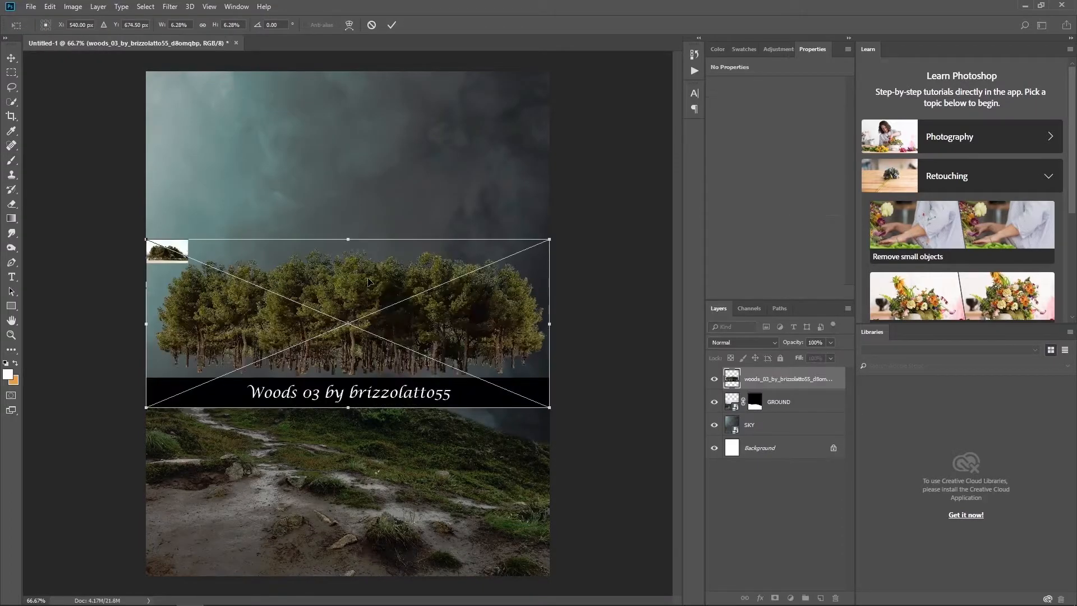
- Name the placed tree layer woods and add a layer mask to it
type("woods")
key("Return")
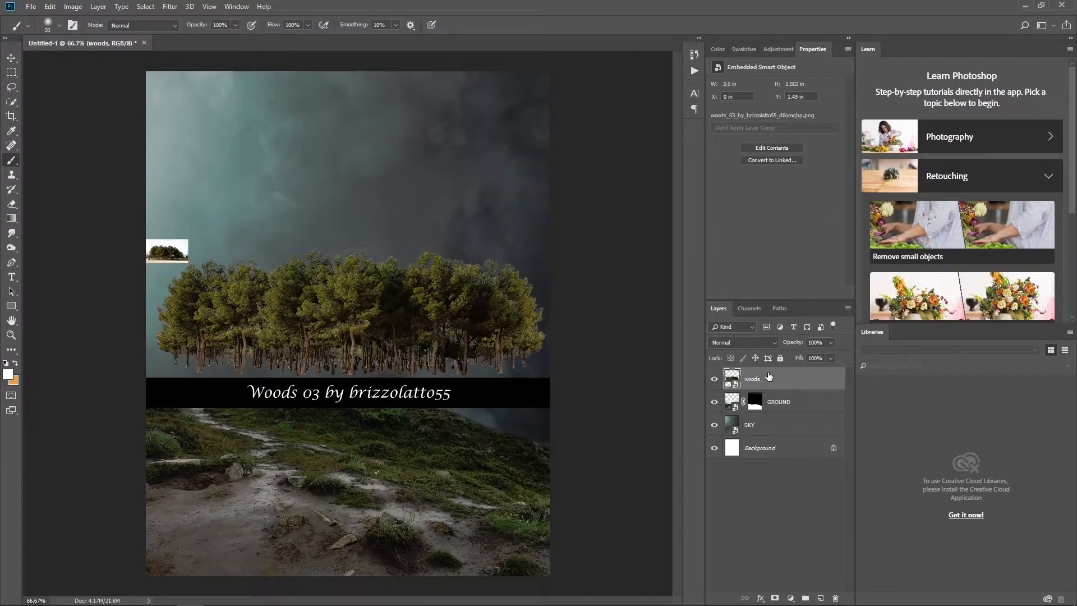
left_click(775, 598)
- Brush out the black caption band below the trees on the woods layer mask
mouse_move(534, 390)
left_mouse_down()
mouse_move(518, 426)
mouse_move(555, 388)
mouse_move(480, 402)
mouse_move(484, 382)
mouse_move(147, 379)
left_mouse_up()
key("bracketright")
key("bracketright")
key("bracketright")
key("bracketright")
key("bracketright")
key("bracketleft")
key("bracketleft")
key("bracketleft")
key("bracketleft")
key("bracketleft")
key("bracketleft")
key("bracketright")
key("bracketright")
key("bracketright")
key("bracketright")
left_click_drag(493, 404, 145, 393)
- Use a smaller brush to mask out the little thumbnail picture at the upper-left corner of the woods image
key("bracketleft")
key("bracketleft")
key("bracketleft")
key("bracketleft")
key("bracketleft")
key("bracketleft")
key("bracketleft")
key("bracketleft")
mouse_move(148, 247)
left_mouse_down()
mouse_move(190, 243)
mouse_move(147, 259)
left_mouse_up()
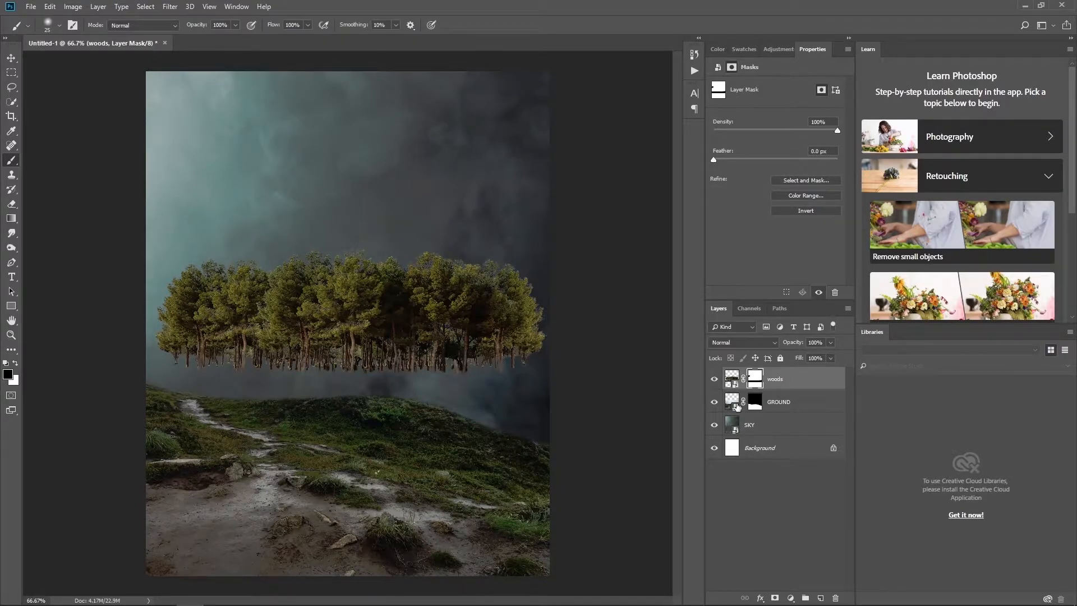
- Stretch the GROUND layer upward and wider to about 4.93 by 4.25 in
left_click(748, 408)
key("ctrl+t")
left_click_drag(348, 275, 349, 101)
left_click_drag(550, 338, 625, 336)
key("Return")
- Move the woods layer up so the trees stand on the ground's horizon
left_click(791, 379)
key("ctrl+t")
mouse_move(491, 287)
left_mouse_down()
mouse_move(483, 251)
mouse_move(505, 268)
mouse_move(484, 209)
left_mouse_up()
key("Return")
key("b")
- Enlarge the GROUND layer further and reposition it so its horizon meets the base of the trees
left_click(734, 403)
key("ctrl+t")
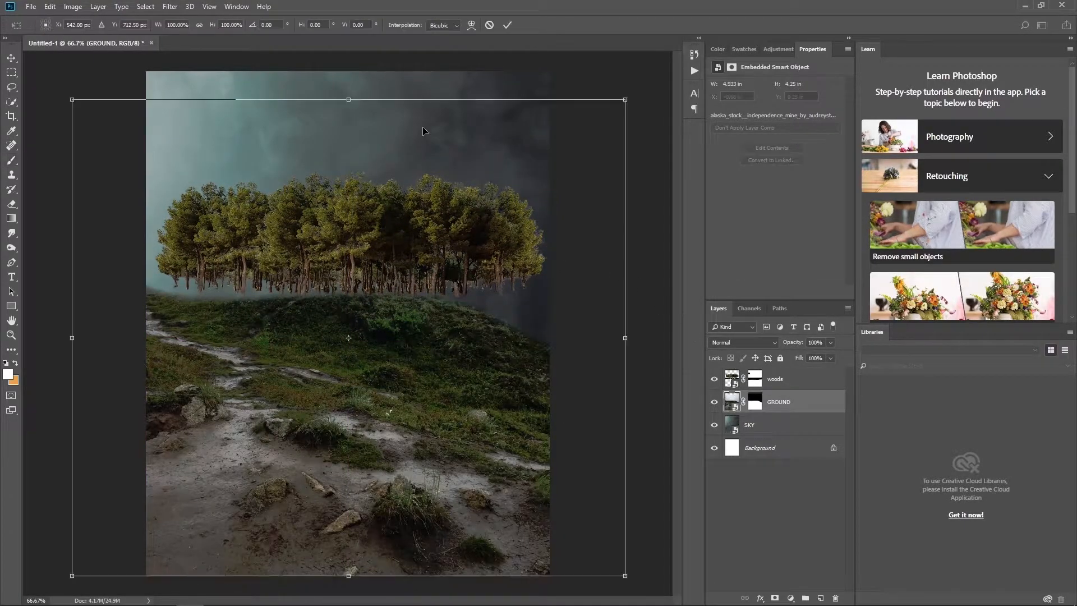
left_click_drag(627, 100, 669, 49)
left_click_drag(589, 227, 565, 275)
left_click_drag(644, 75, 668, 56)
left_click_drag(565, 279, 582, 216)
left_click(508, 25)
- Place the wasteland road cruiser motorcycle image as a new layer above woods
left_click_drag(0, 298, 186, 299)
key("Return")
left_click_drag(819, 400, 754, 380)
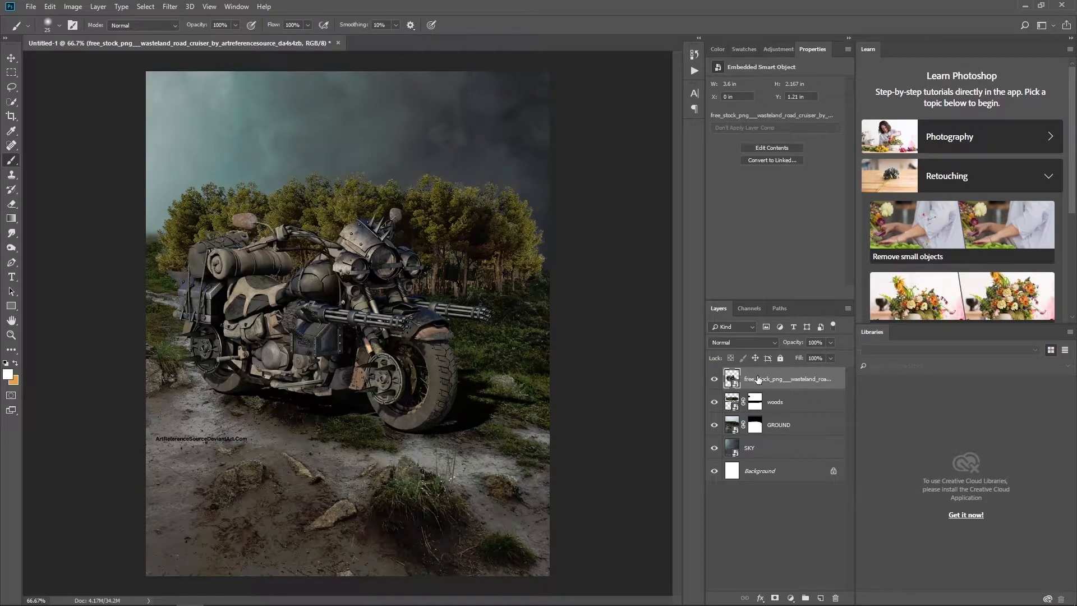
- Add a layer mask to the motorcycle layer and brush out the watermark text beneath the bike
left_click(775, 598)
key("d")
key("x")
left_click_drag(252, 438, 168, 440)
- Rename the motorcycle layer as bike
double_click(787, 382)
type("bike")
key("Return")
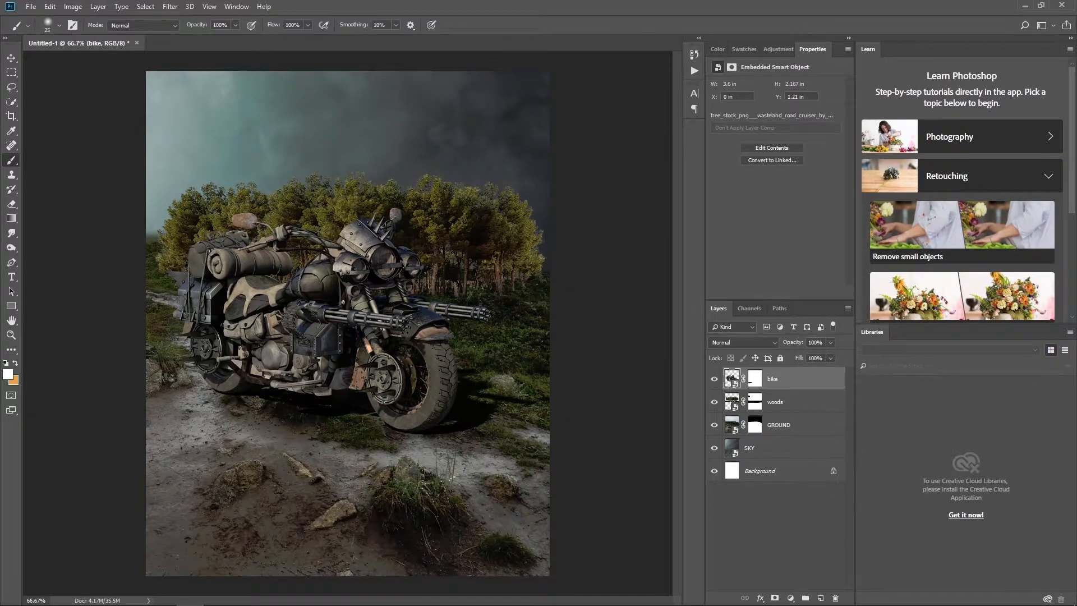
- Place the photo of the crouching woman above the bike layer and name its layer model
left_click_drag(1076, 353, 375, 354)
key("Return")
double_click(779, 380)
type("model")
key("Return")
- Select the crouching woman with Select Subject and refine the selection around her coat and legs using Quick Selection
left_click(146, 7)
left_click(172, 139)
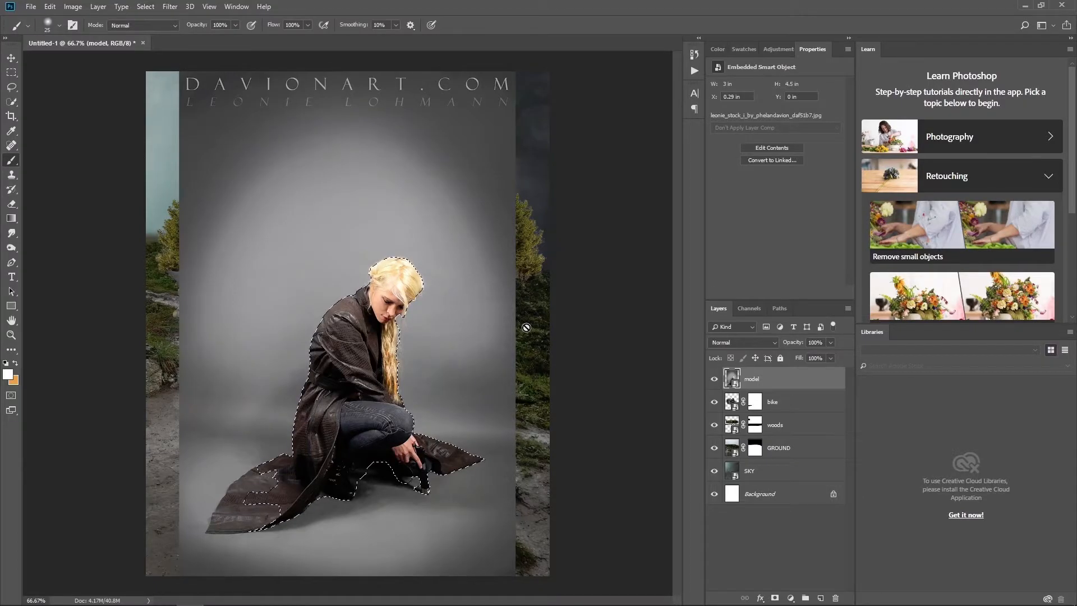
left_click(11, 102)
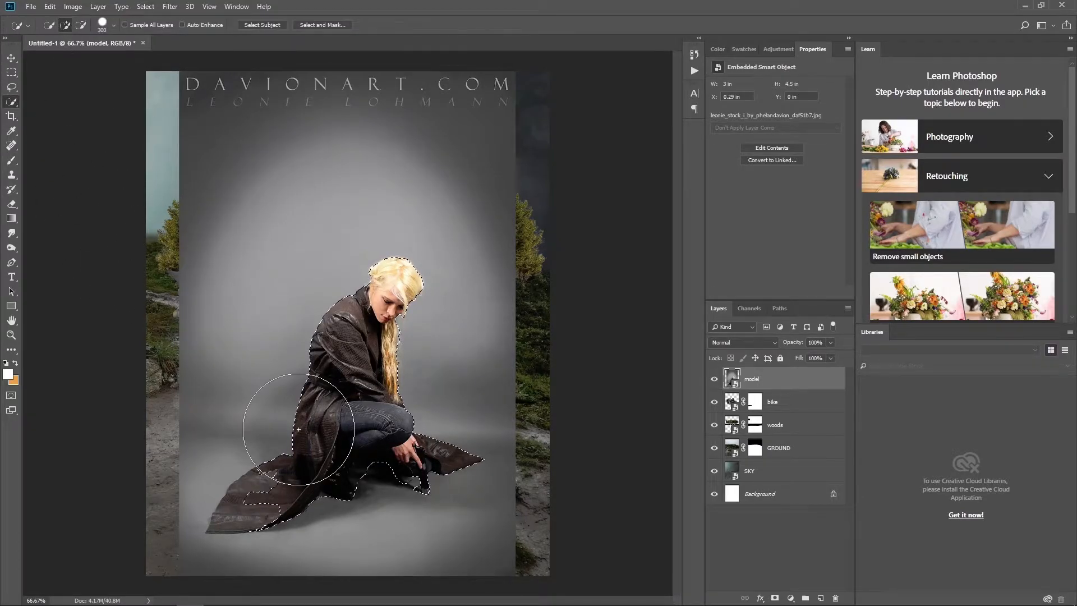
left_click(269, 479)
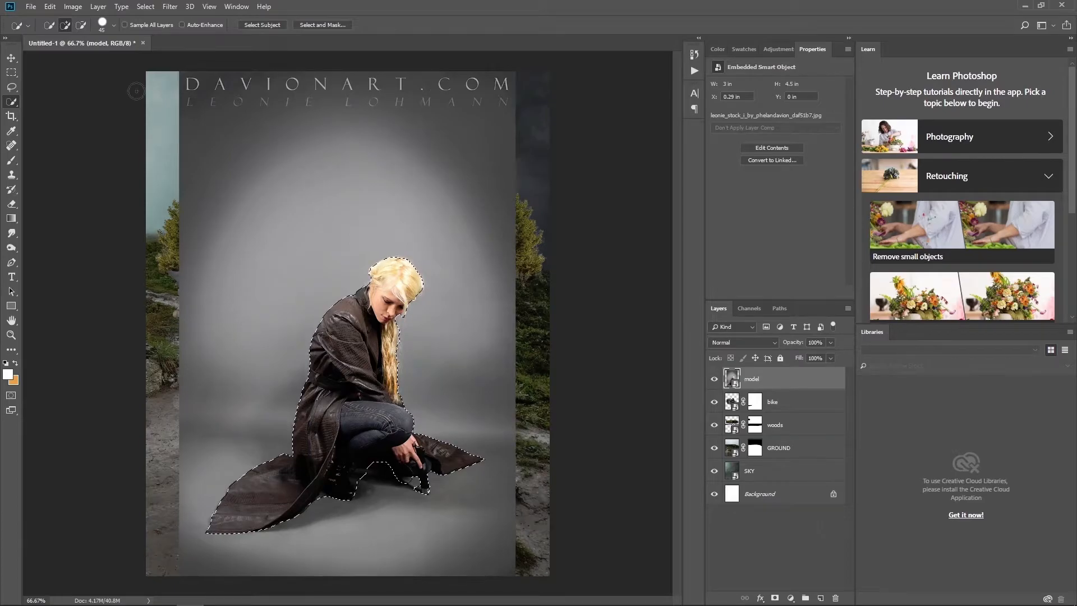
left_click_drag(368, 477, 410, 483)
left_click(65, 25)
mouse_move(354, 409)
left_mouse_down()
mouse_move(387, 405)
mouse_move(379, 440)
left_mouse_up()
- Turn the selection into a layer mask on the model layer and refine its hair edge in Select and Mask
left_click(774, 597)
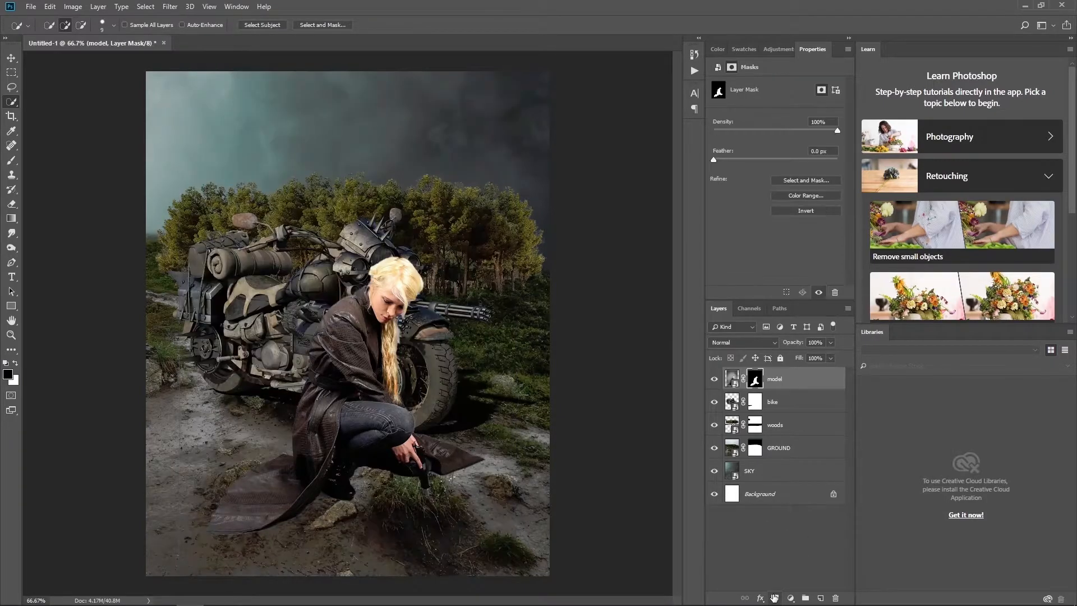
left_click(806, 181)
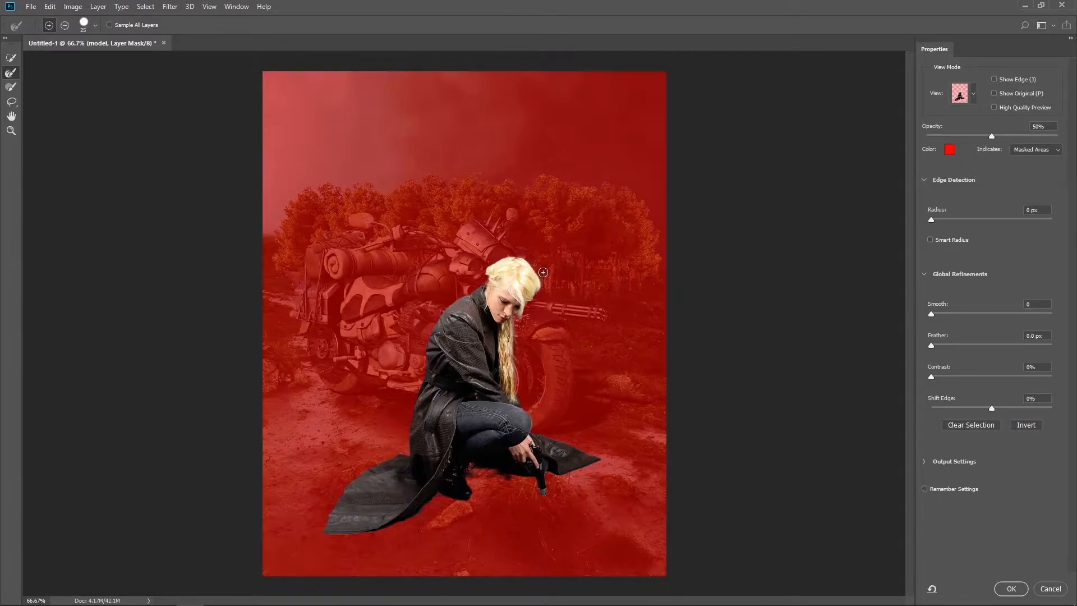
left_click(1012, 589)
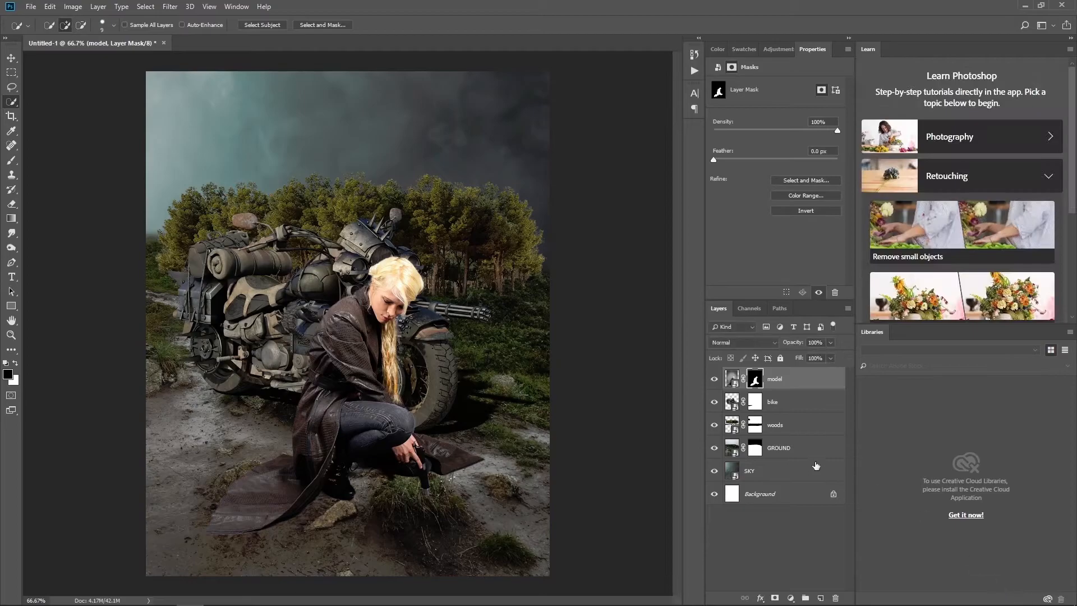
- Move the model up and to the left in front of the motorcycle and enlarge her slightly
key("ctrl+t")
left_click_drag(443, 337, 424, 318)
left_click(508, 24)
key("ctrl+t")
left_click_drag(495, 56, 515, 27)
left_click_drag(454, 223, 451, 202)
left_click(507, 25)
- Shift the bike to the right and scale it up to about 107%
left_click(732, 403)
key("ctrl+t")
left_click_drag(472, 318, 497, 318)
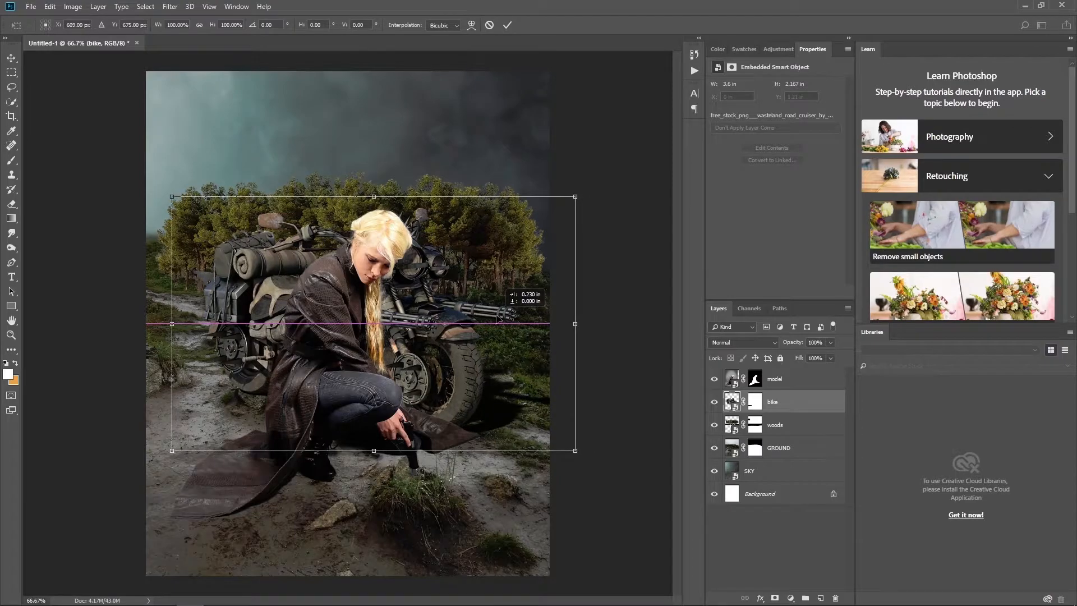
left_click_drag(575, 197, 592, 187)
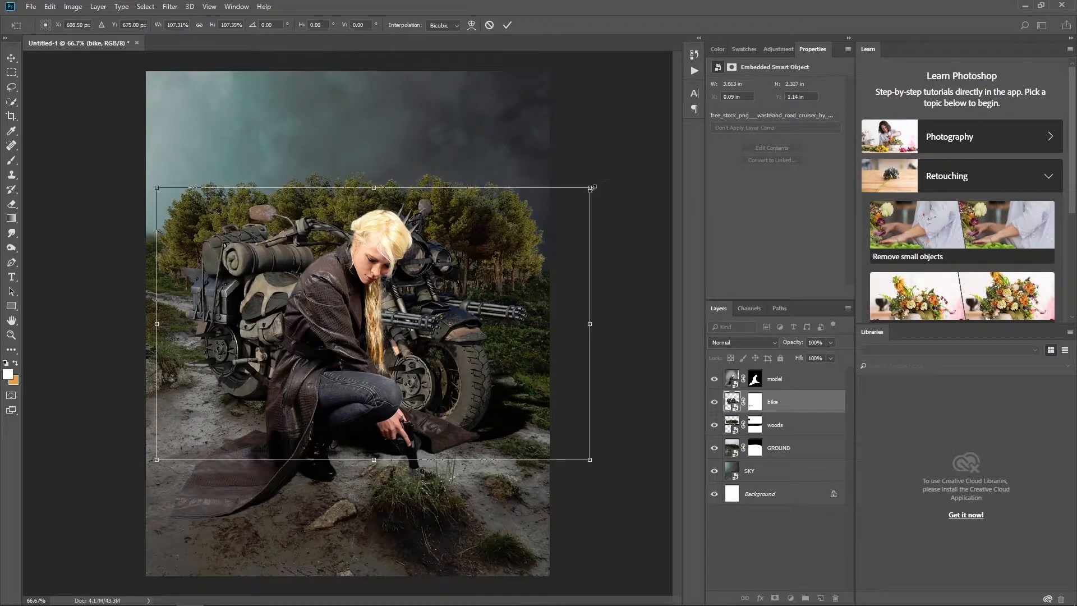
left_click(508, 25)
key("w")
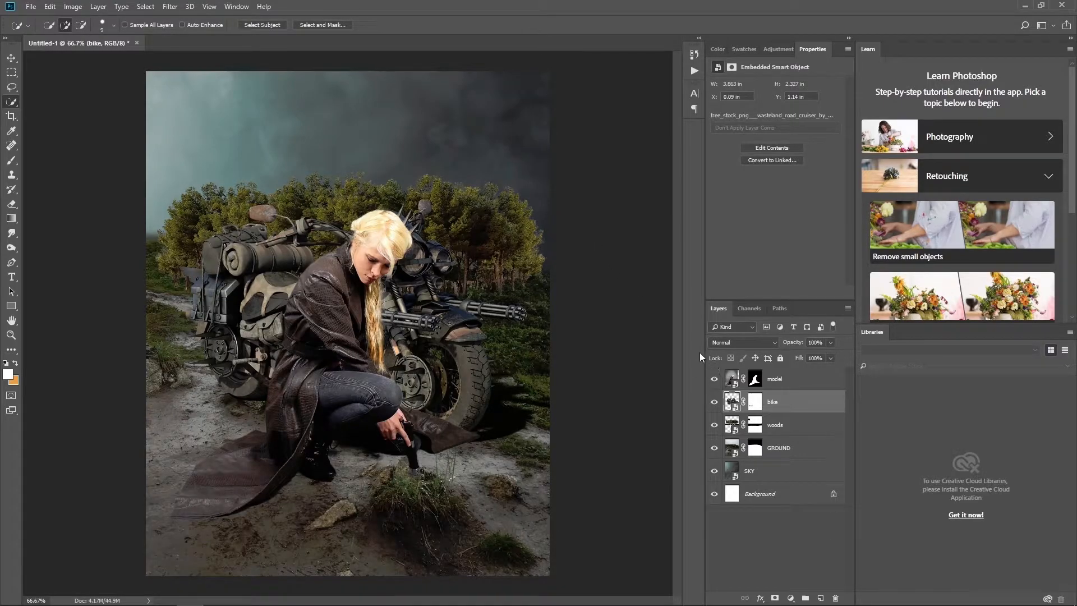
- Touch up the model's layer mask with the Brush, alternating between black and white
left_click(747, 380)
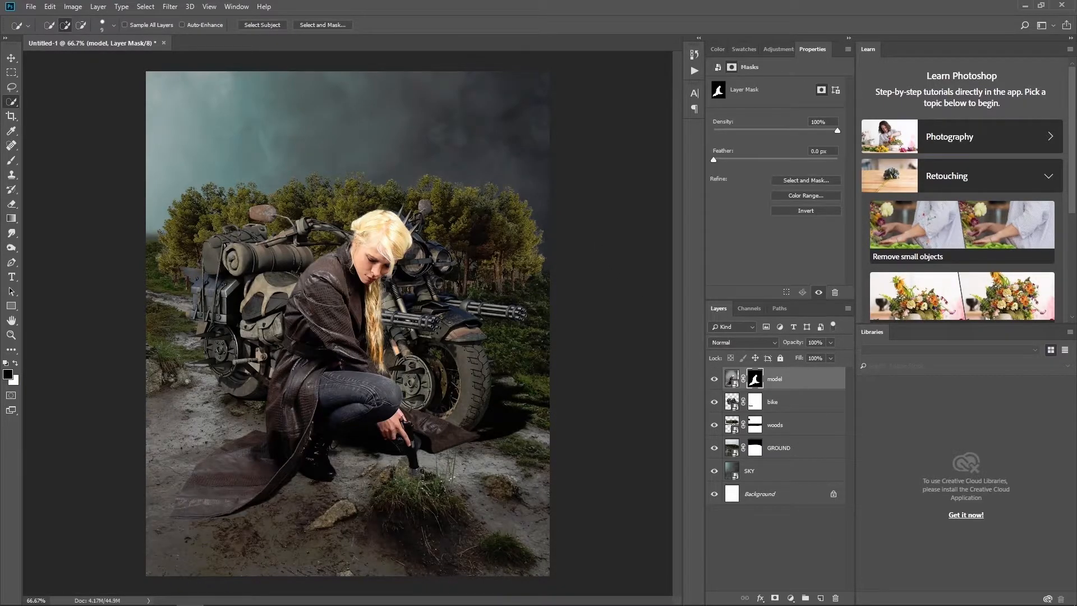
key("b")
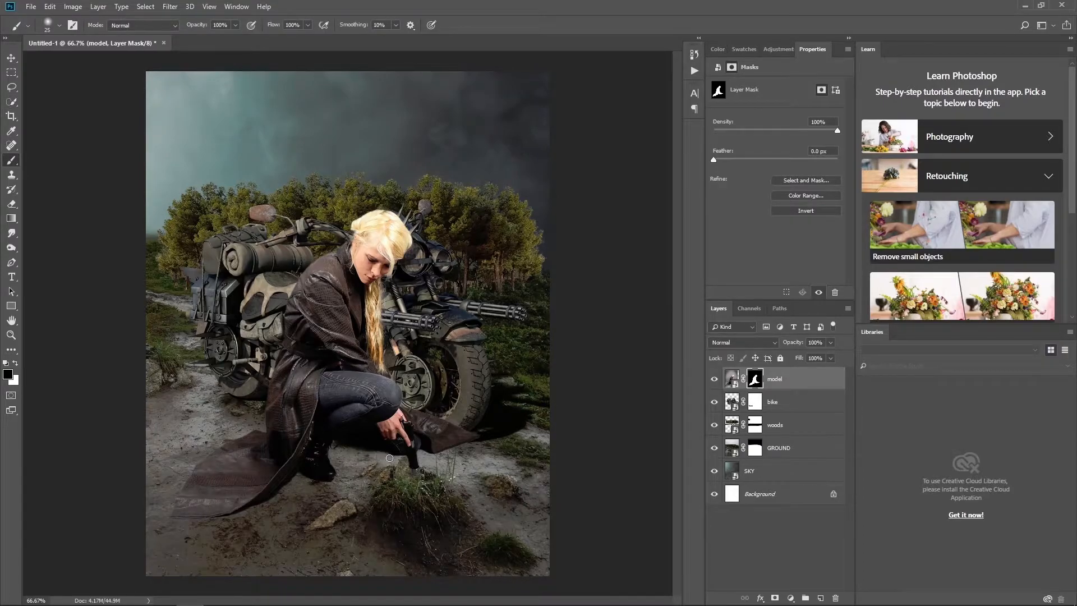
key("x")
key("x")
key("x")
key("x")
key("x")
key("x")
left_click(734, 379)
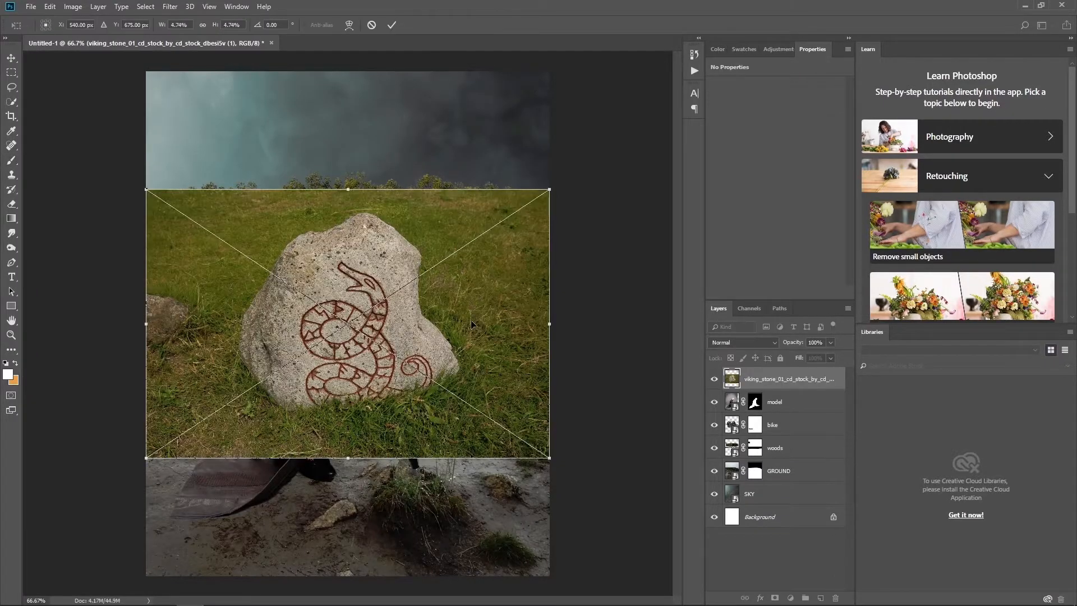
- Confirm the placed viking stone image, select the stone with a larger Quick Selection brush, and mask out the surrounding grass
left_click(391, 25)
key("w")
key("bracketright")
key("bracketright")
key("bracketright")
key("bracketright")
key("bracketright")
key("bracketright")
key("bracketright")
key("bracketright")
key("bracketright")
mouse_move(359, 314)
left_mouse_down()
mouse_move(364, 242)
mouse_move(393, 351)
mouse_move(424, 367)
mouse_move(325, 277)
mouse_move(272, 338)
mouse_move(280, 371)
mouse_move(263, 349)
mouse_move(338, 388)
mouse_move(437, 369)
mouse_move(316, 382)
left_mouse_up()
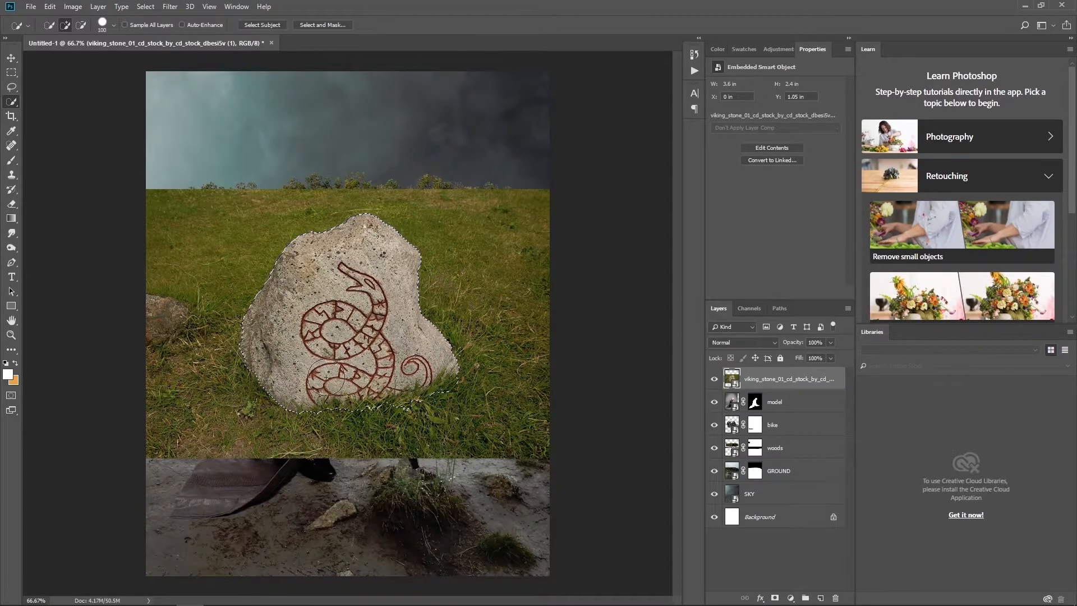
left_click_drag(264, 350, 258, 357)
left_click(775, 598)
- Rename the viking stone layer as stone
double_click(785, 379)
type("stone")
key("Return")
- Scale the stone down to about 48%, flip it horizontally, and position it on the ground below the model's hand
key("ctrl+t")
left_click_drag(552, 188, 455, 306)
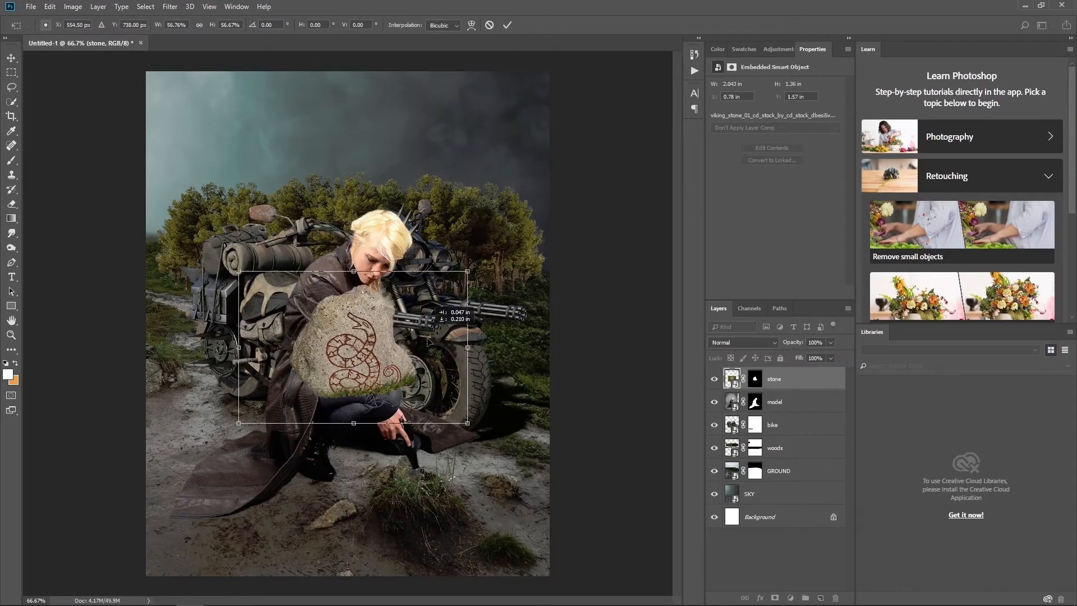
left_click_drag(412, 361, 480, 480)
left_click_drag(523, 427, 522, 457)
right_click(480, 482)
left_click(497, 463)
mouse_move(484, 488)
left_mouse_down()
mouse_move(507, 490)
mouse_move(486, 487)
left_mouse_up()
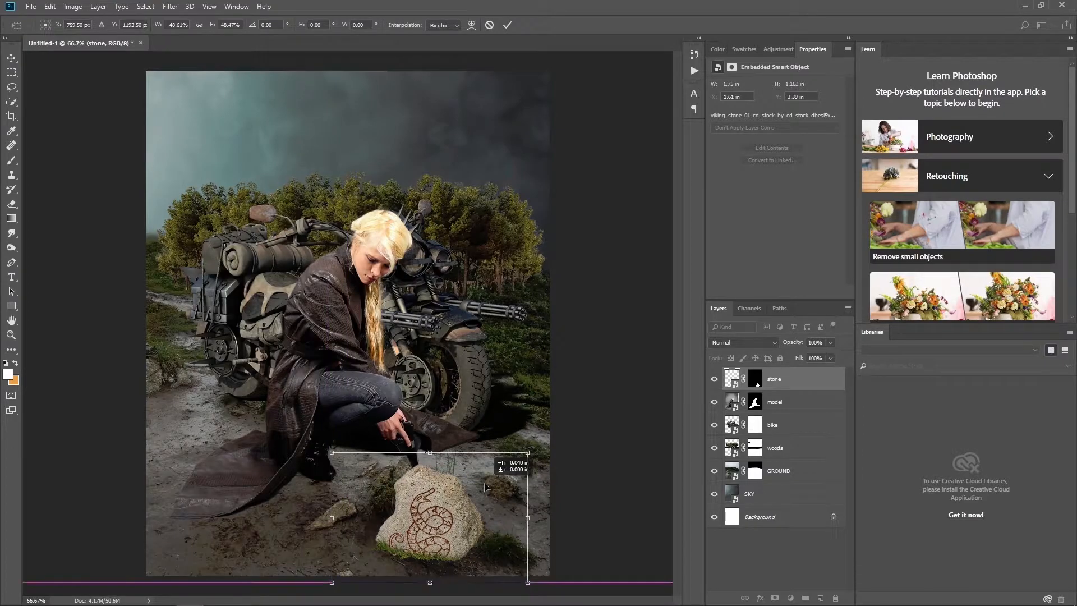
left_click(507, 25)
- Move the model, bike and woods layers together up and to the right
left_click(789, 410)
left_click(791, 431, "shift")
left_click(785, 451, "shift")
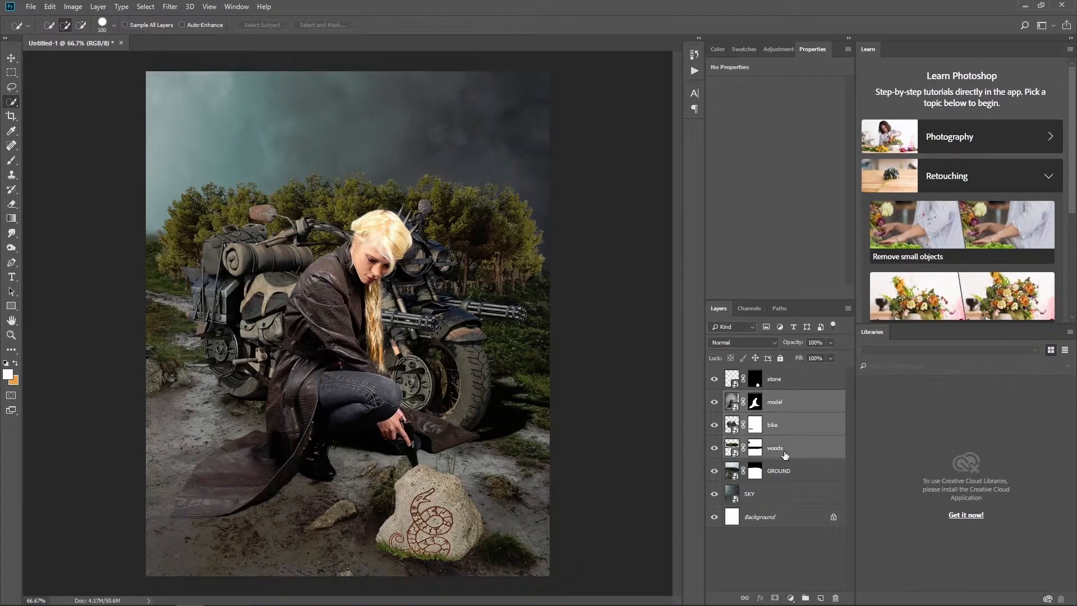
key("ctrl+t")
left_click_drag(499, 297, 511, 247)
left_click(506, 26)
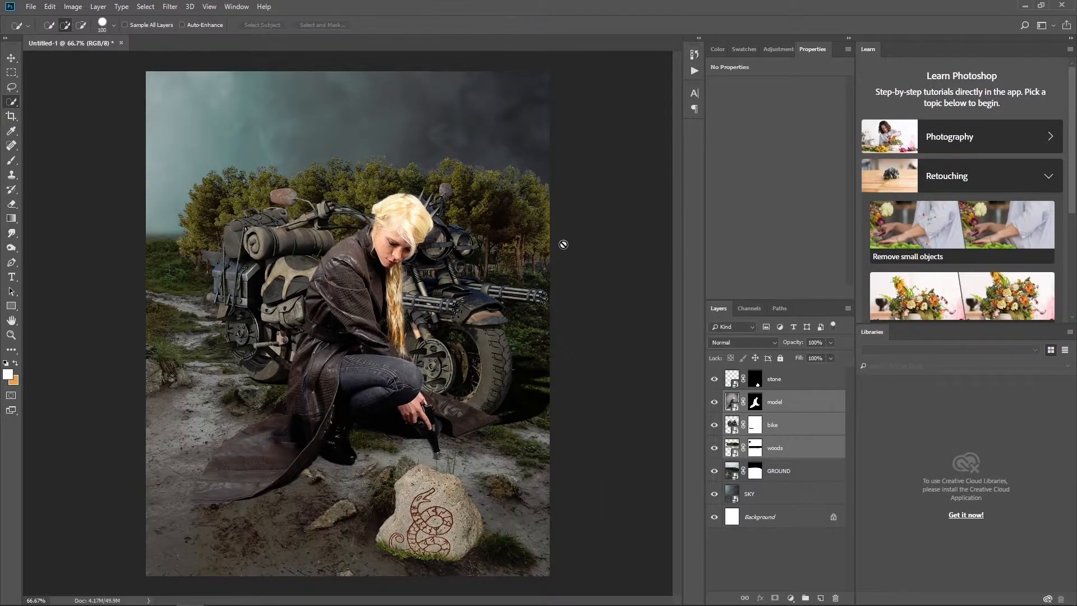
- Place the raptor image above the stone layer and name its layer bird
left_click(803, 382)
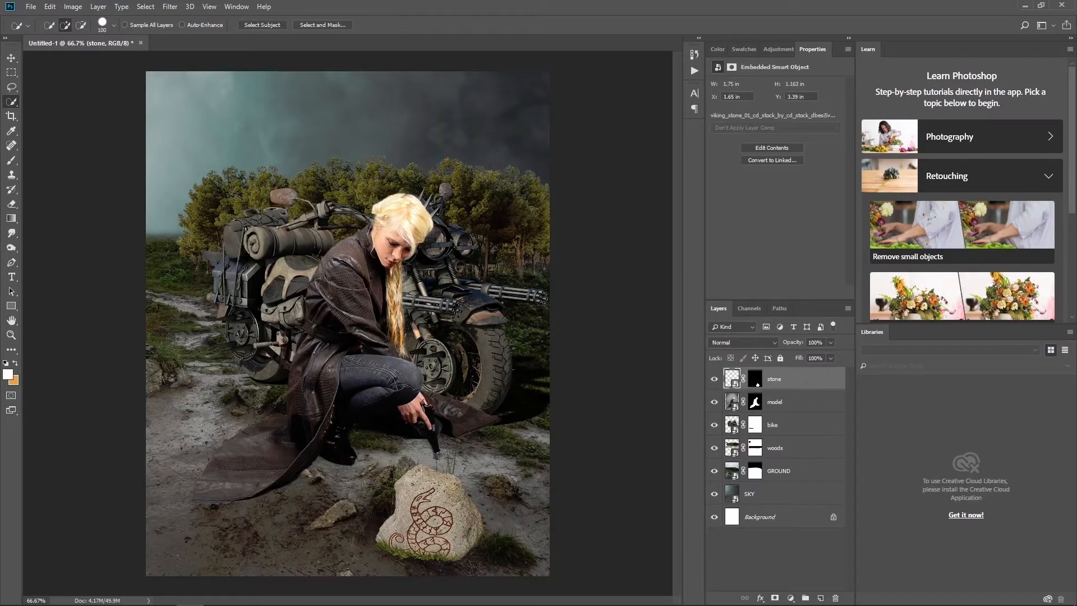
key("ctrl+t")
key("Return")
key("w")
double_click(776, 379)
type("bird")
key("Return")
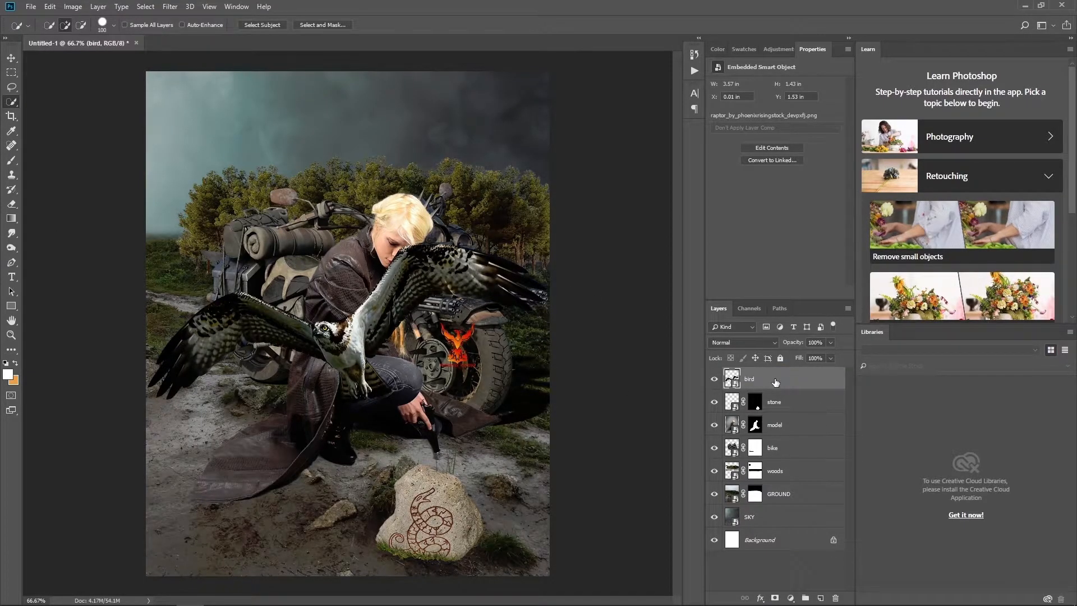
- Add a layer mask to the bird layer and brush out the red phoenix emblem
left_click(776, 598)
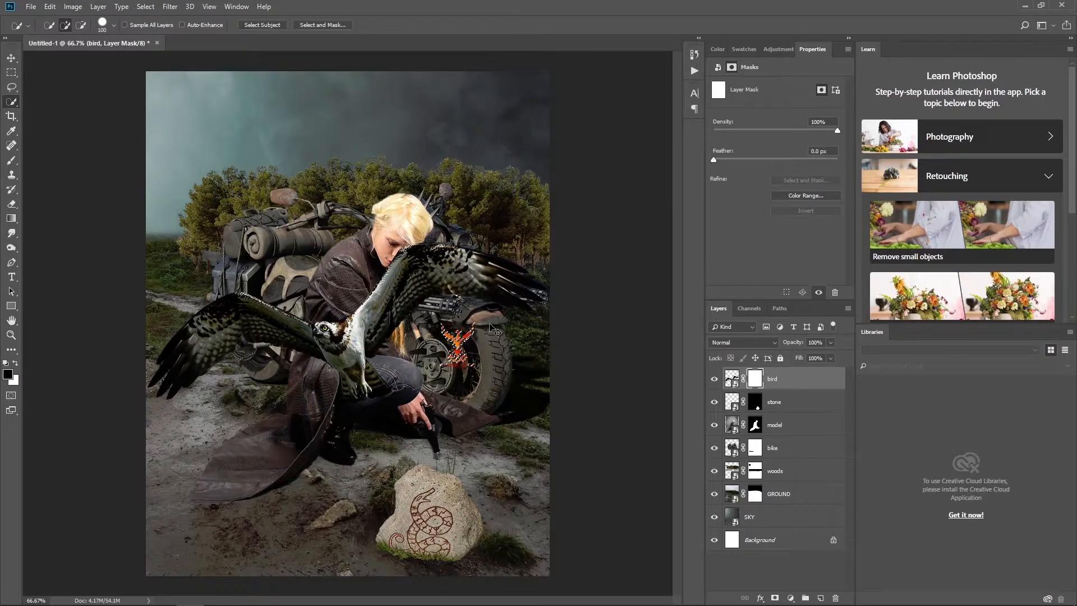
left_click(11, 161)
mouse_move(472, 332)
left_mouse_down()
mouse_move(467, 345)
mouse_move(446, 322)
mouse_move(469, 346)
left_mouse_up()
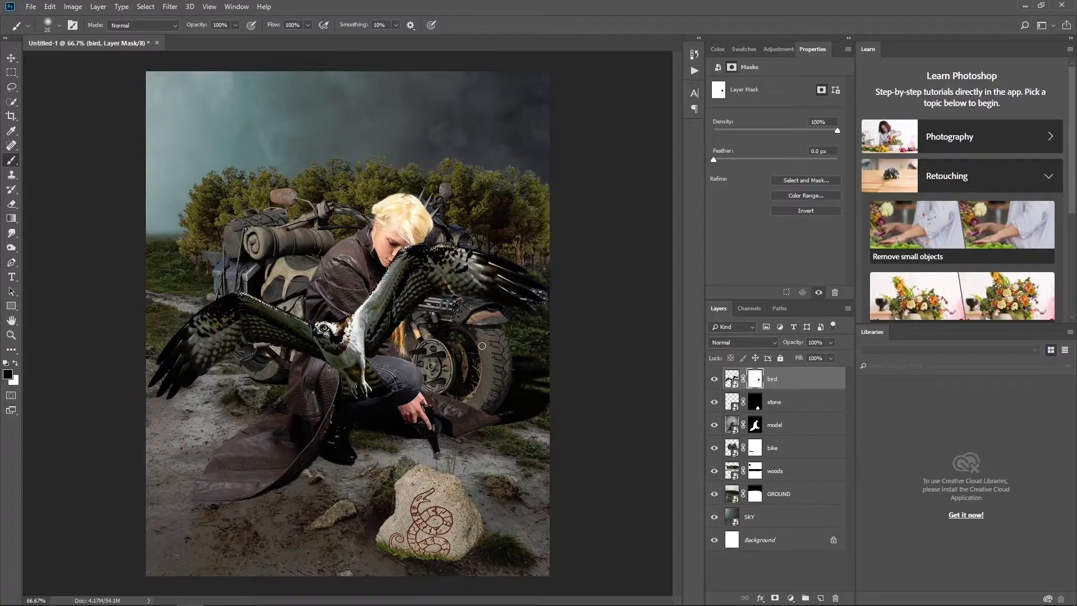
- Shrink the bird to about 0.75 in wide and place it in the sky above the trees
left_click(731, 379)
key("ctrl+t")
mouse_move(550, 243)
left_mouse_down()
mouse_move(391, 307)
mouse_move(486, 121)
mouse_move(461, 118)
left_mouse_up()
left_click(507, 25)
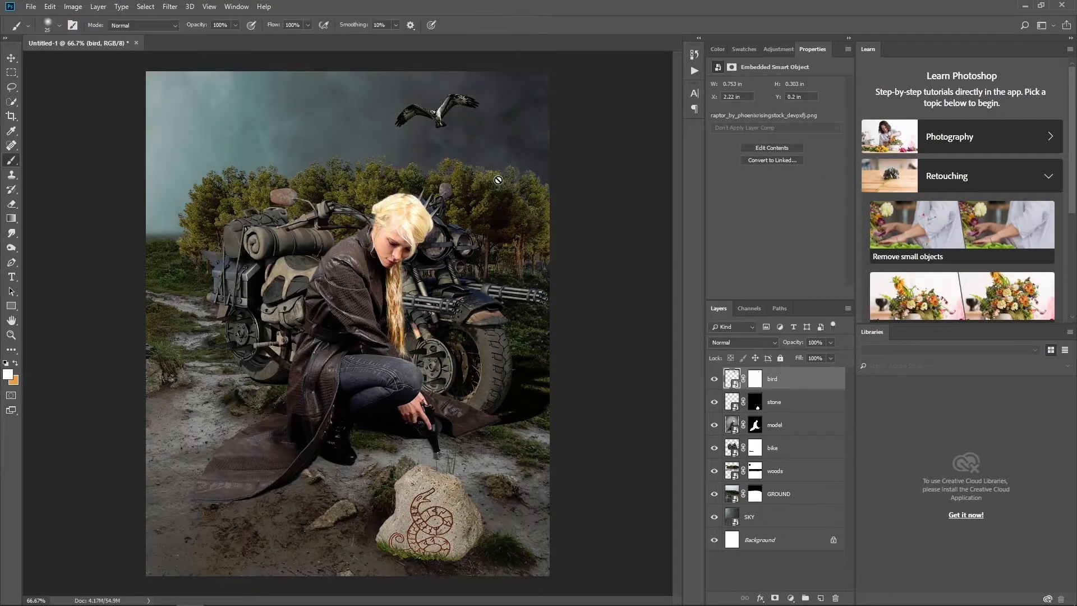
- Enlarge the woods layer to about 113% and position it so the trees span the full canvas width
left_click(730, 469)
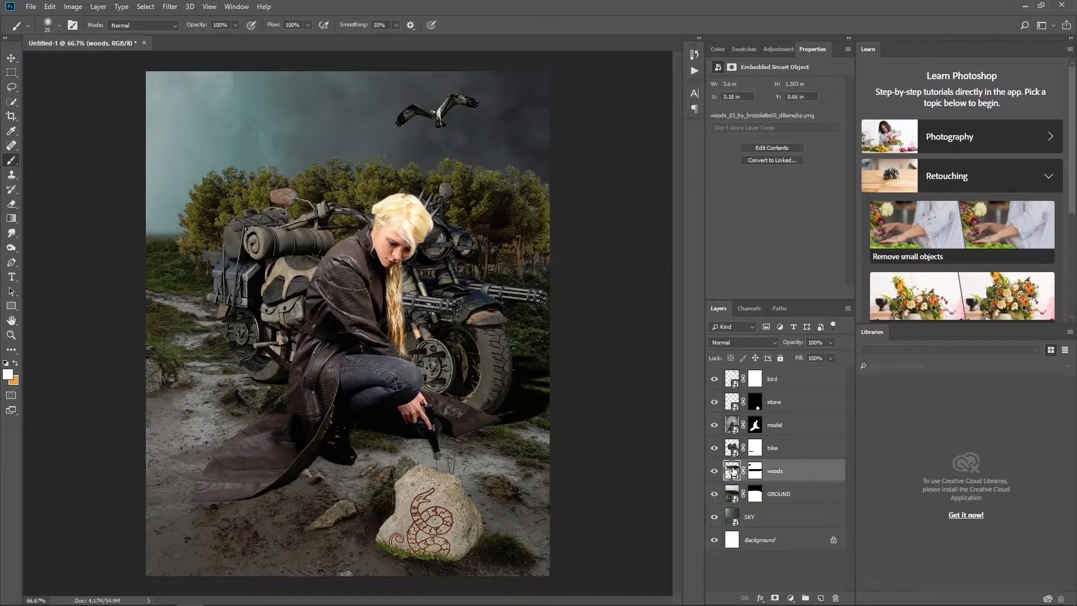
key("ctrl+t")
mouse_move(529, 239)
left_mouse_down()
mouse_move(517, 219)
mouse_move(533, 230)
left_mouse_up()
left_click_drag(582, 145, 591, 141)
left_click_drag(543, 194, 497, 185)
left_click_drag(559, 138, 576, 130)
mouse_move(528, 180)
left_mouse_down()
mouse_move(534, 173)
mouse_move(527, 178)
left_mouse_up()
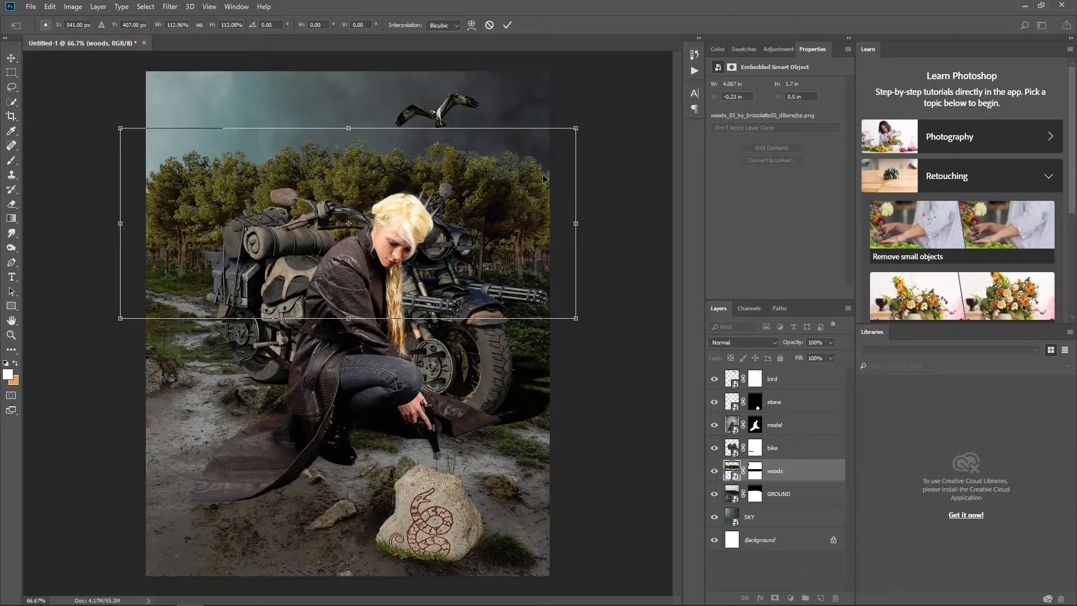
left_click(507, 25)
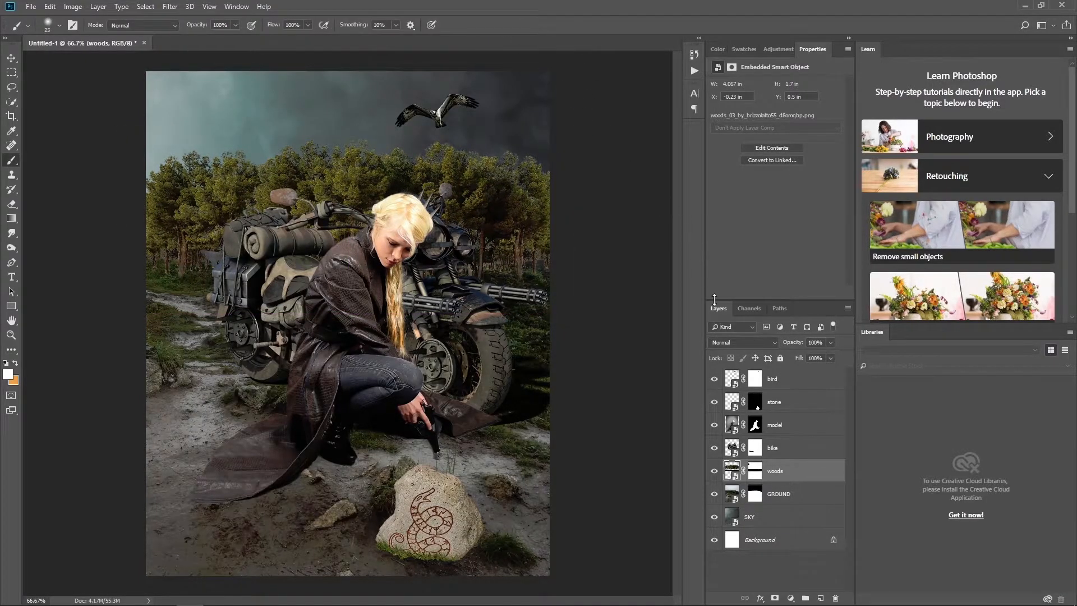
- Reduce the bird to about 0.57 in wide and adjust its position in the sky
left_click(781, 379)
key("ctrl+t")
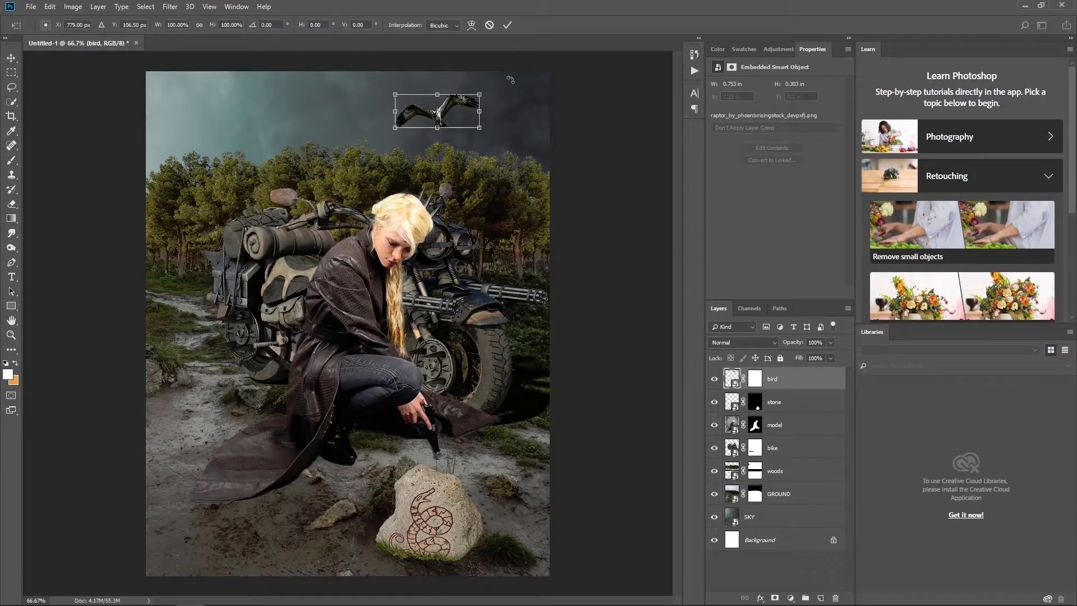
mouse_move(481, 95)
left_mouse_down()
mouse_move(455, 112)
mouse_move(443, 98)
mouse_move(458, 101)
left_mouse_up()
left_click(508, 25)
key("ctrl+t")
left_click(507, 25)
key("b")
key("ctrl+t")
left_click(507, 24)
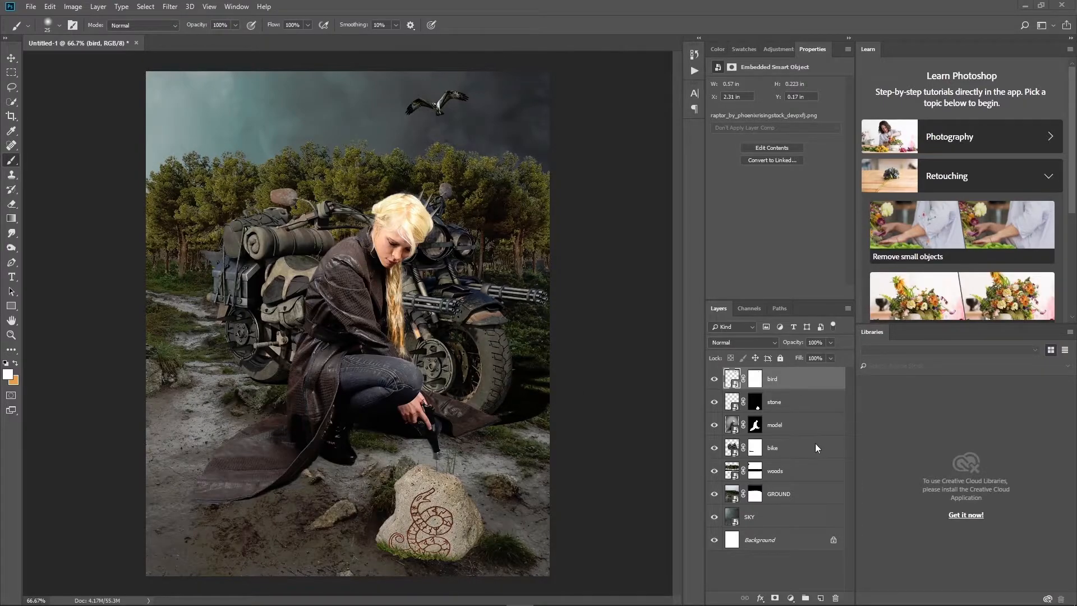
- Add an Overlay layer filled with 50% gray above the woods layer and clip it to the woods
left_click(787, 472)
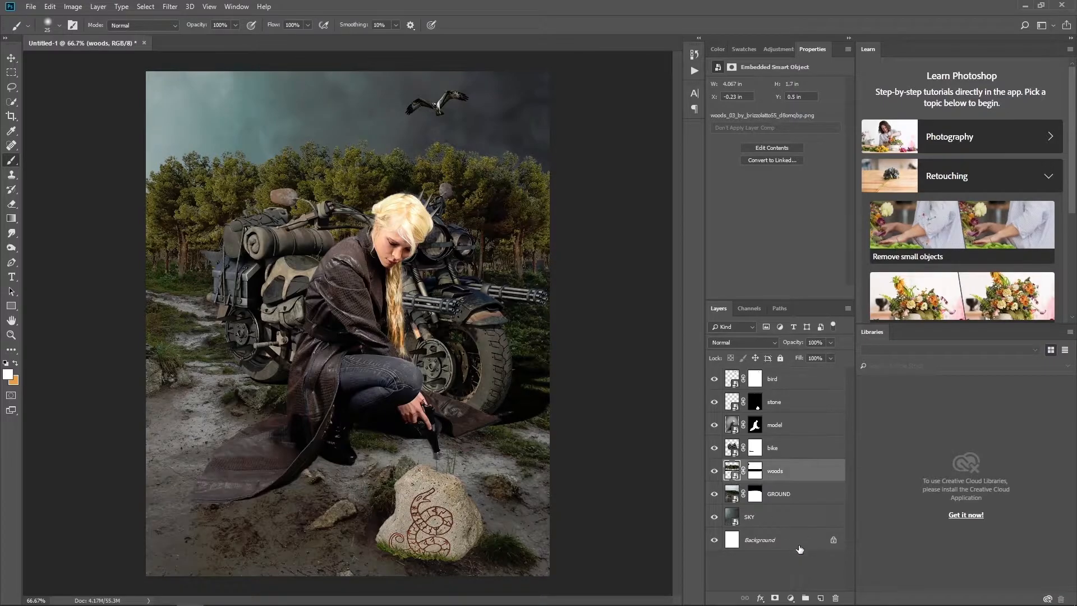
left_click(821, 598, "alt")
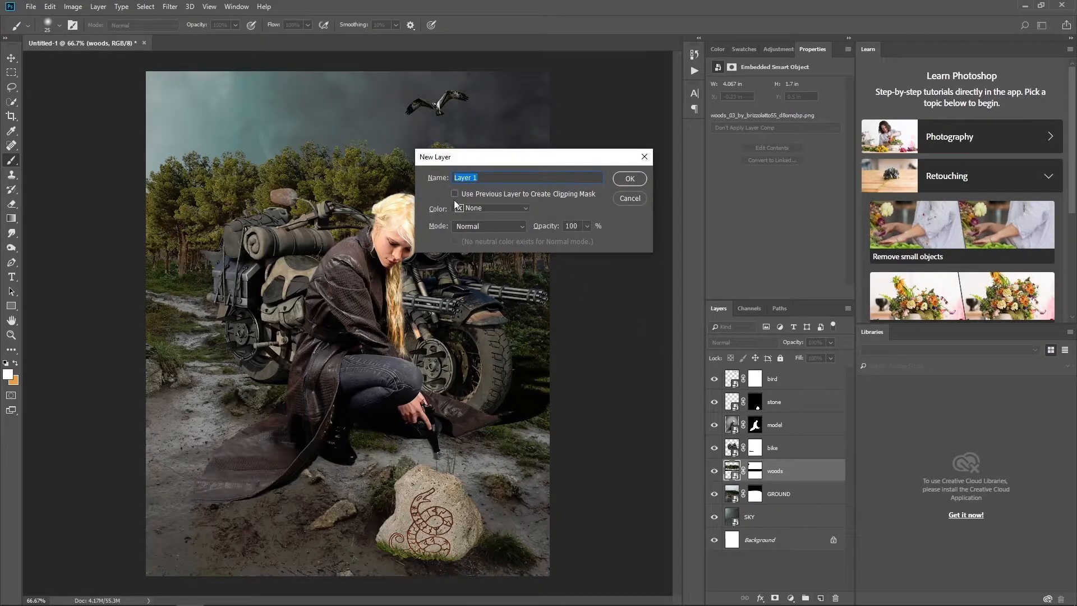
left_click(482, 225)
left_click(476, 364)
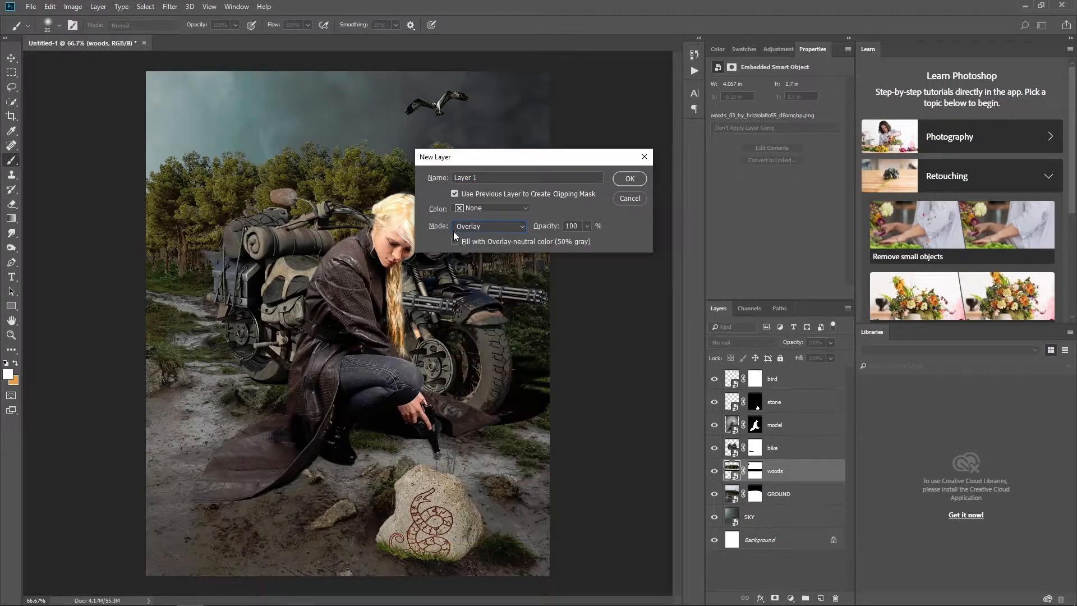
left_click(630, 179)
- Dodge the treetops with midtones at 22% exposure and burn the shaded parts of the woods at 24%
left_click(12, 252)
left_click(45, 247)
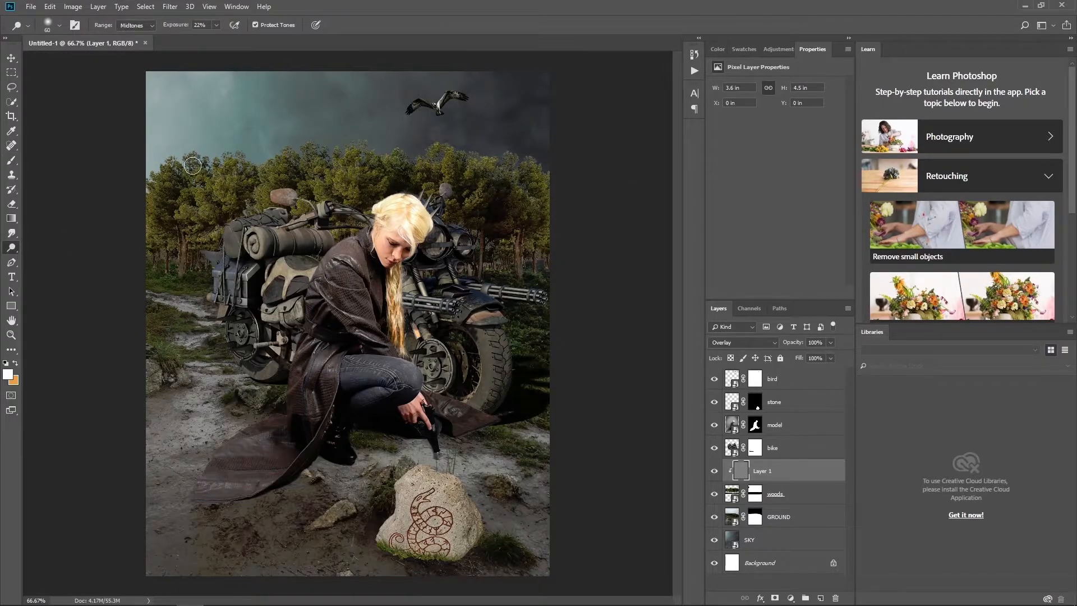
left_click_drag(235, 37, 200, 39)
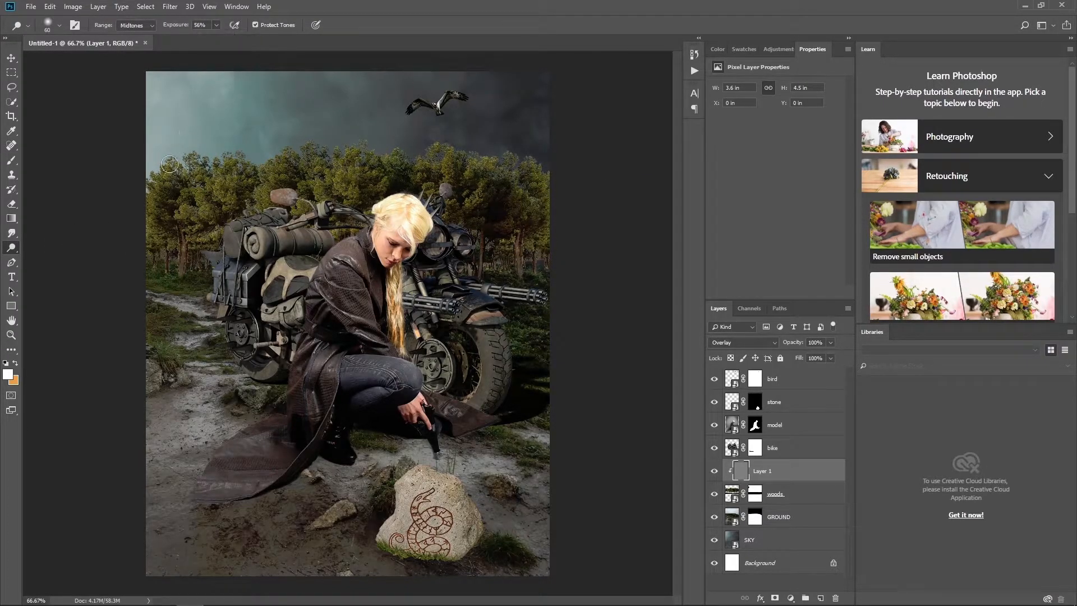
mouse_move(195, 183)
left_mouse_down()
mouse_move(213, 170)
mouse_move(174, 200)
left_mouse_up()
mouse_move(281, 155)
left_mouse_down()
mouse_move(346, 151)
mouse_move(296, 161)
left_mouse_up()
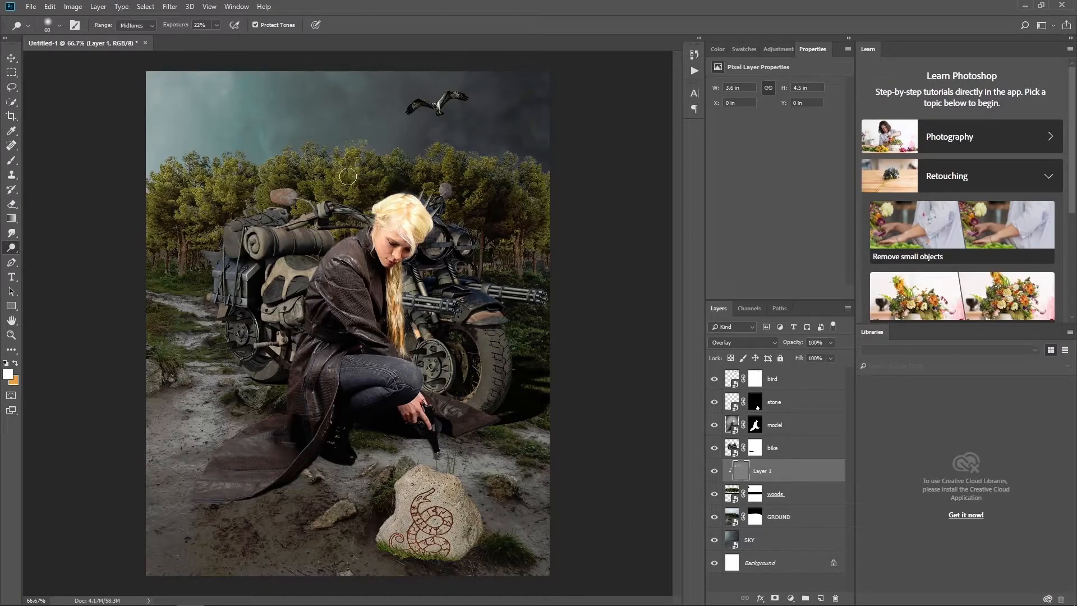
right_click(13, 251)
left_click(54, 259)
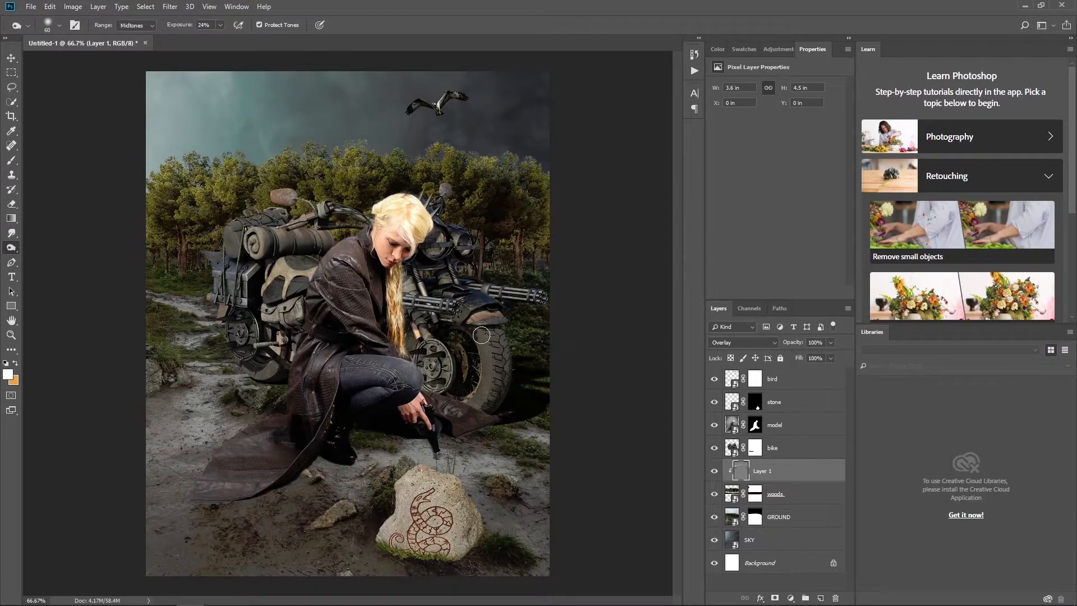
- Add an Overlay layer filled with 50% gray above the bike layer and clip it to the bike
left_click(734, 451)
key("ctrl+shift+n")
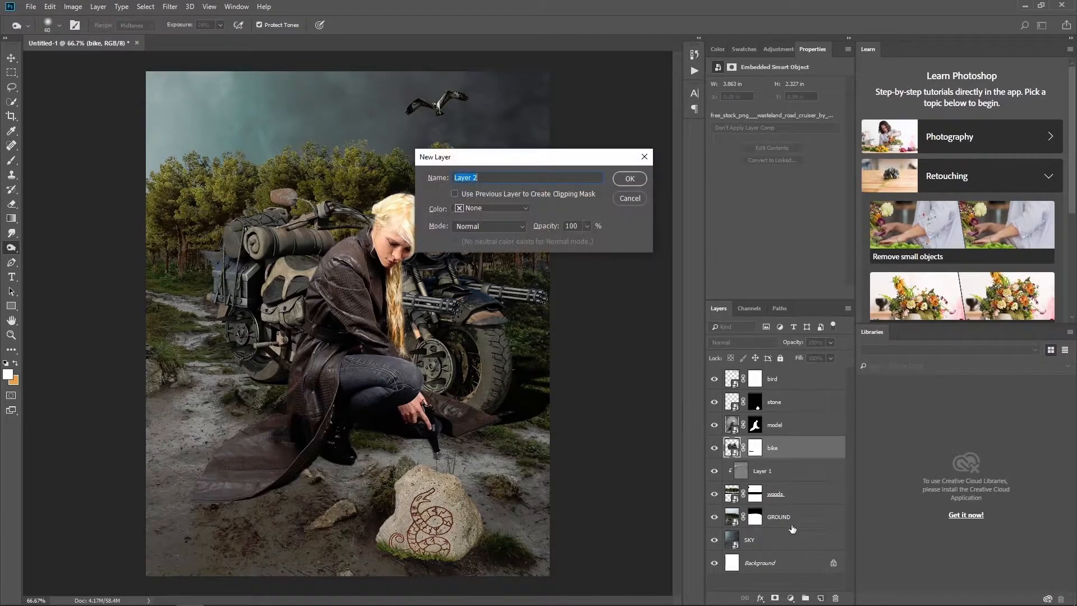
left_click(455, 194)
left_click(488, 226)
left_click(457, 372)
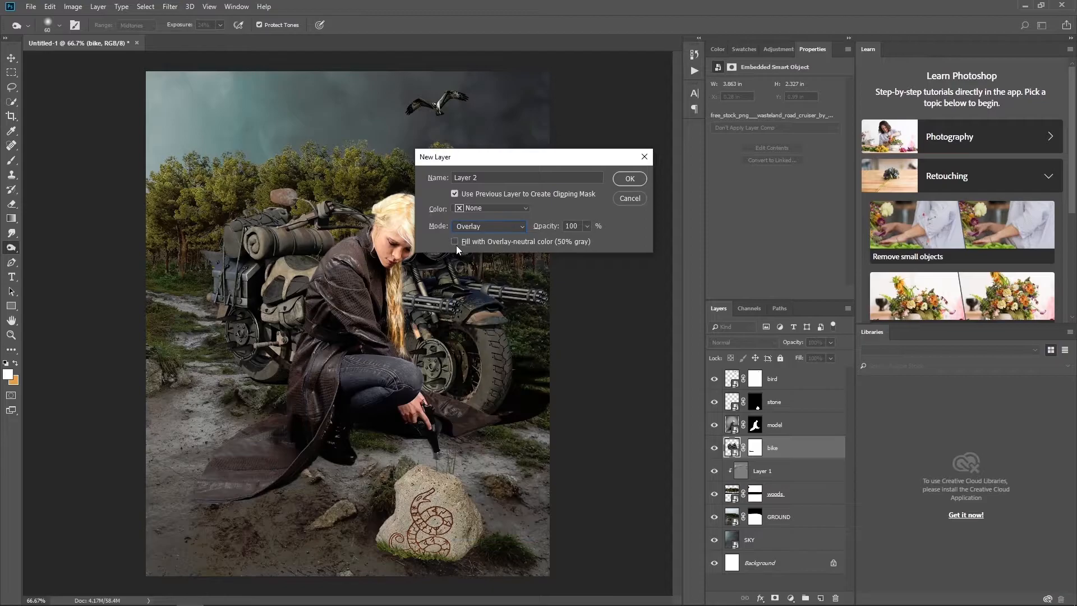
left_click(629, 179)
- Burn the motorcycle's wheels and shaded parts at 24% exposure and dodge the luggage highlights at 22%
mouse_move(486, 381)
left_mouse_down()
mouse_move(495, 332)
mouse_move(470, 319)
mouse_move(486, 316)
mouse_move(465, 311)
left_mouse_up()
left_click_drag(447, 354, 440, 366)
mouse_move(276, 350)
left_mouse_down()
mouse_move(262, 330)
mouse_move(274, 365)
mouse_move(275, 335)
mouse_move(324, 290)
mouse_move(303, 286)
mouse_move(331, 258)
mouse_move(283, 247)
mouse_move(323, 244)
left_mouse_up()
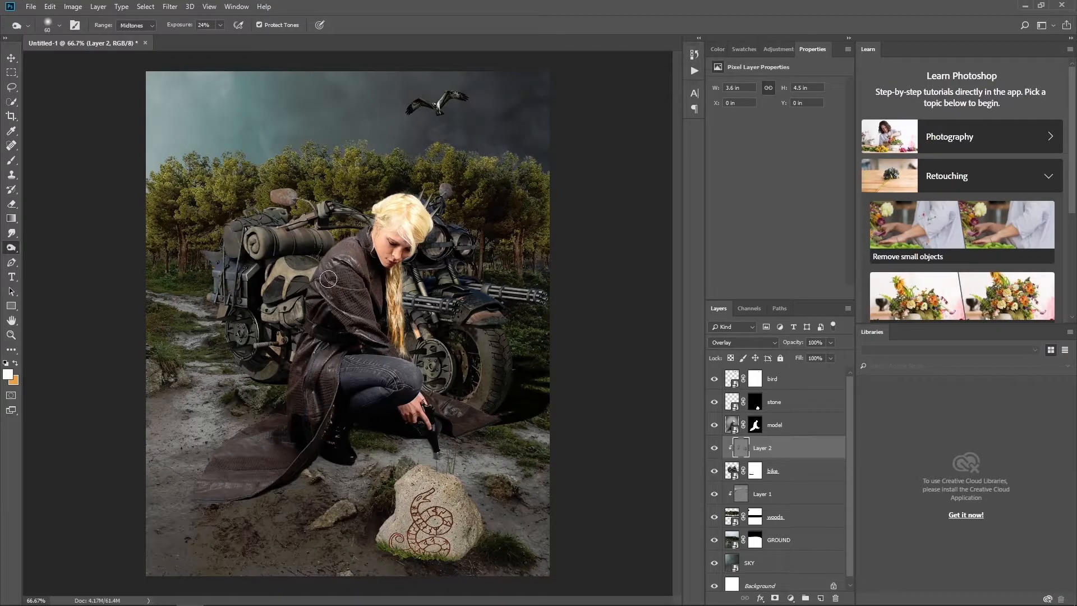
right_click(12, 247)
left_click(45, 247)
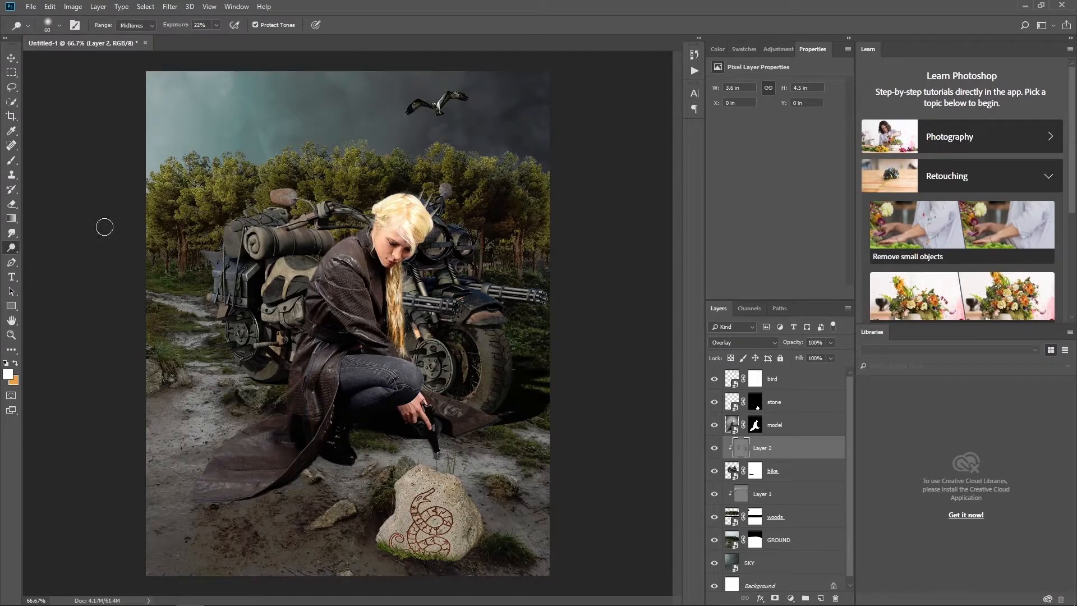
mouse_move(255, 237)
left_mouse_down()
mouse_move(289, 195)
mouse_move(431, 190)
mouse_move(396, 182)
mouse_move(320, 230)
mouse_move(243, 252)
mouse_move(332, 223)
mouse_move(196, 267)
mouse_move(241, 253)
mouse_move(219, 282)
mouse_move(182, 293)
mouse_move(228, 256)
mouse_move(244, 222)
mouse_move(206, 226)
left_mouse_up()
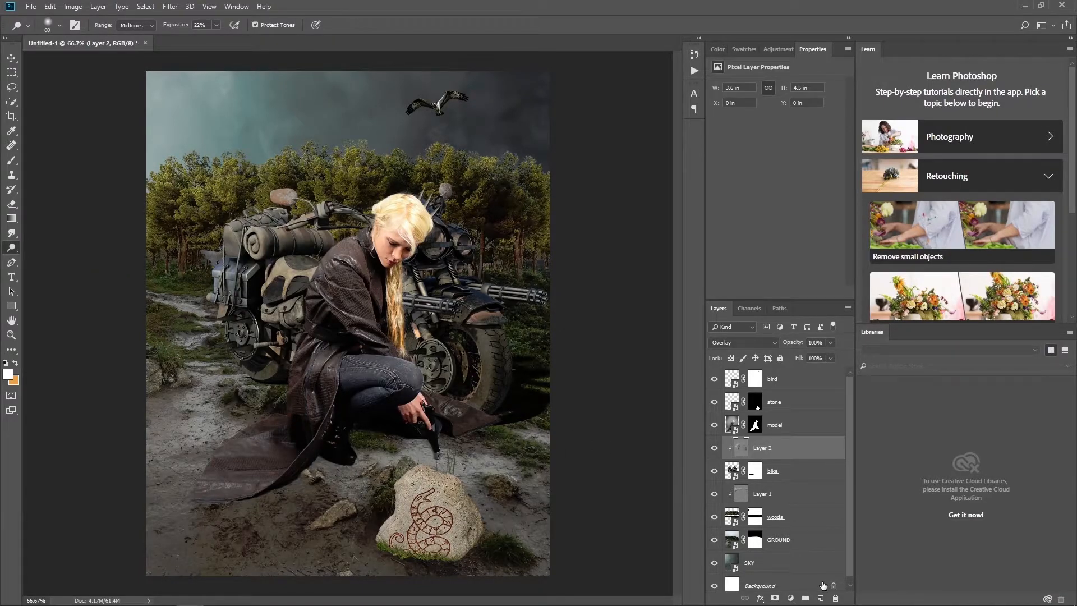
- Add a new layer named shadow directly below the model layer
left_click(820, 598)
double_click(754, 447)
type("shadow")
key("Return")
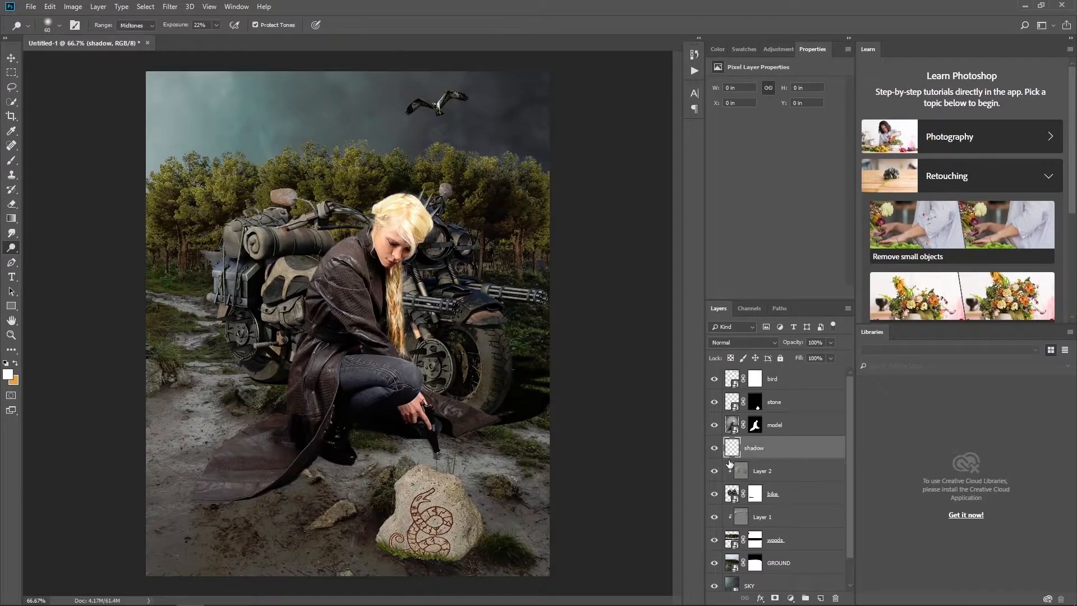
- Paint one soft black dab on the ground beneath the woman with a 250 px brush
key("b")
key("d")
key("bracketright")
key("bracketright")
key("bracketright")
key("bracketright")
key("bracketright")
key("bracketright")
key("bracketright")
key("bracketright")
key("bracketright")
key("bracketright")
key("bracketright")
key("bracketright")
key("bracketright")
key("bracketright")
key("bracketleft")
key("bracketleft")
left_click(389, 443)
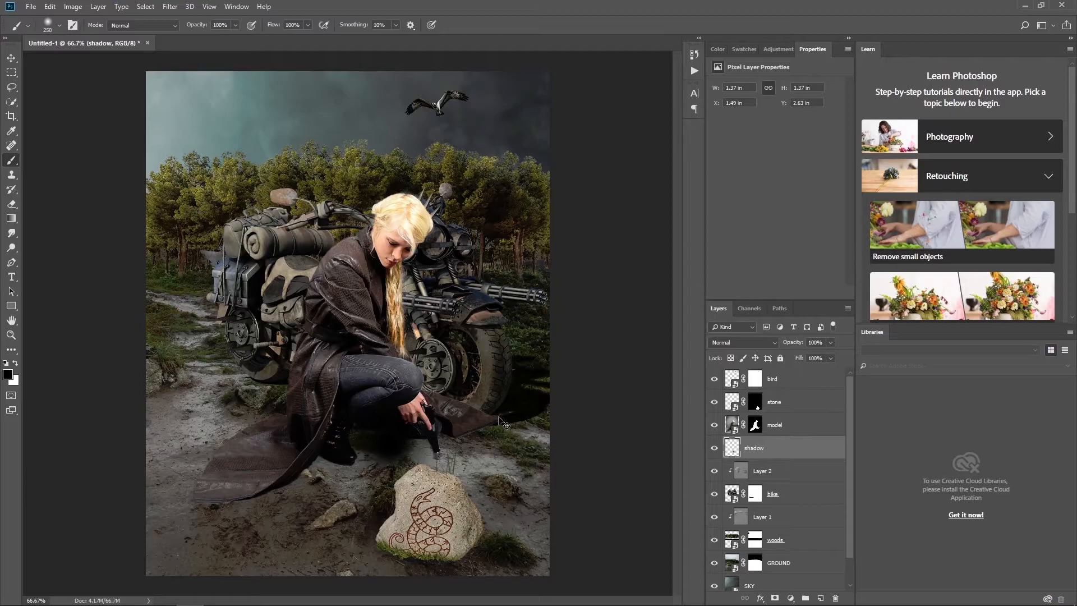
- Stretch the shadow dab to about 3.55 in wide and 1.2 in high and position it under the woman
key("ctrl+t")
left_click_drag(390, 361, 390, 415)
left_click_drag(469, 443, 541, 443)
left_click_drag(391, 466, 391, 466)
left_click_drag(391, 417, 391, 388)
left_click_drag(442, 431, 438, 422)
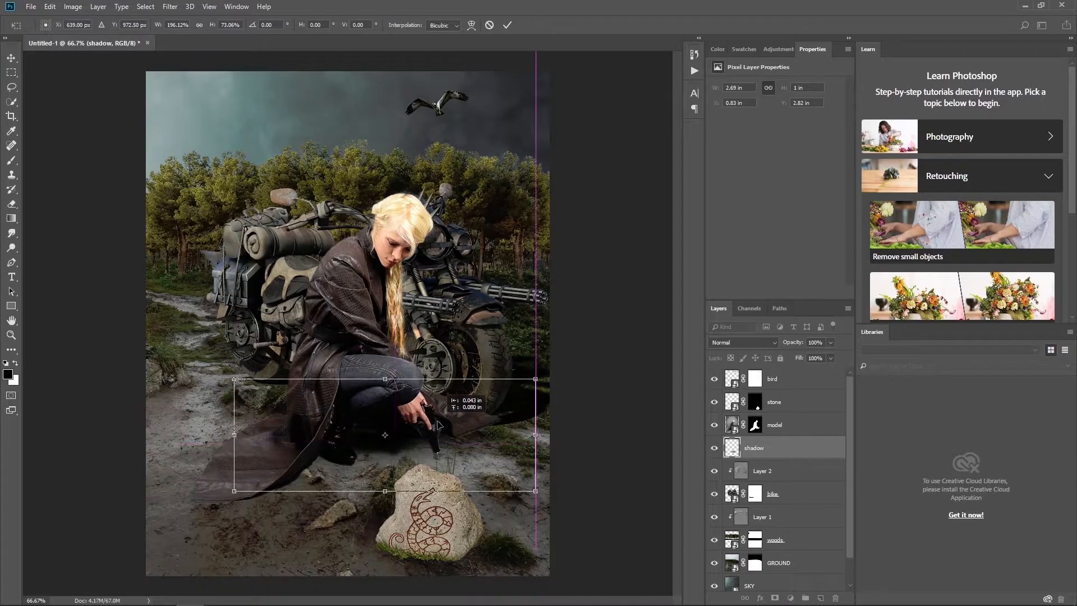
left_click_drag(385, 491, 385, 503)
mouse_move(479, 449)
left_mouse_down()
mouse_move(482, 459)
mouse_move(472, 458)
left_mouse_up()
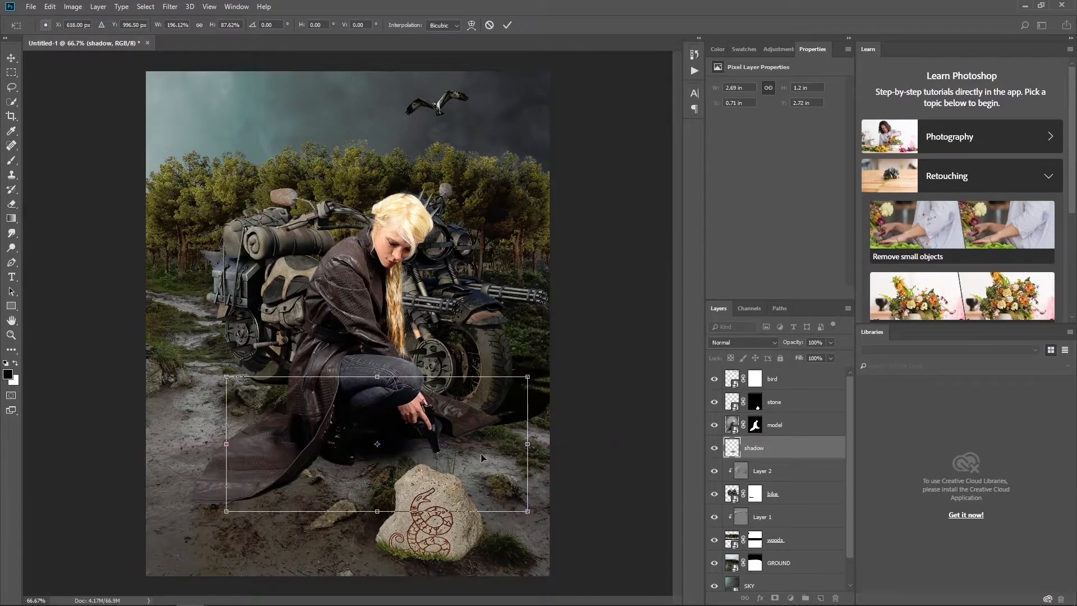
left_click_drag(536, 443, 577, 444)
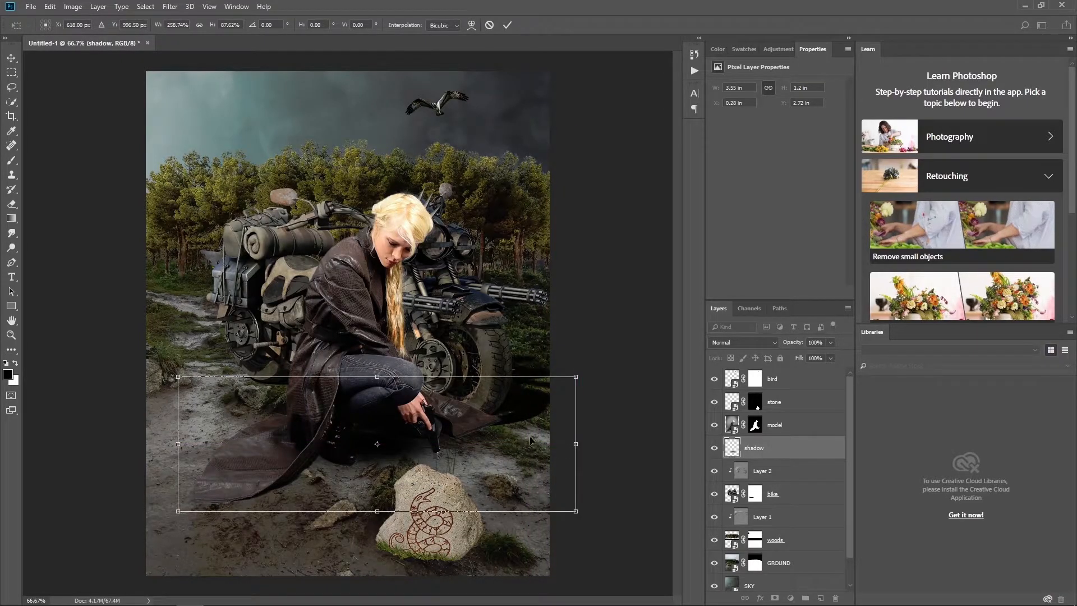
left_click_drag(513, 431, 528, 444)
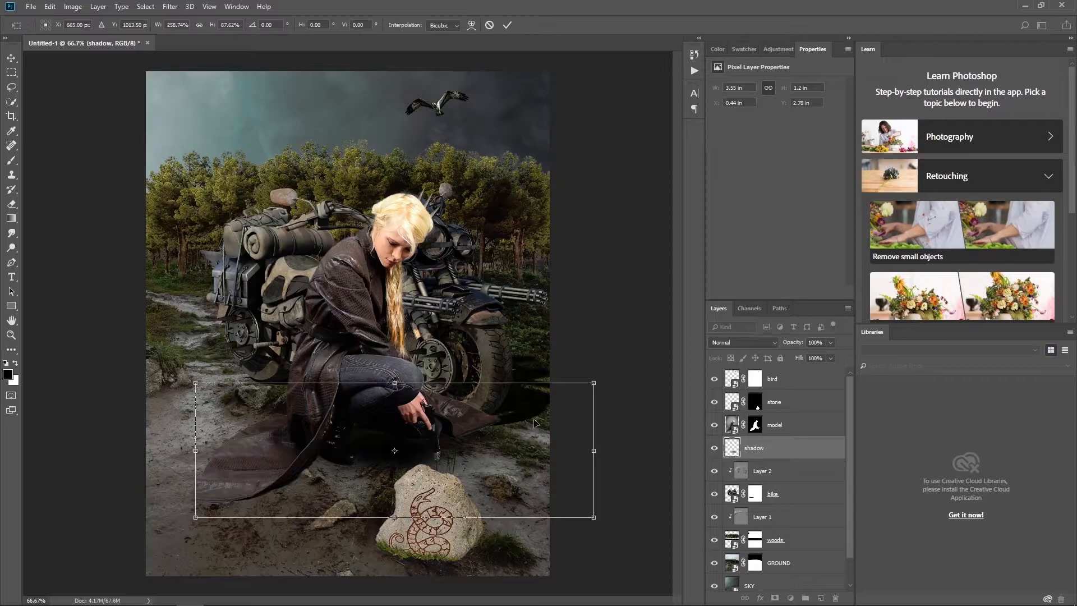
key("Return")
key("b")
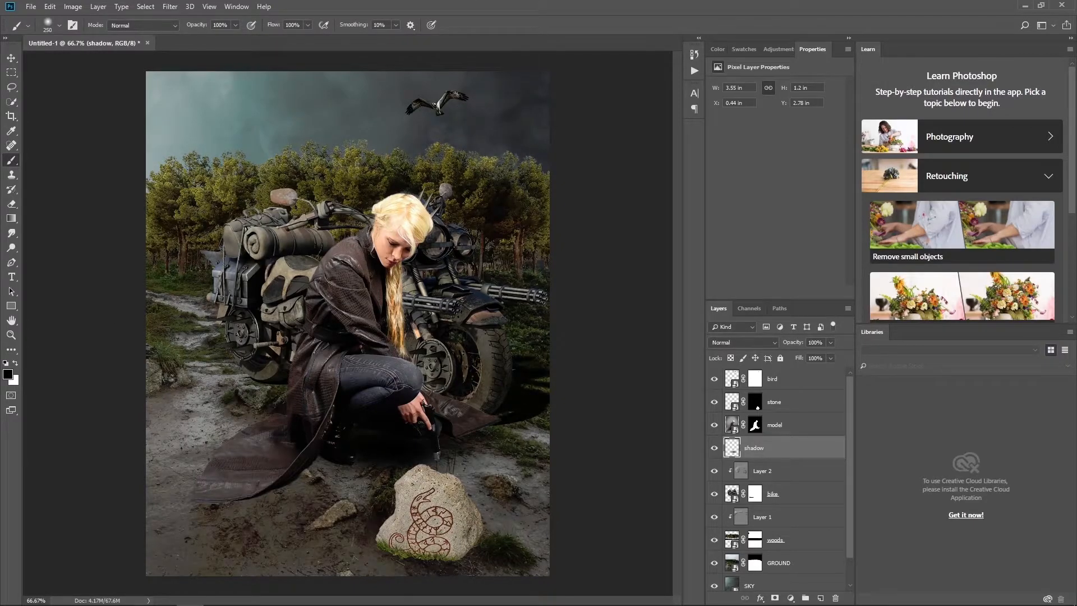
- Add a clipped Overlay layer filled with 50% gray above the model layer and burn the coat's tail near the front wheel
left_click(738, 426)
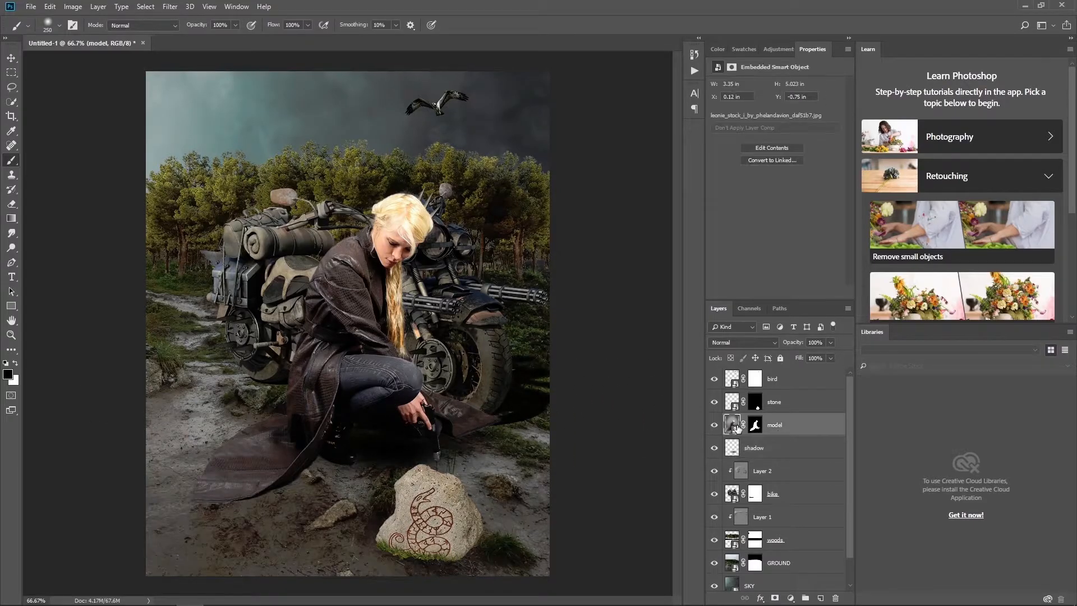
left_click(820, 598, "alt")
left_click(465, 227)
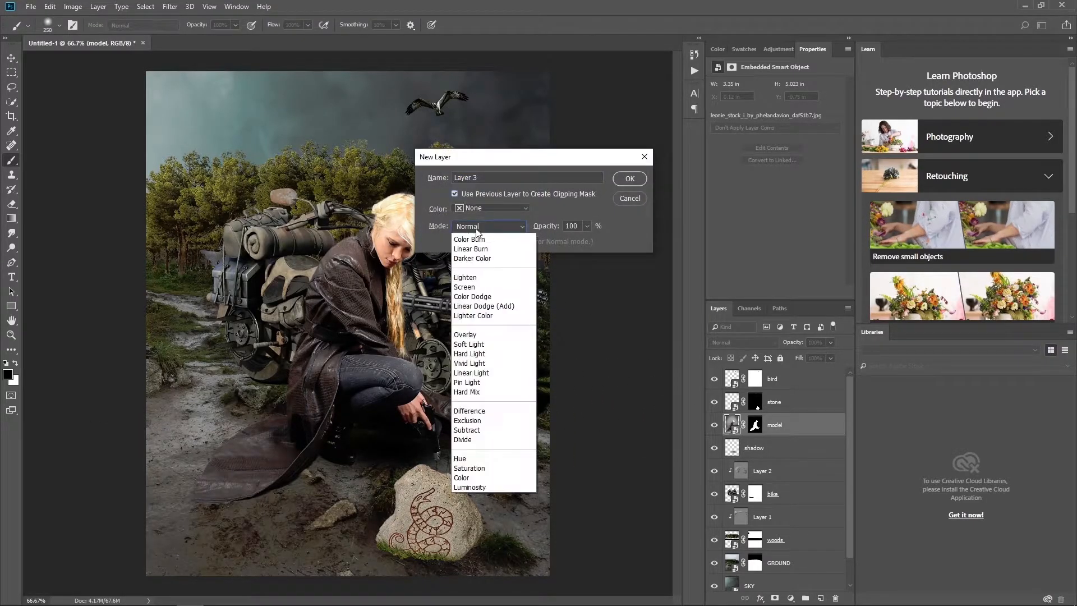
left_click(465, 381)
left_click(630, 178)
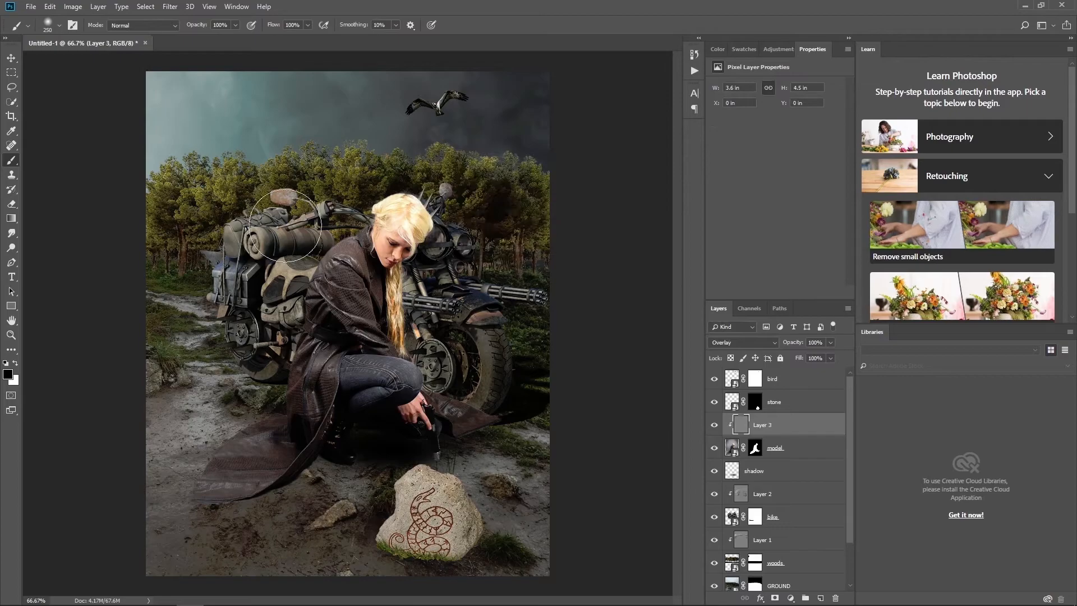
left_click(11, 247)
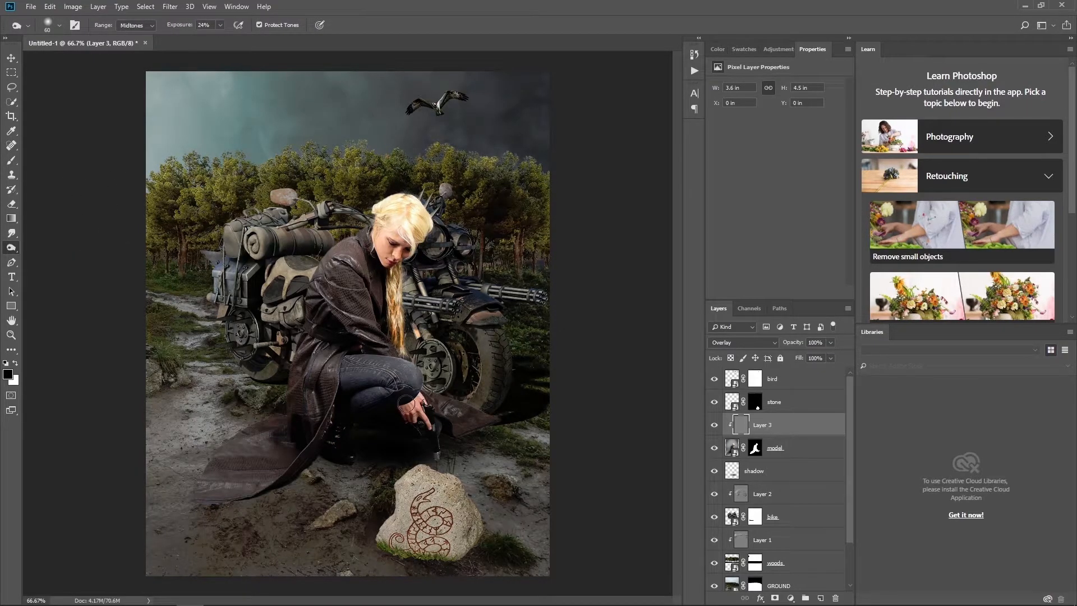
mouse_move(512, 422)
left_mouse_down()
mouse_move(522, 414)
mouse_move(474, 424)
left_mouse_up()
- Brush out the coat tail in front of the motorcycle's front wheel on the model layer mask
left_click(755, 447)
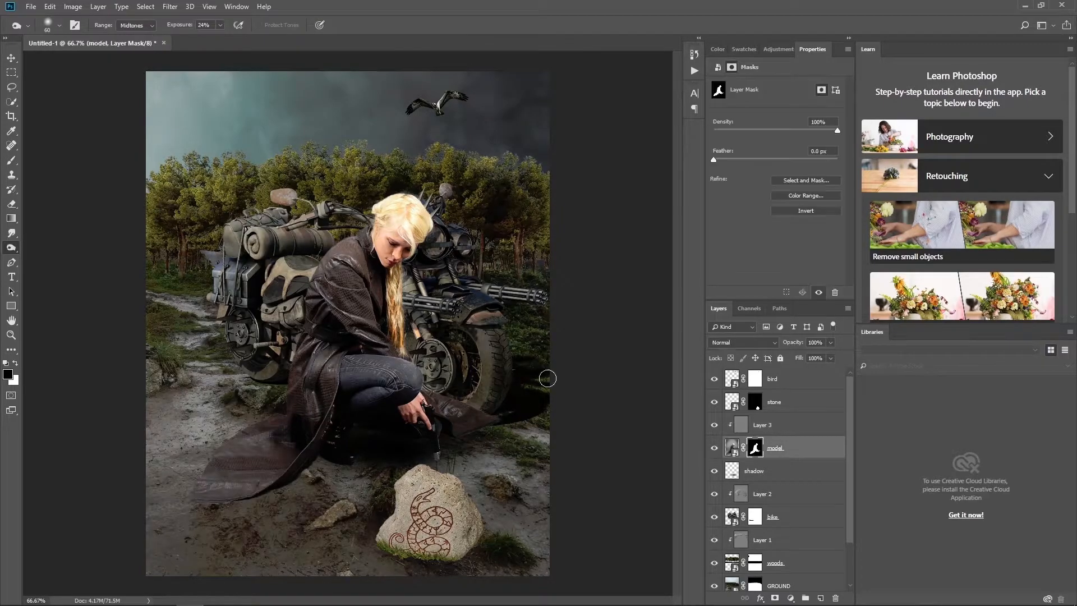
key("b")
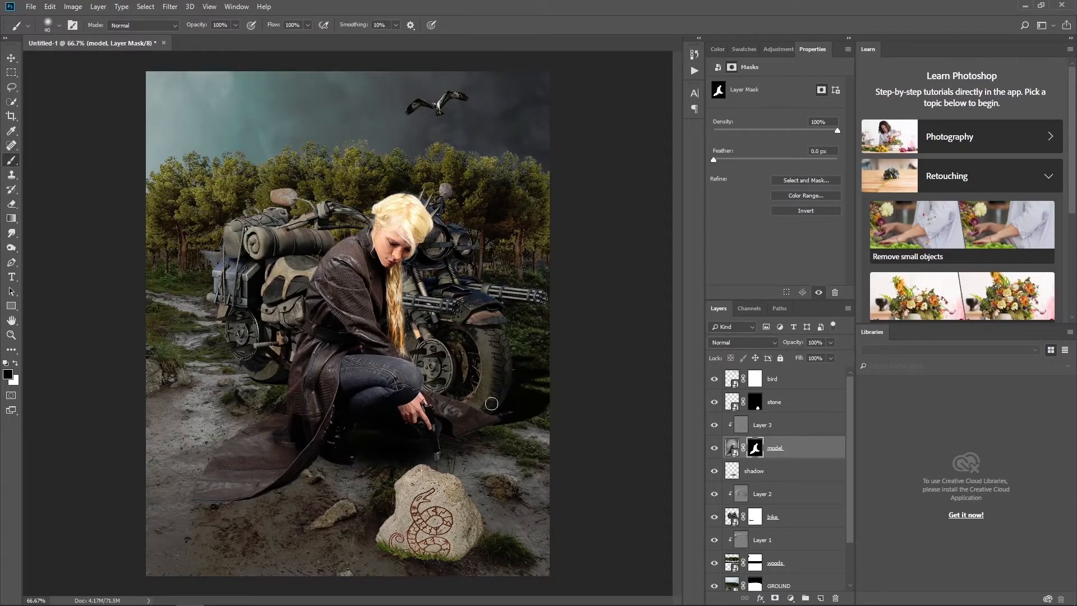
mouse_move(465, 417)
left_mouse_down()
mouse_move(488, 406)
mouse_move(462, 386)
mouse_move(456, 418)
left_mouse_up()
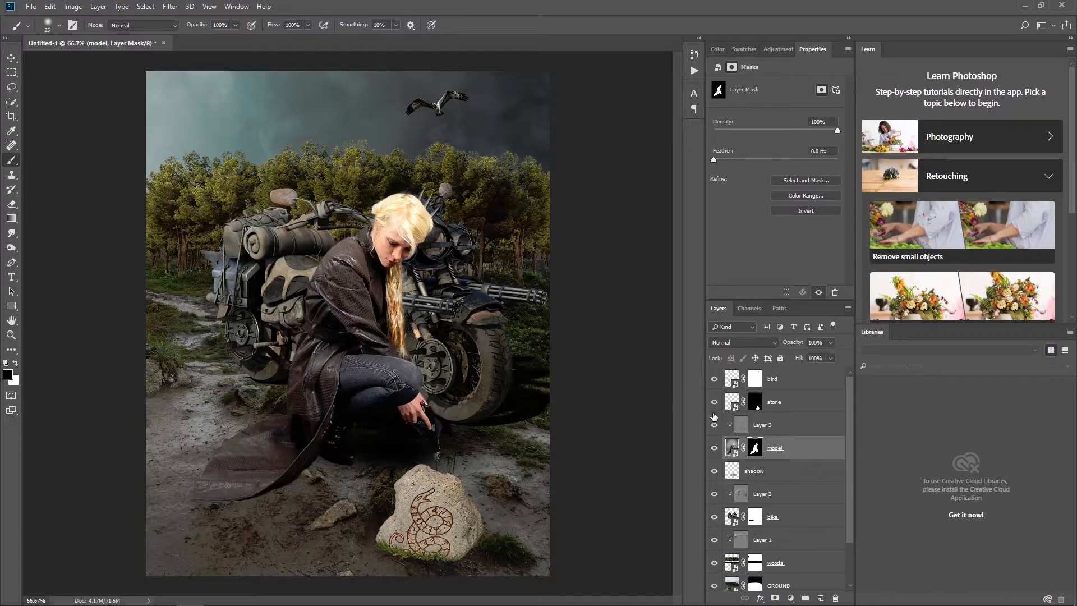
- Burn the shaded areas of the woman's coat, jeans and hand at 24% exposure on the model's gray Overlay layer
left_click(741, 427)
right_click(13, 236)
left_click(13, 249)
right_click(14, 250)
left_click(52, 258)
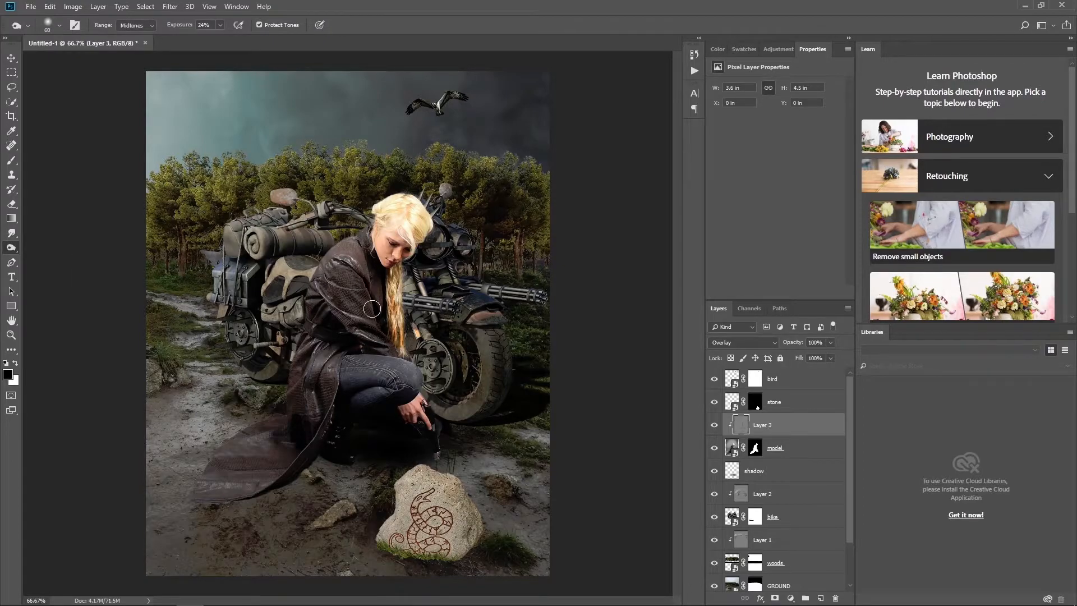
mouse_move(335, 354)
left_mouse_down()
mouse_move(329, 441)
mouse_move(234, 487)
mouse_move(305, 473)
mouse_move(318, 425)
mouse_move(306, 413)
mouse_move(352, 339)
mouse_move(348, 311)
mouse_move(355, 333)
mouse_move(354, 268)
mouse_move(368, 247)
mouse_move(360, 337)
mouse_move(330, 304)
mouse_move(374, 340)
left_mouse_up()
mouse_move(361, 379)
left_mouse_down()
mouse_move(348, 407)
mouse_move(349, 385)
mouse_move(317, 389)
mouse_move(431, 391)
mouse_move(460, 439)
mouse_move(453, 433)
mouse_move(451, 469)
mouse_move(450, 408)
mouse_move(392, 429)
mouse_move(435, 416)
left_mouse_up()
- Dodge the highlights on the woman's jeans, coat and head with midtones at 22% exposure
right_click(11, 248)
left_click(51, 247)
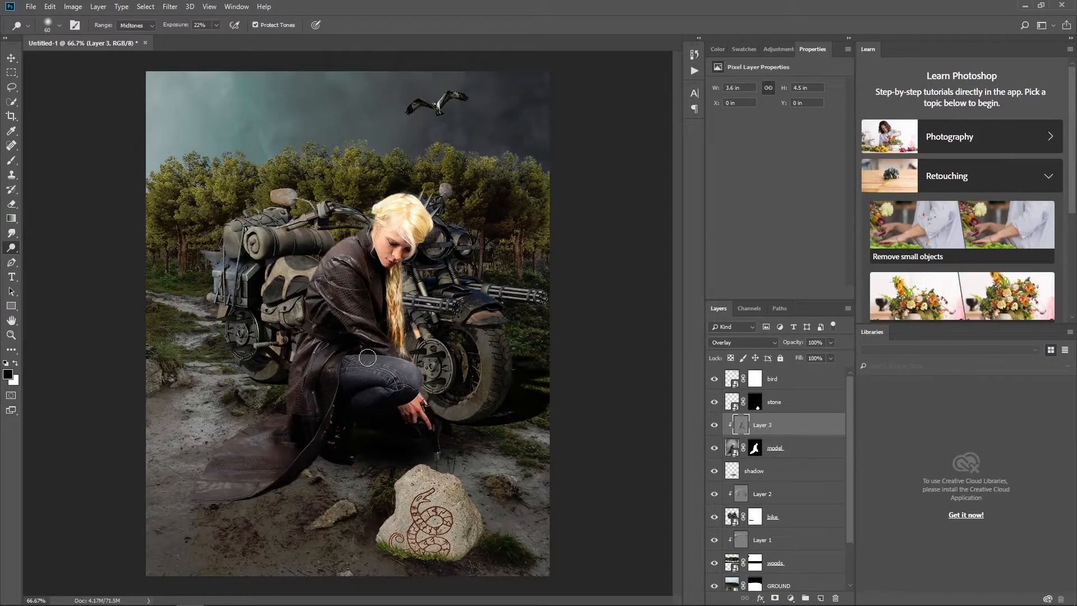
mouse_move(388, 237)
left_mouse_down()
mouse_move(413, 213)
mouse_move(426, 214)
mouse_move(416, 229)
mouse_move(446, 213)
left_mouse_up()
- Add a Curves adjustment clipped to the stone, with the black point at input 20 and a midpoint mapping 138 to 110
left_click(734, 400)
left_click(791, 598)
left_click(829, 459)
left_click(771, 292)
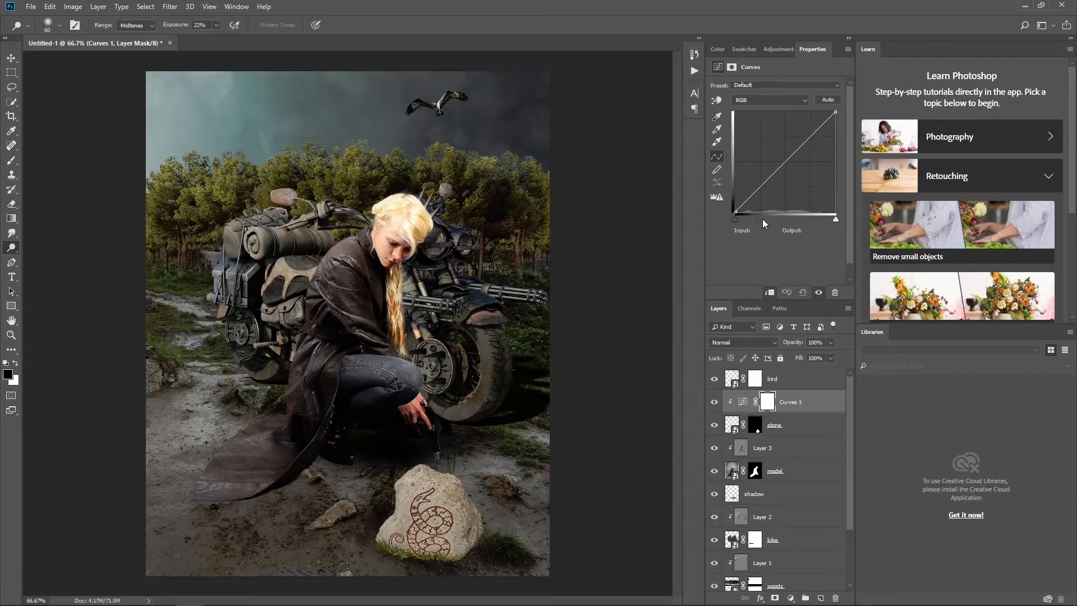
left_click_drag(736, 214, 743, 213)
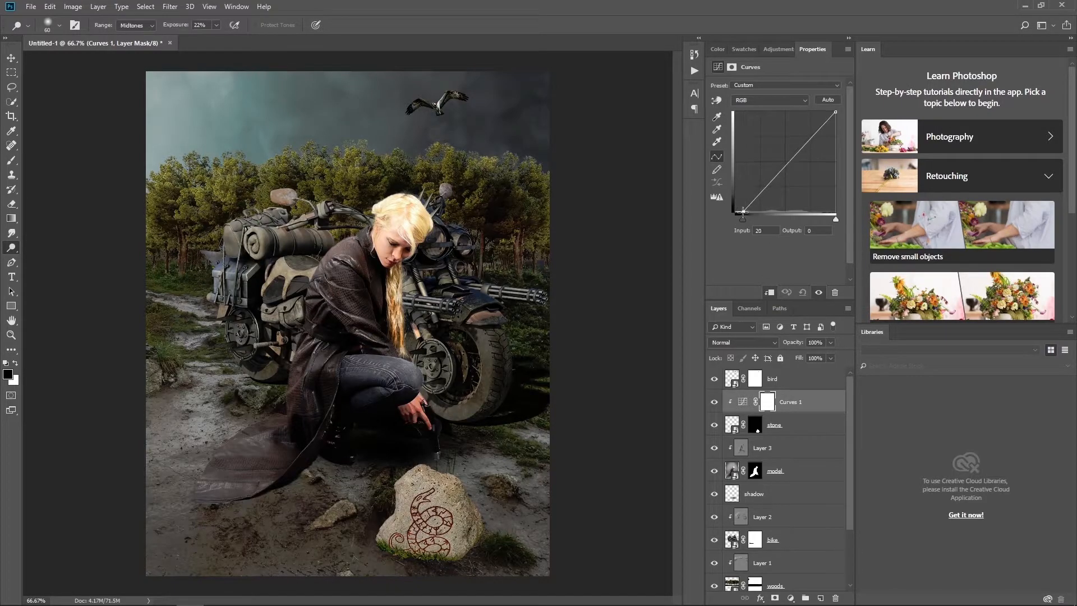
left_click(789, 163)
type("110")
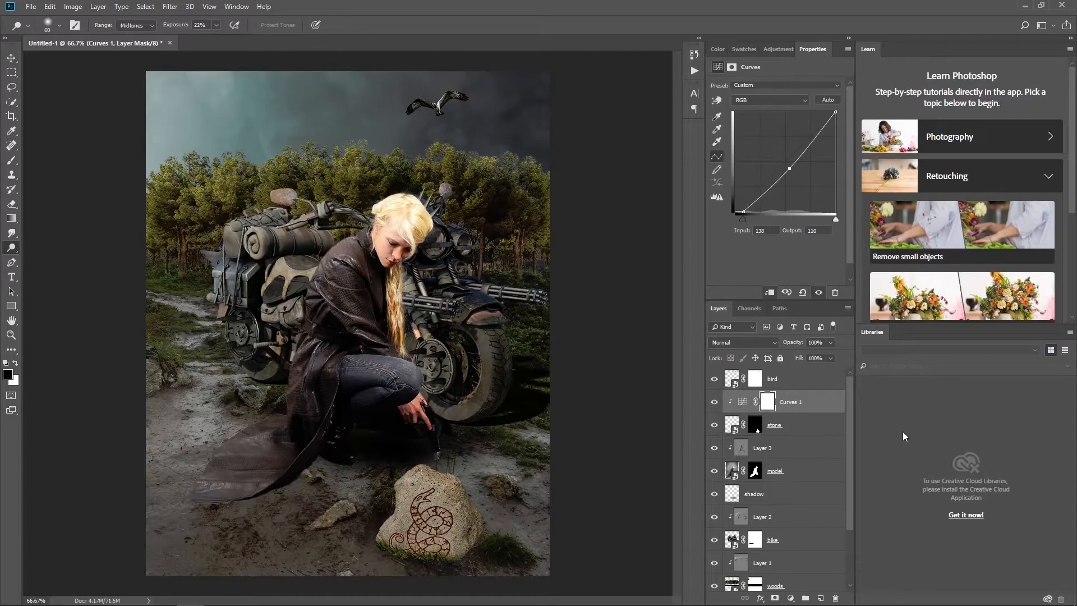
- Brush the Curves mask with a 150 px brush to restore the lit side of the stone
left_click(714, 403)
left_click(714, 403)
left_click(769, 402)
key("b")
key("bracketright")
key("bracketright")
key("bracketright")
key("bracketright")
key("bracketright")
key("bracketright")
key("bracketright")
key("bracketright")
key("bracketright")
key("bracketright")
key("bracketright")
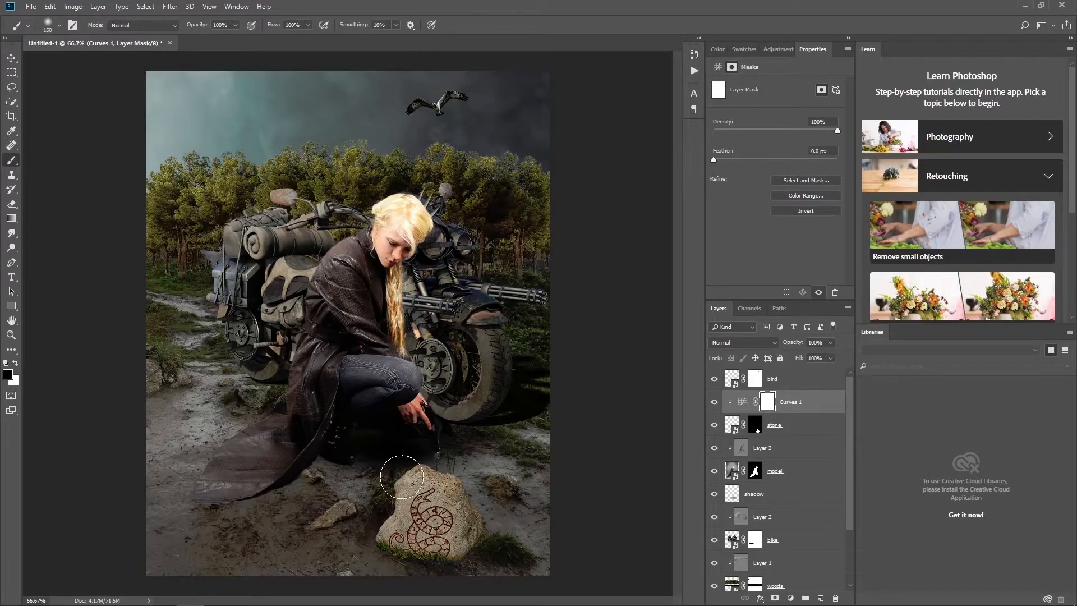
left_click_drag(405, 485, 388, 520)
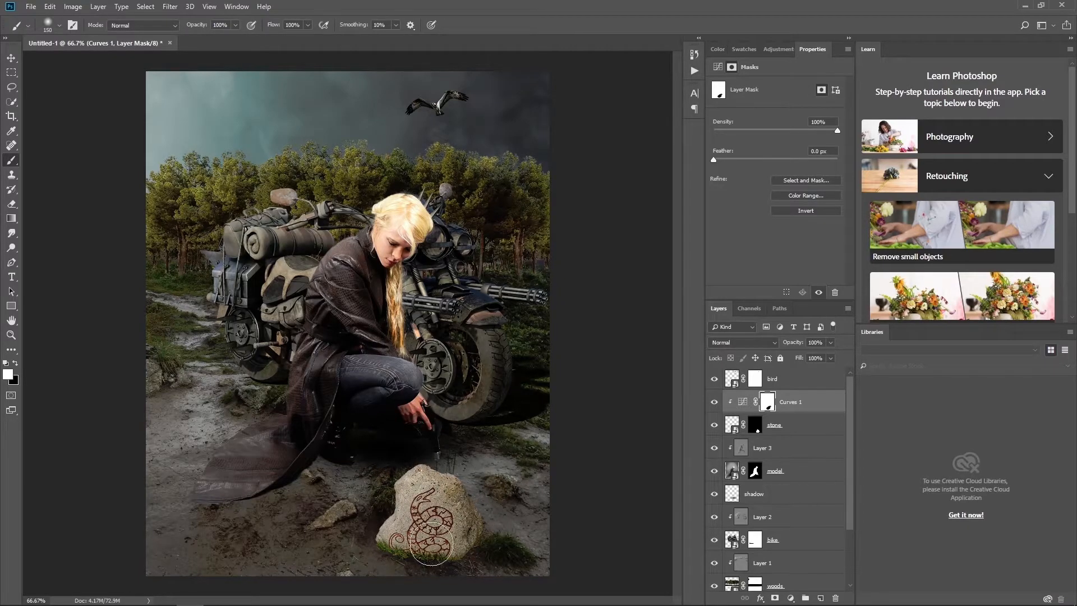
left_click_drag(380, 516, 396, 514)
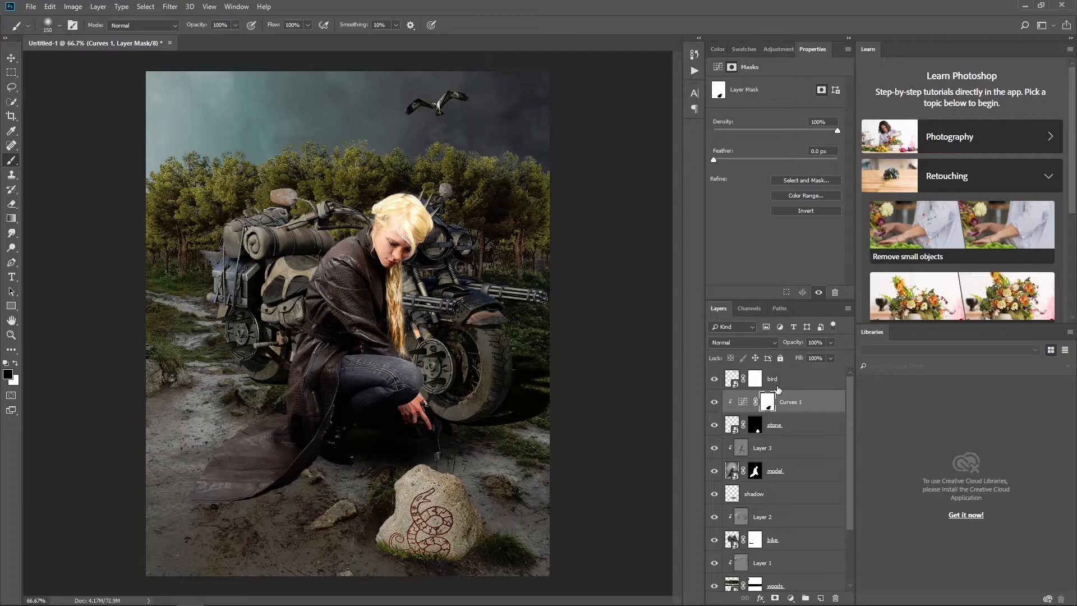
- Lower the bird layer's opacity to 45%
left_click(727, 378)
left_click_drag(801, 346, 790, 347)
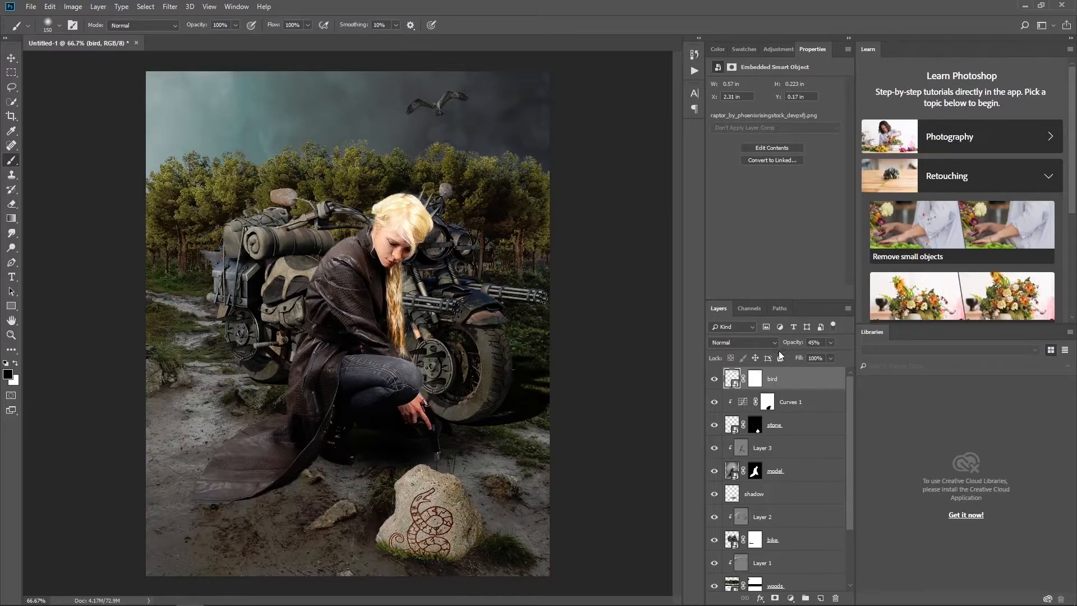
- Stamp all visible layers onto a new top layer, convert it to a smart object, and open the Camera Raw Filter on it
key("ctrl+alt+shift+e")
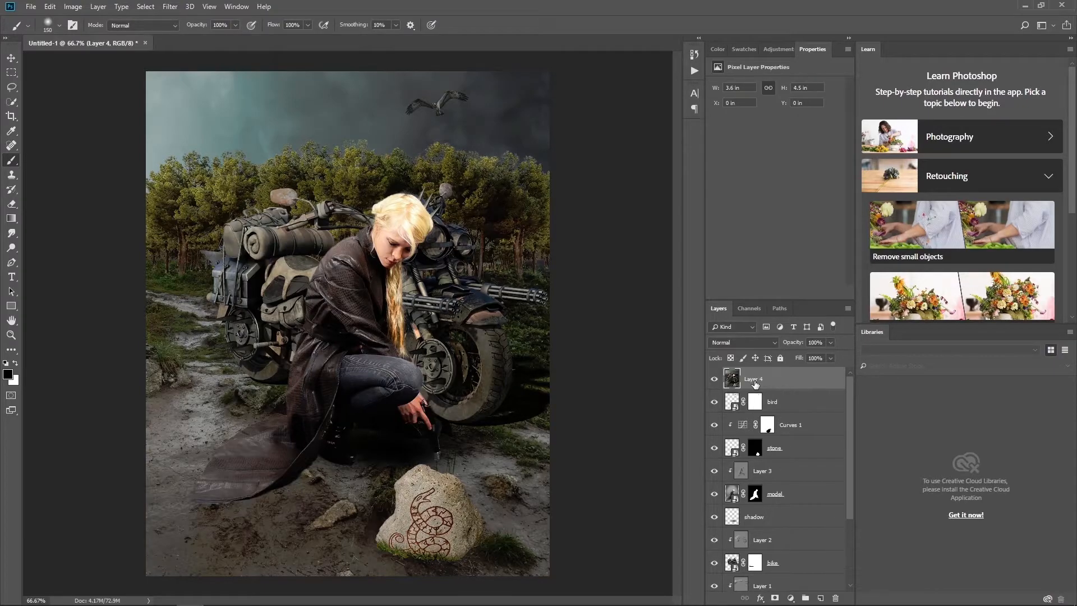
right_click(756, 383)
left_click(813, 288)
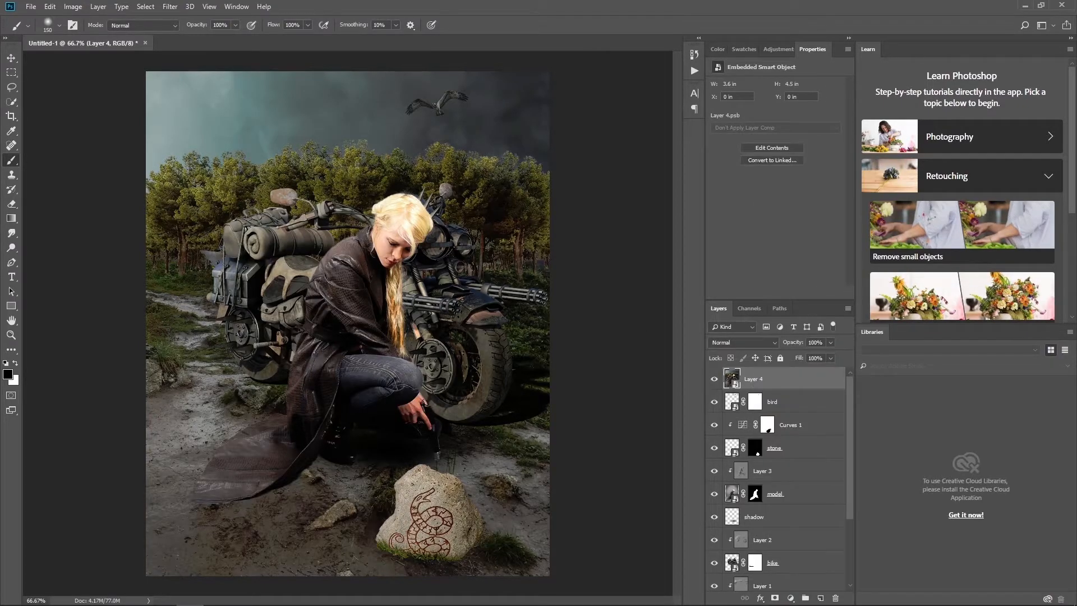
left_click(172, 10)
left_click(197, 76)
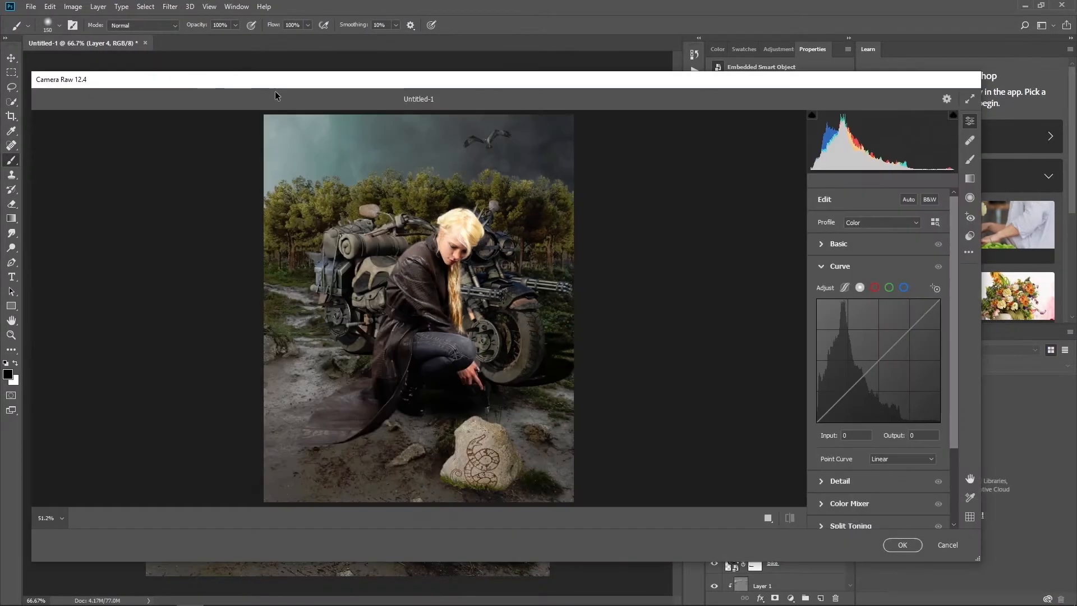
- Warm the image's white balance in the Basic adjustments with temperature +16 and tint +11
left_click(830, 242)
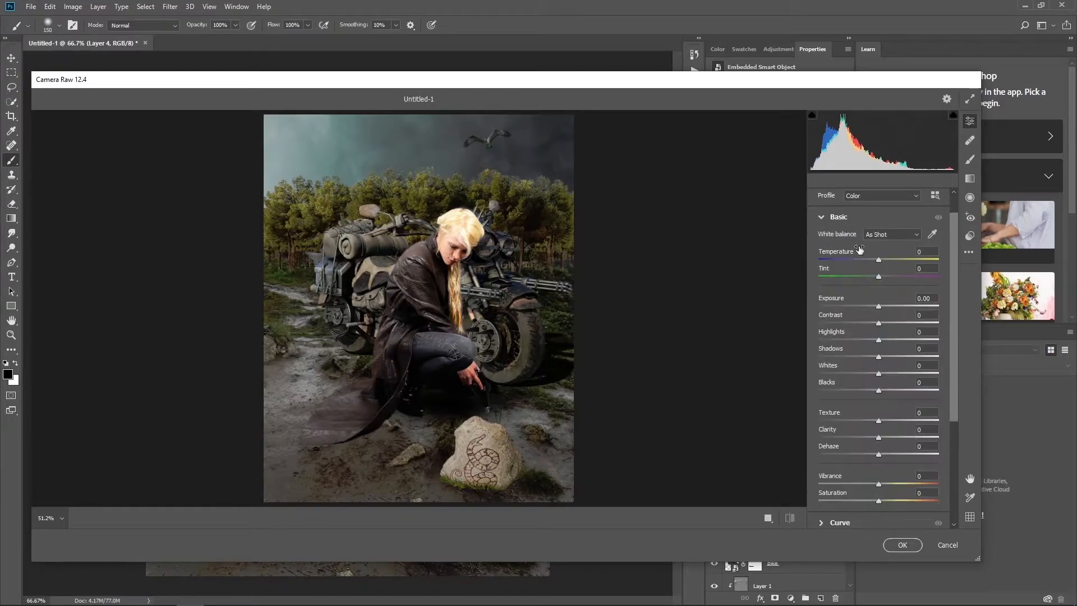
left_click(934, 250)
type("16")
key("Tab")
type("11")
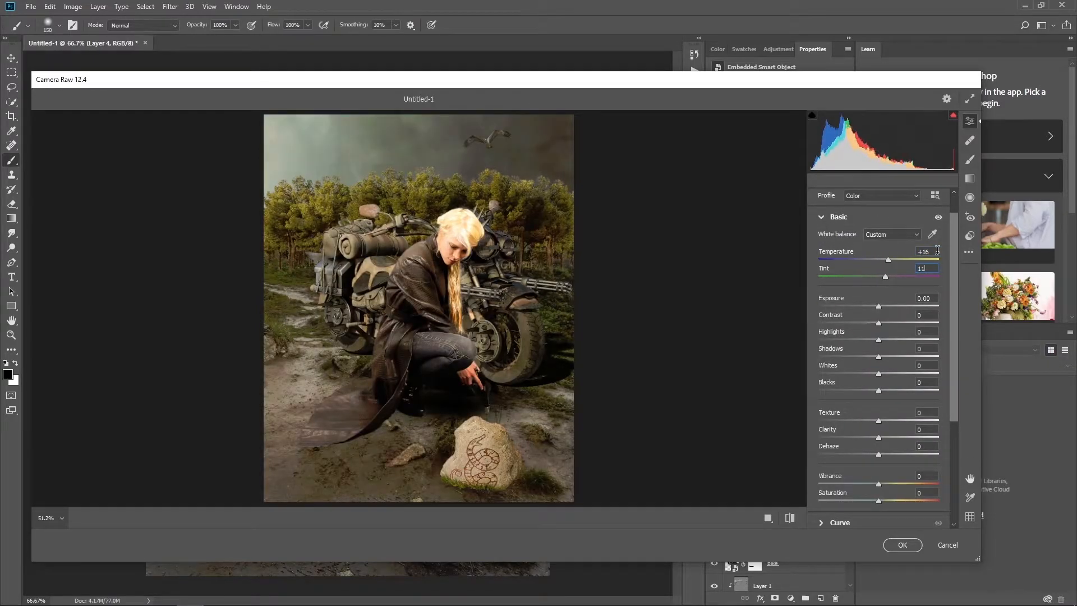
- Set the exposure to -0.05, contrast to +41 and highlights to -75
key("Tab")
type("-00")
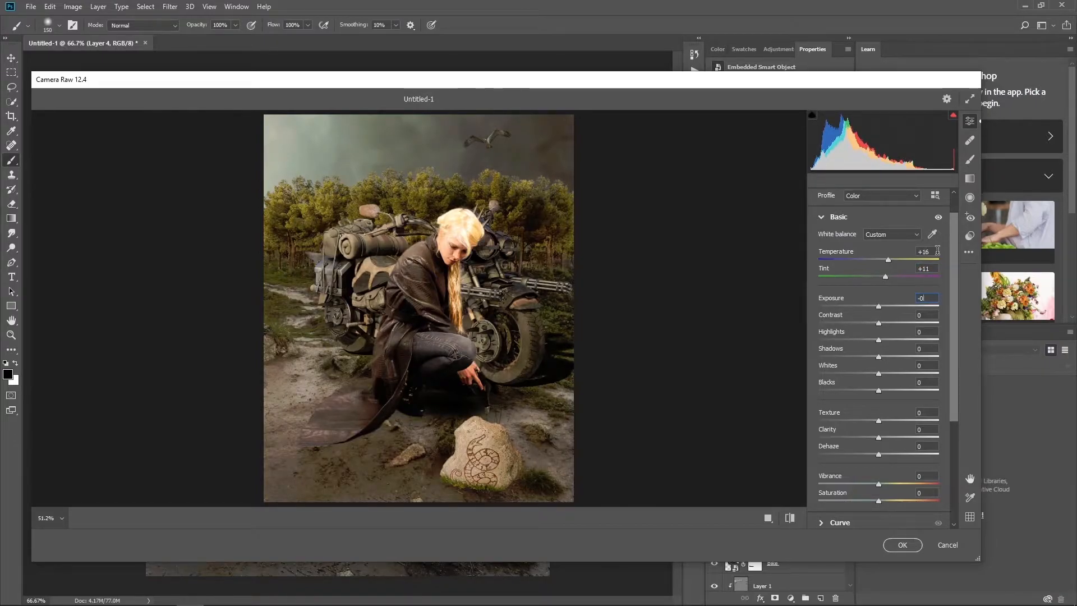
type(".05")
key("Tab")
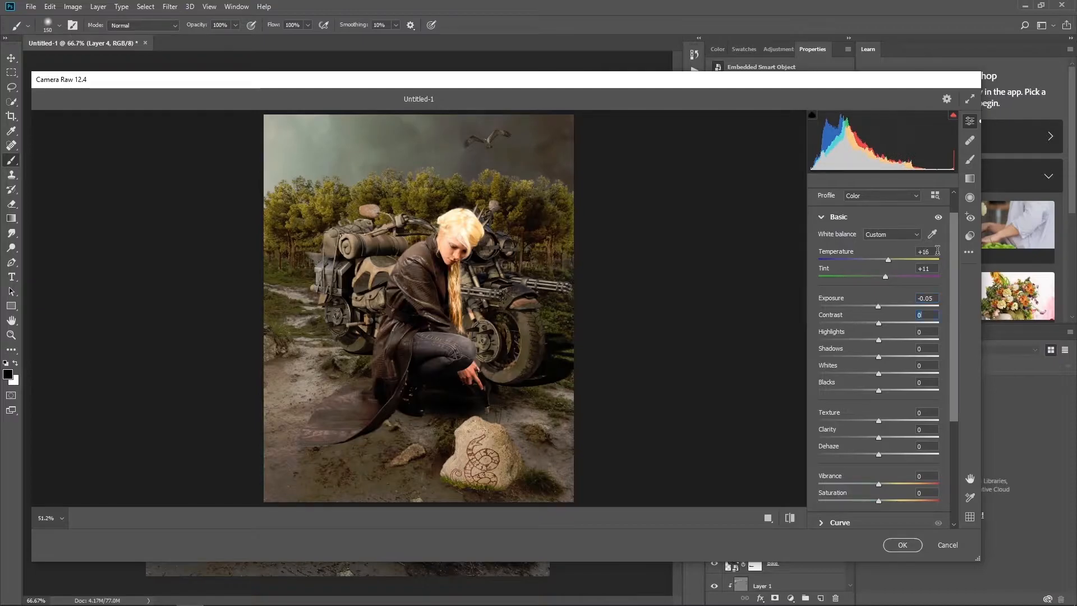
type("41")
key("Tab")
type("-75")
key("Tab")
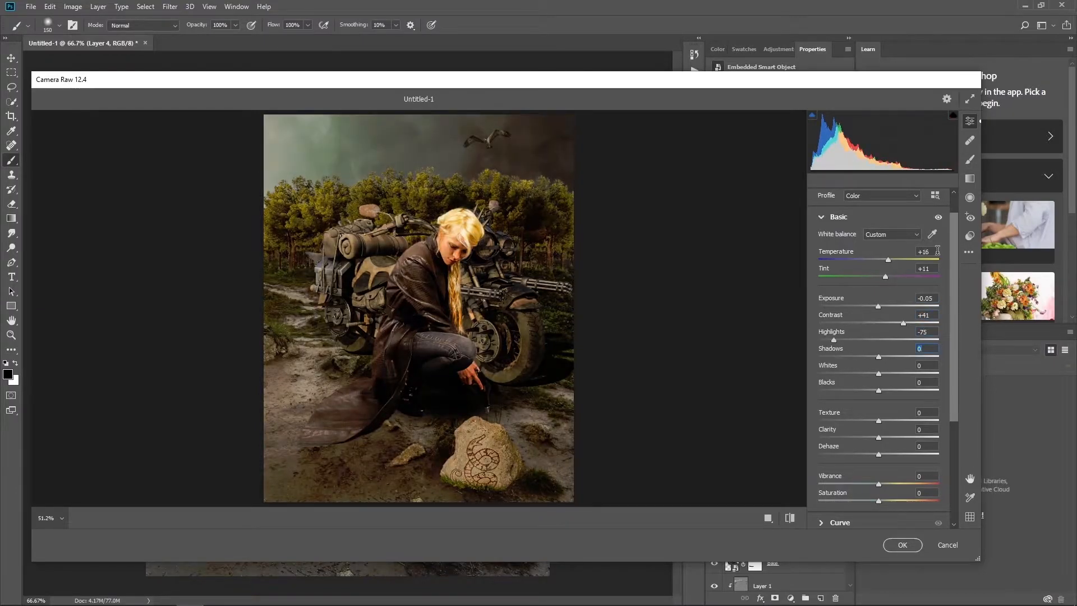
- Set the shadows to +100, whites to -27 and blacks to +35
type("100")
key("Tab")
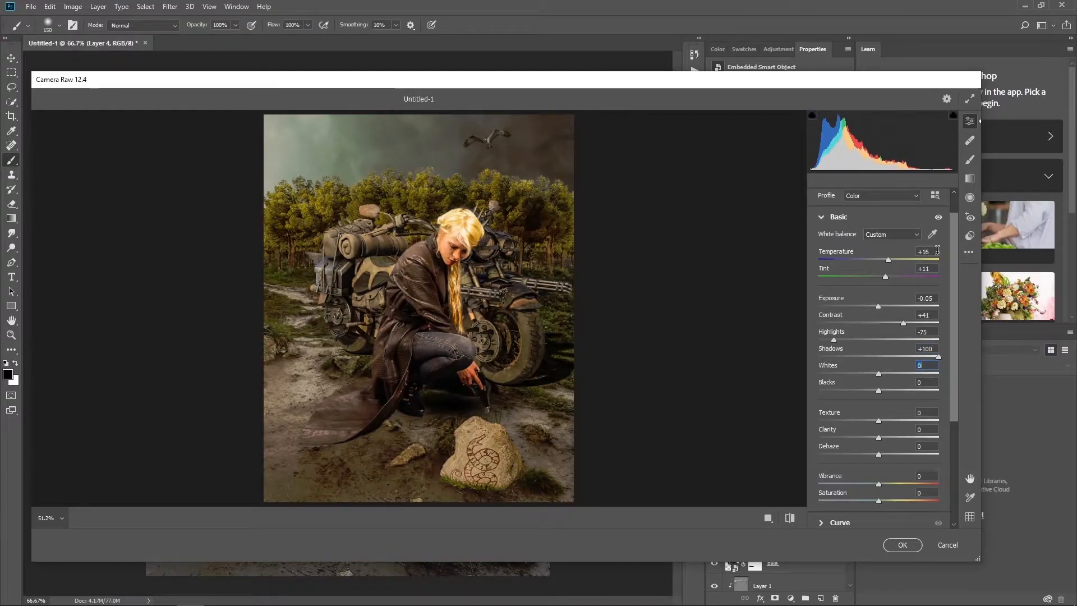
type("-27")
key("Tab")
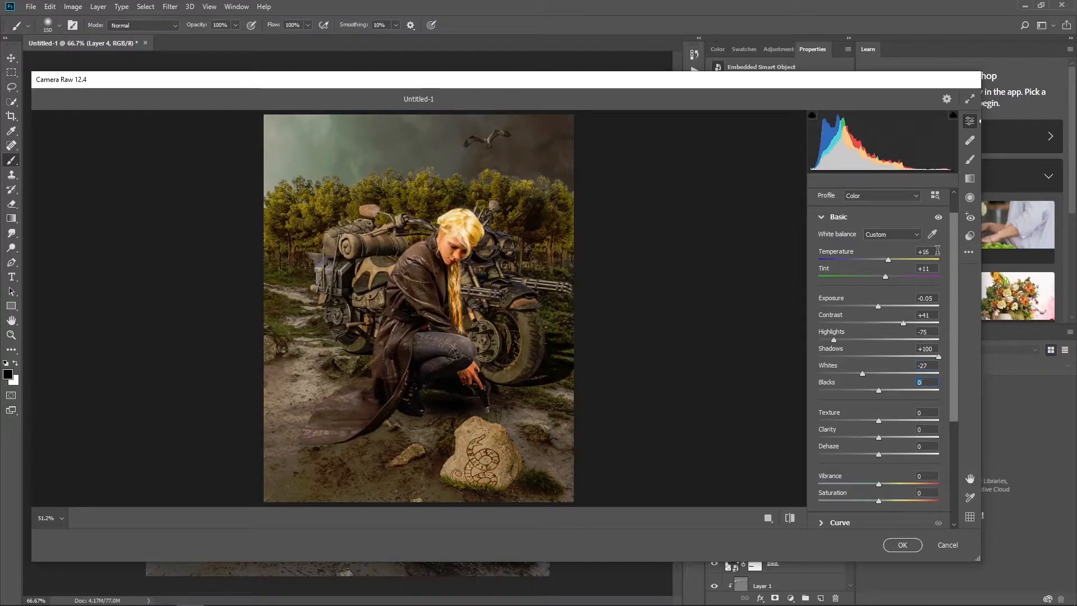
type("35")
key("Tab")
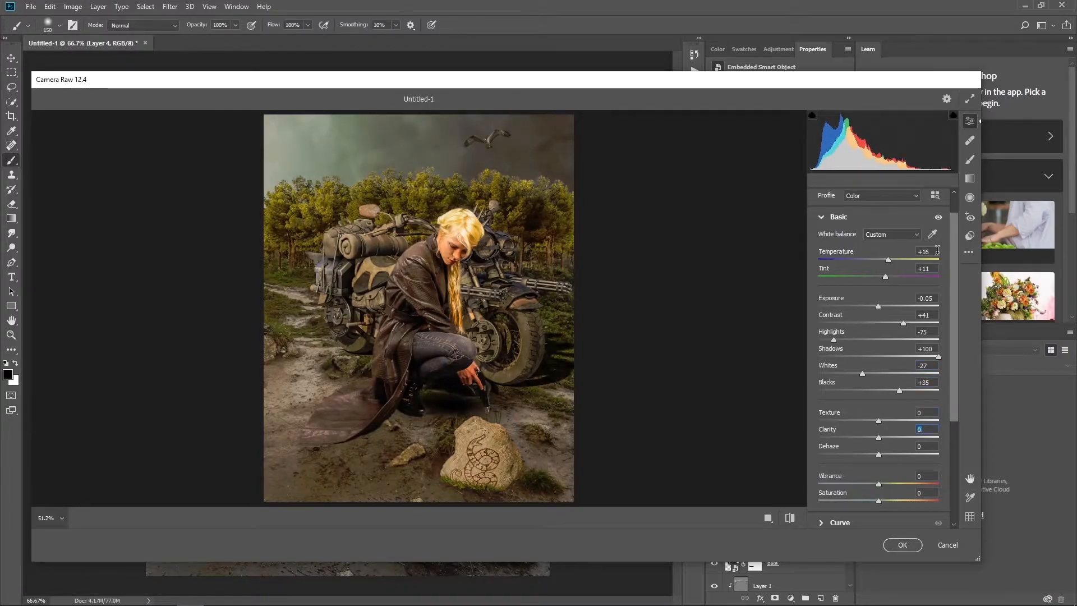
- Set the clarity to +35 and the vibrance to 3
type("35")
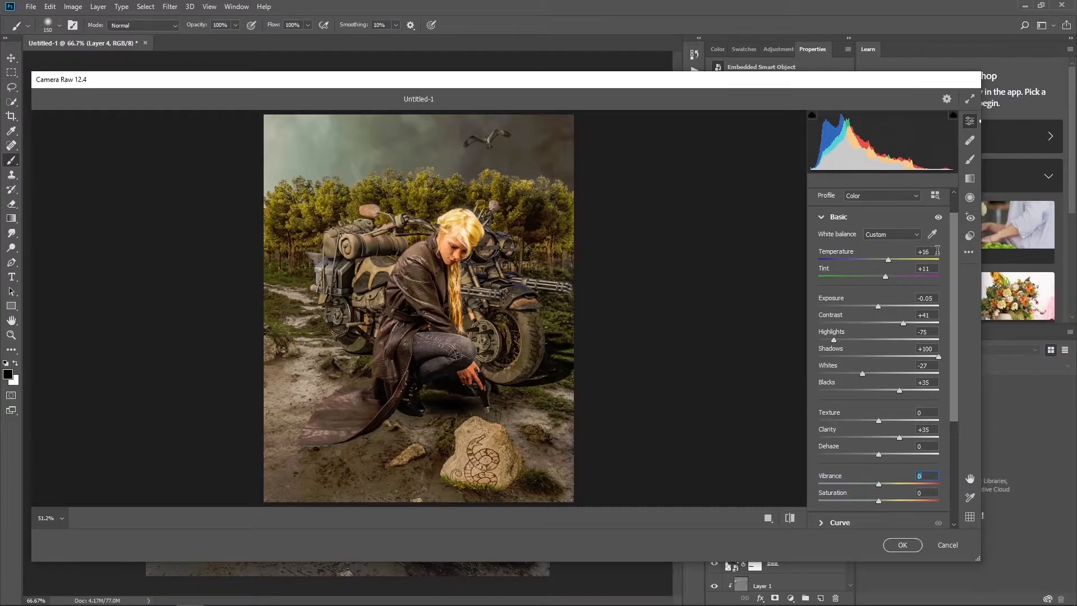
key("Caps_Lock")
key("Caps_Lock")
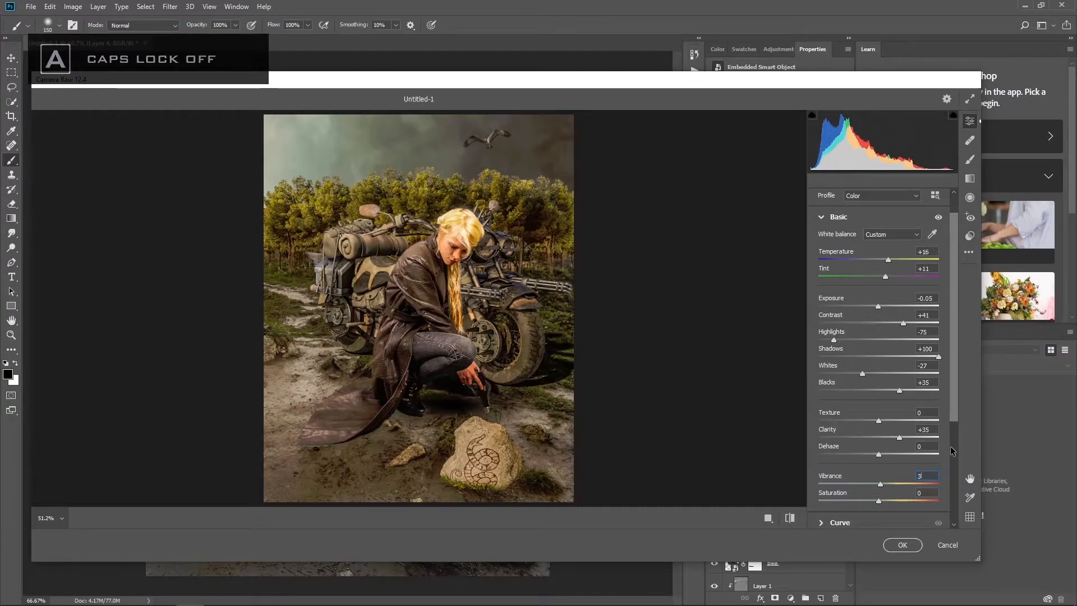
- Add a dark point to the main RGB point curve that maps input 37 to output 15
scroll(892, 460, "down", 2)
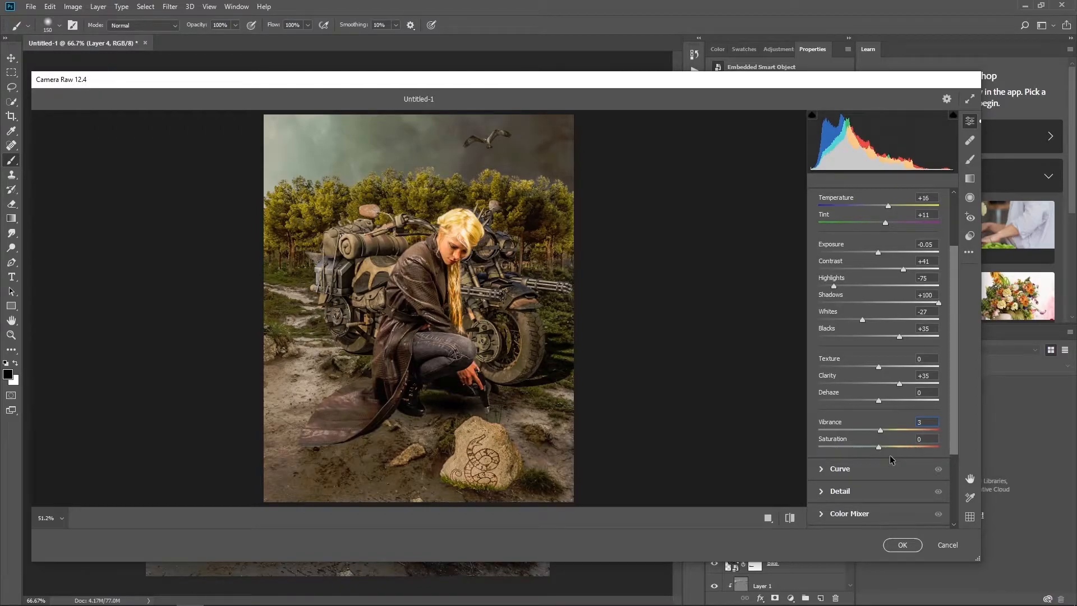
scroll(893, 454, "down", 1)
left_click(875, 442)
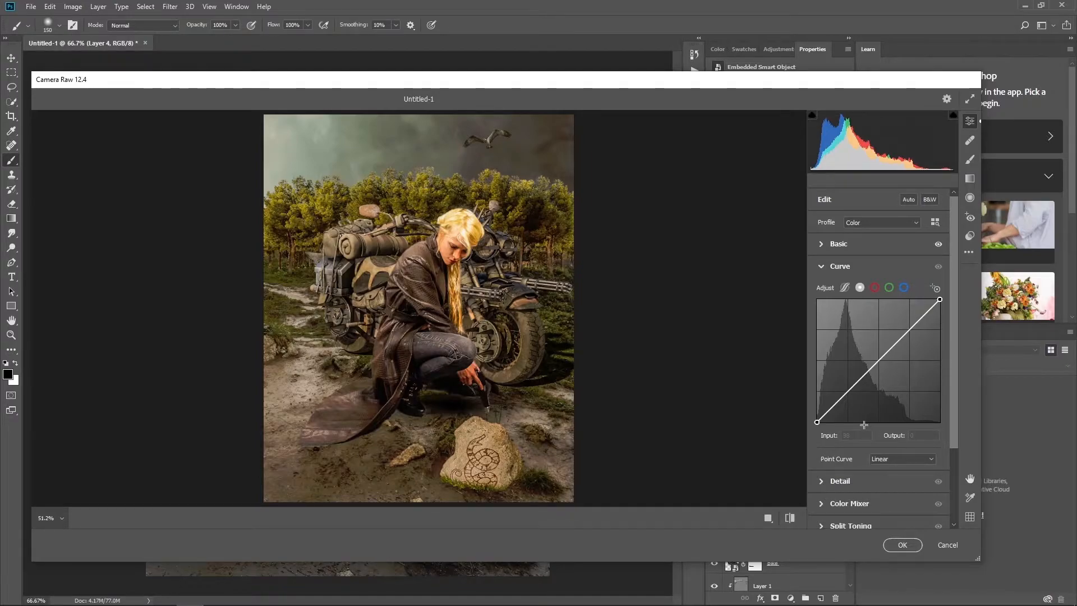
left_click(846, 395)
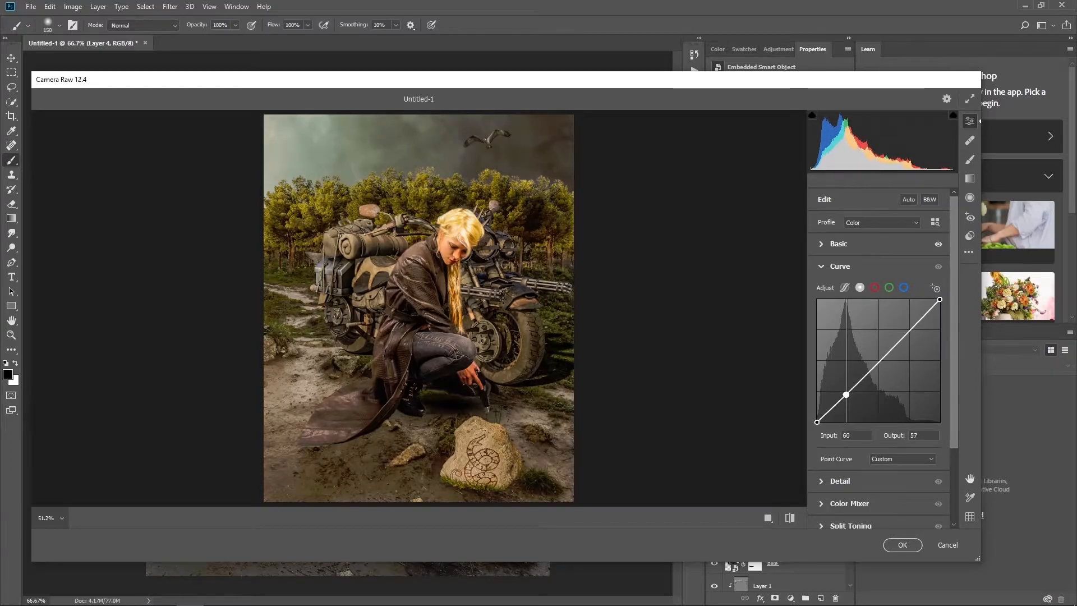
left_click(840, 434)
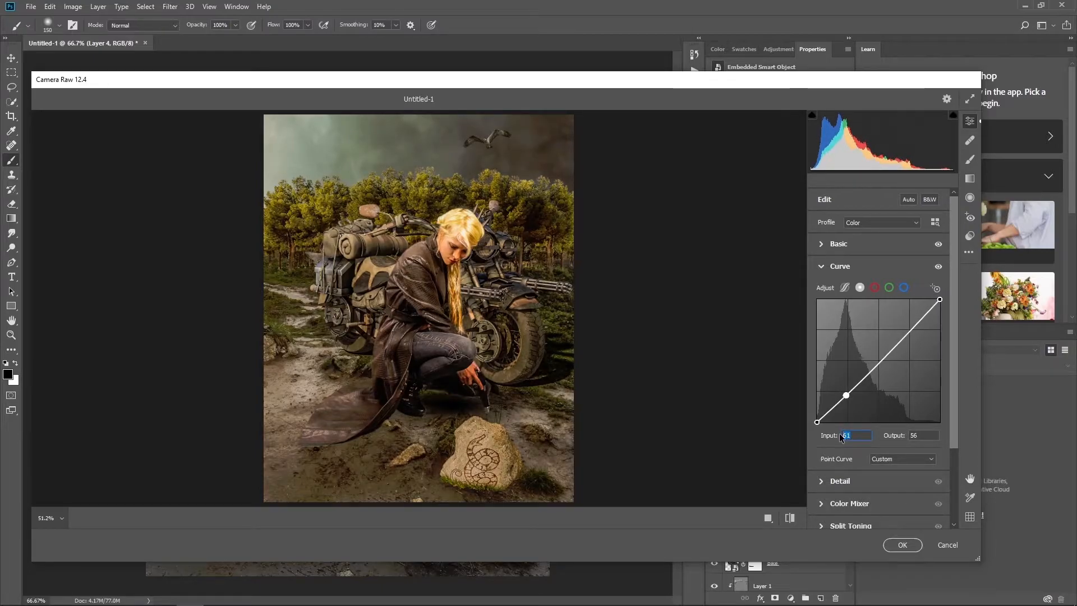
type("37")
key("Tab")
type("15")
- Add two more points to the main RGB curve, mapping 85 to 57 and 134 to 123
left_click(865, 394)
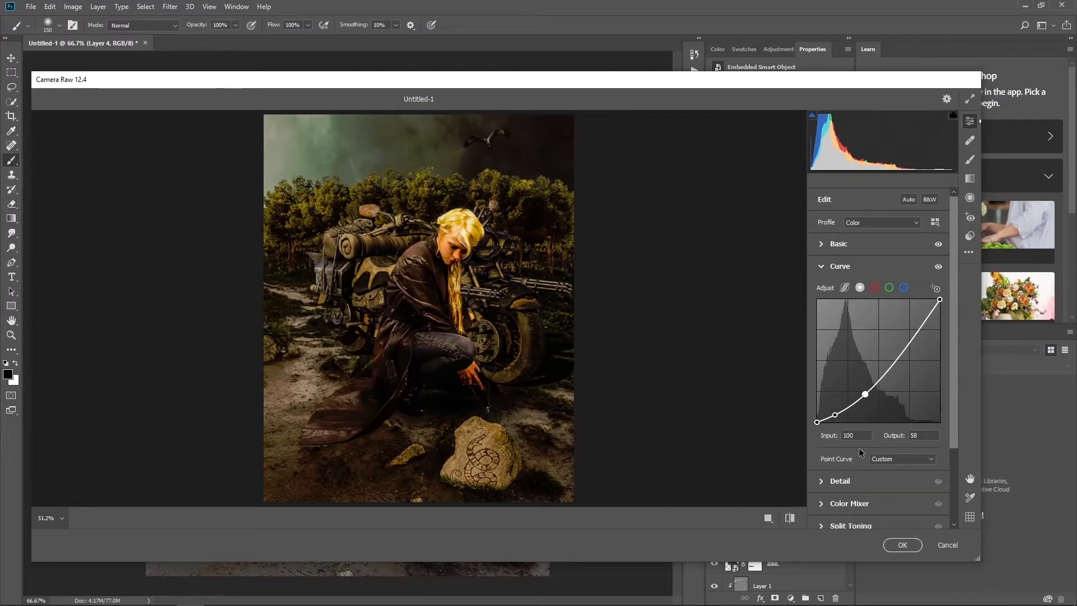
type("85")
key("Tab")
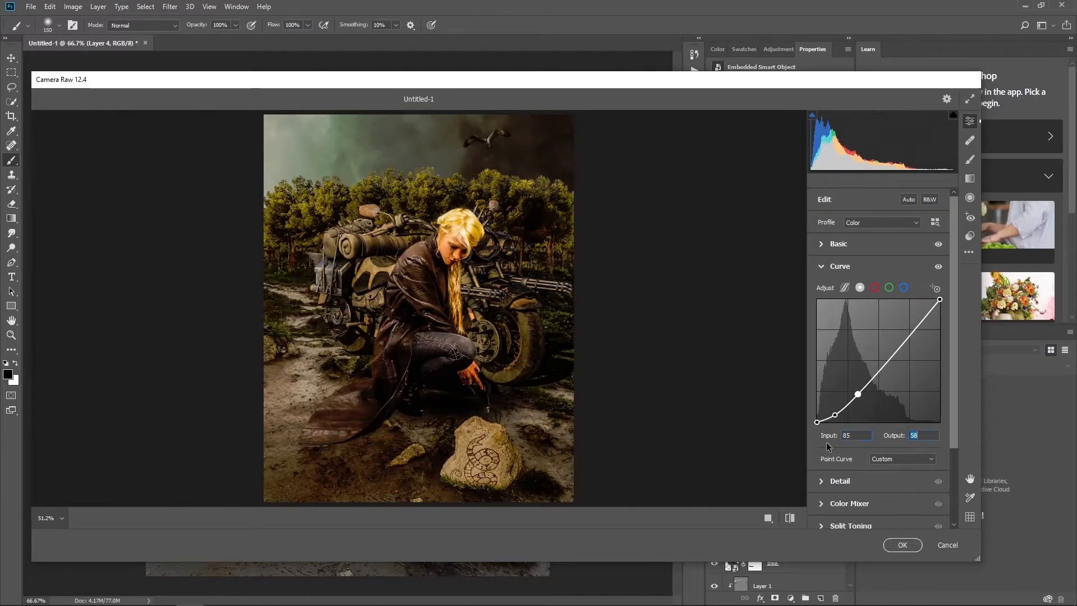
type("57")
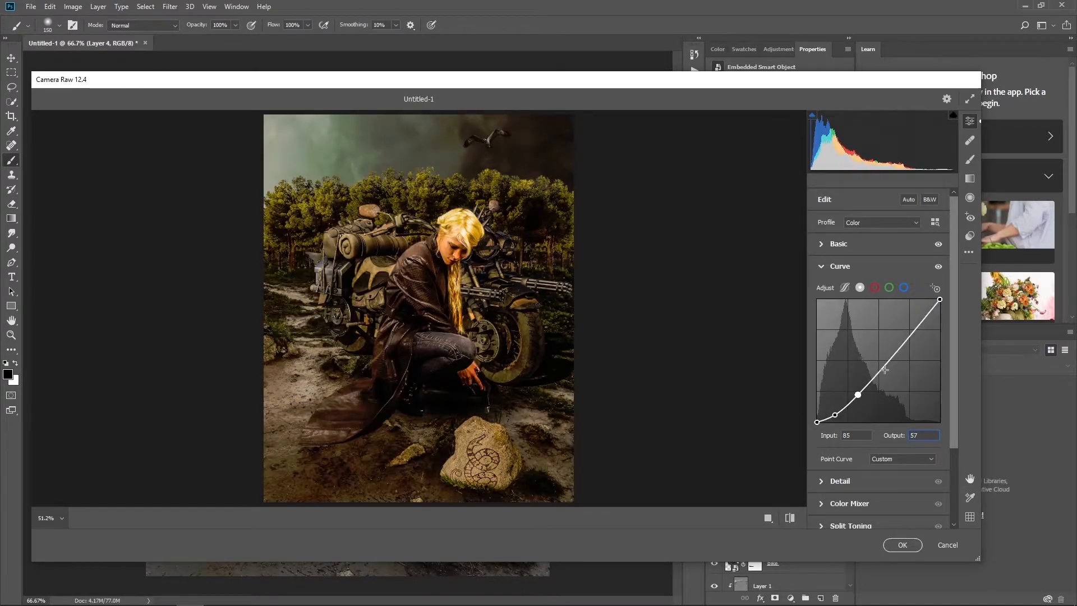
left_click(884, 371)
left_click(832, 440)
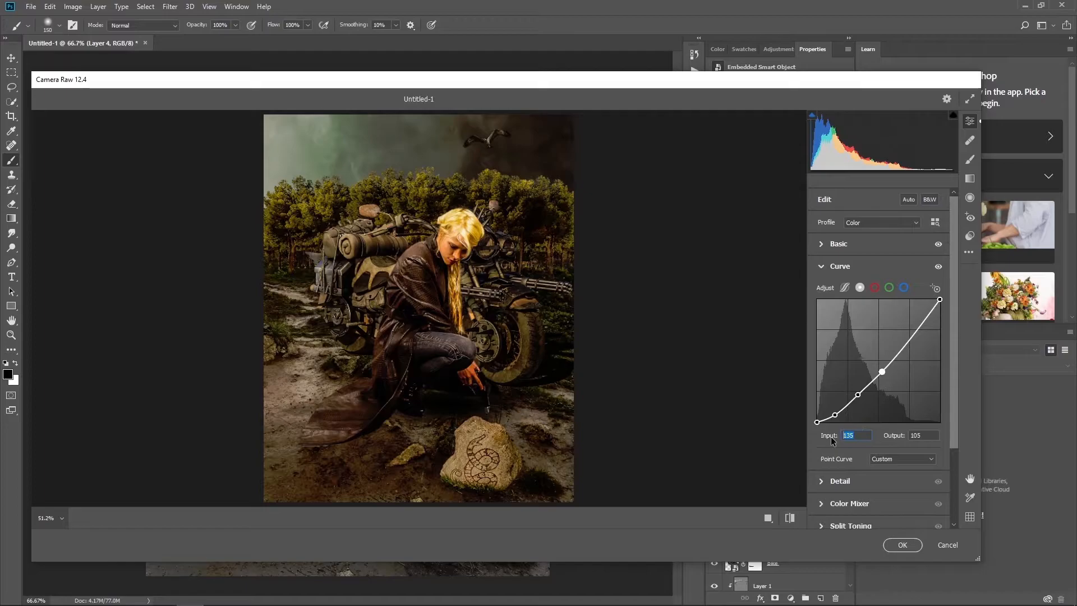
type("134")
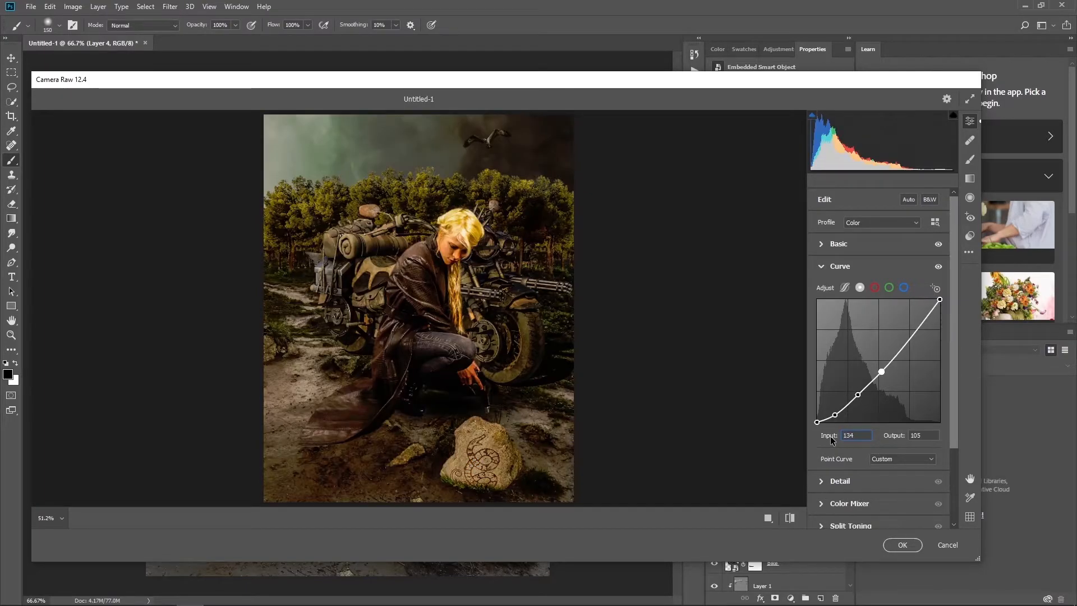
key("Tab")
type("123")
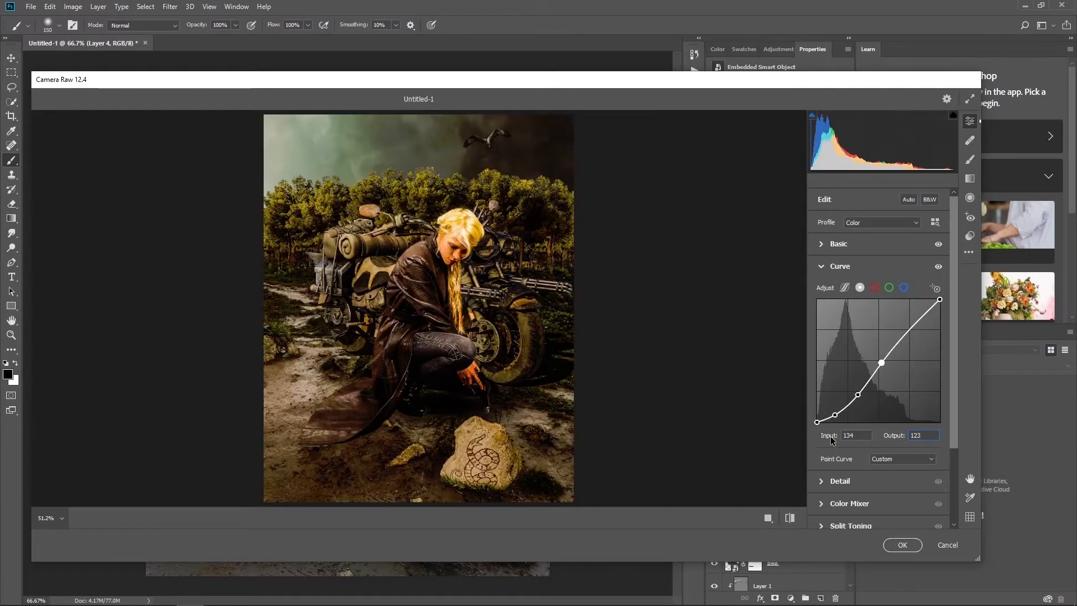
- Add a highlight point mapping 184 to 187 on the main curve and lower its white end point to output 253
left_click(906, 337)
double_click(924, 436)
type("187")
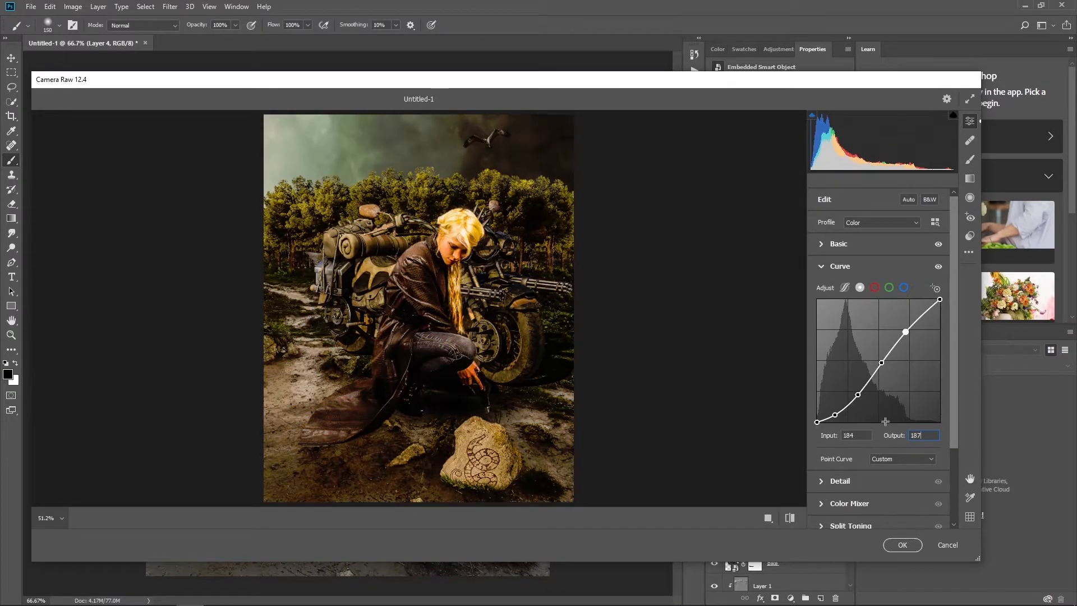
left_click(940, 299)
left_click_drag(940, 299, 940, 303)
double_click(925, 436)
type("253")
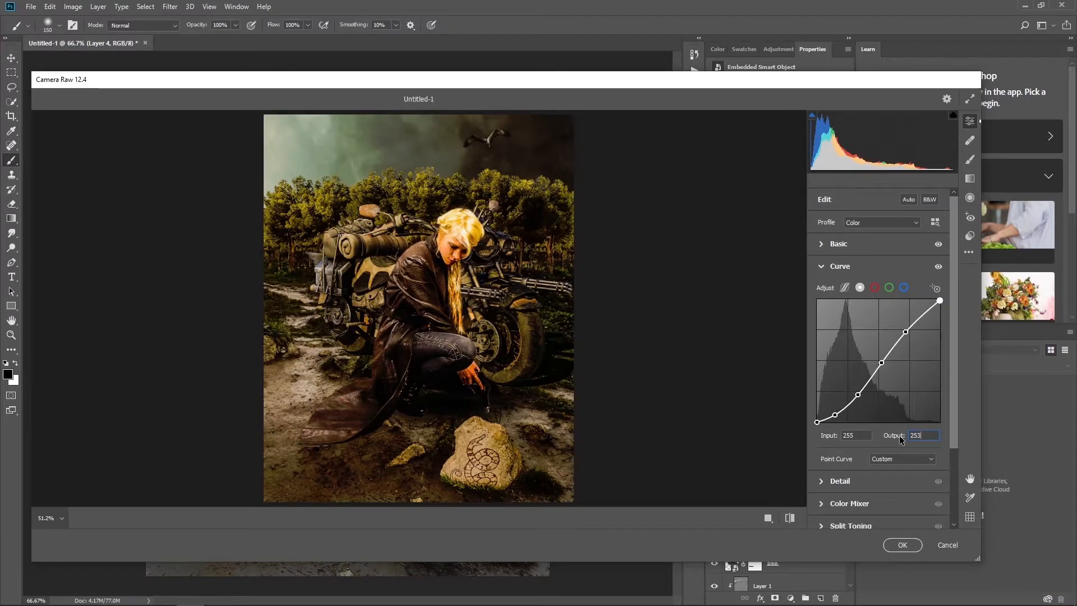
- Add a point to the red channel curve that maps input 65 to output 93
left_click(874, 288)
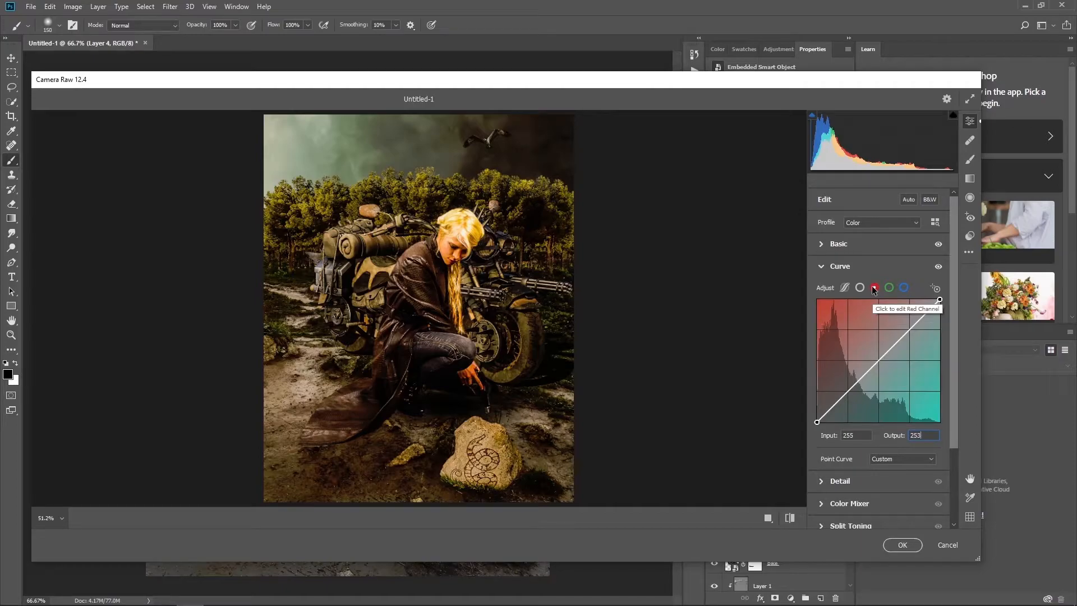
left_click_drag(878, 361, 870, 346)
left_click(859, 435)
type("65")
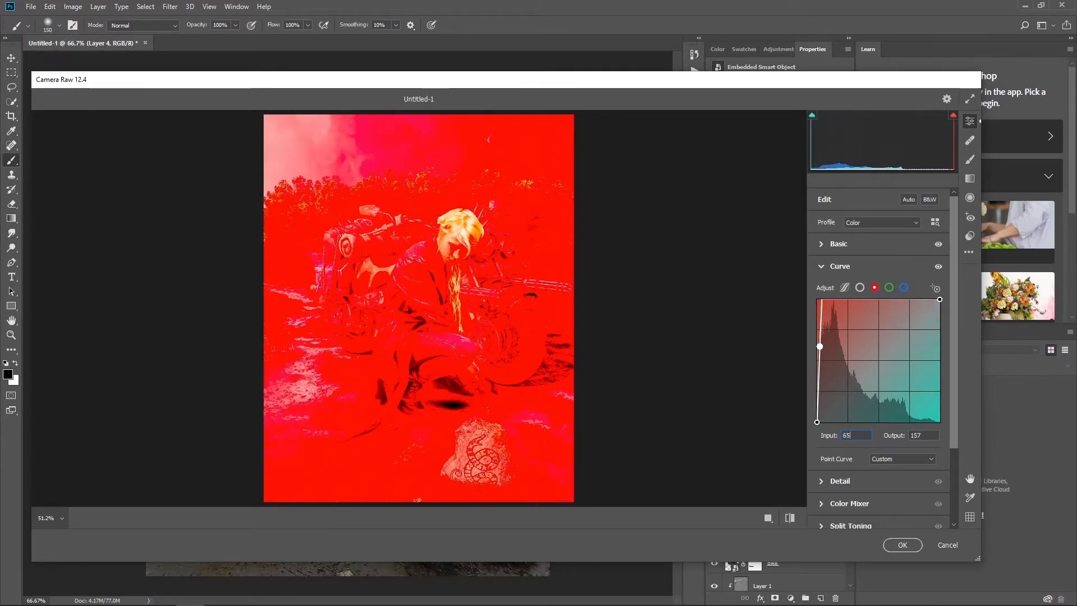
key("Tab")
type("93")
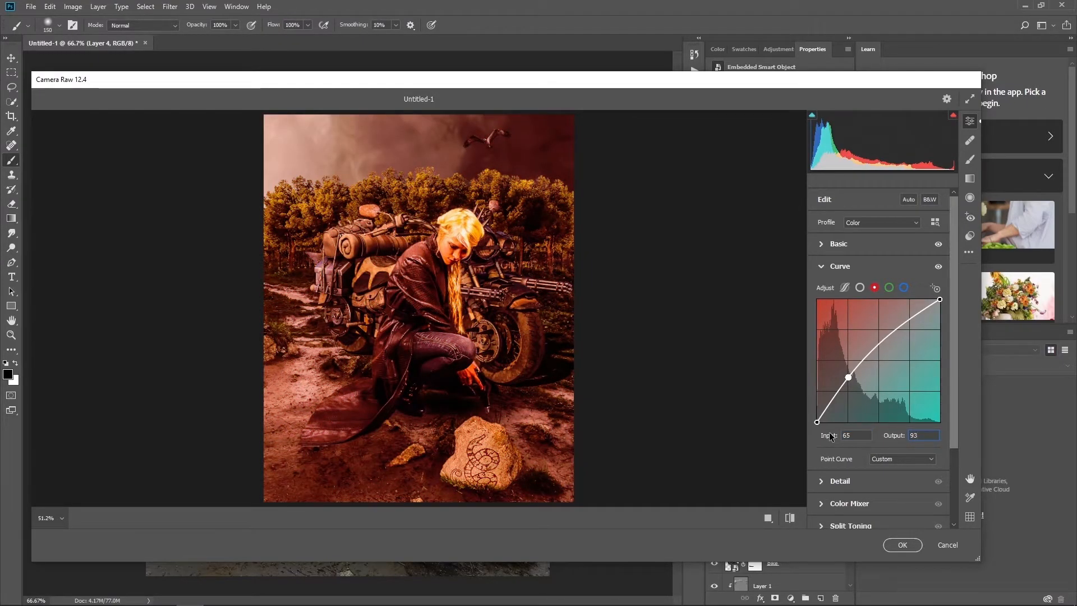
- Add a second red channel point mapping 139 to 164 and set the red white end point's output to 253
left_click(873, 354)
left_click(868, 435)
type("13")
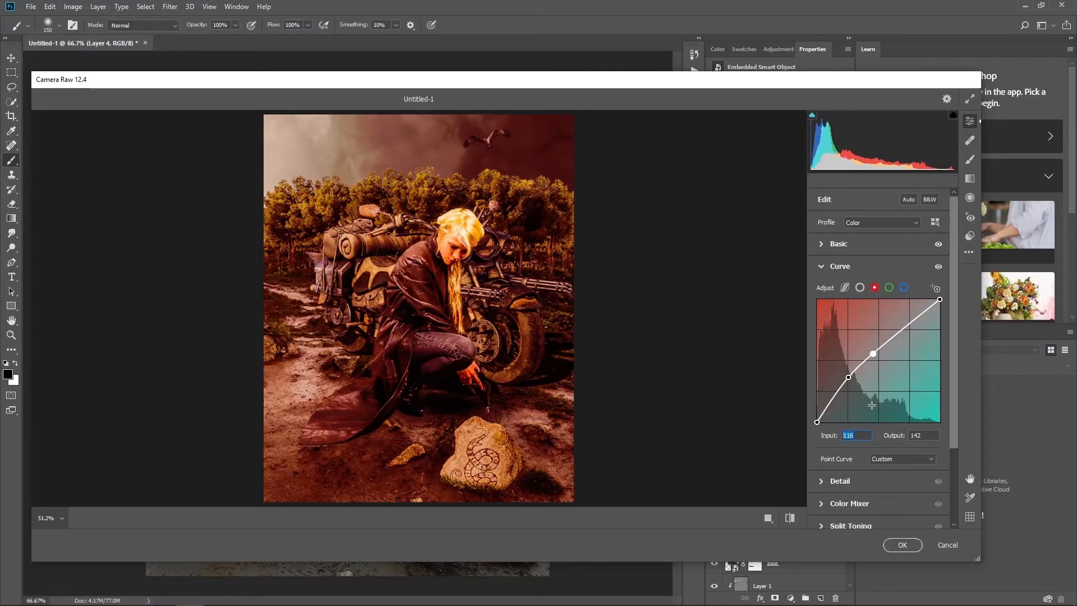
type("9")
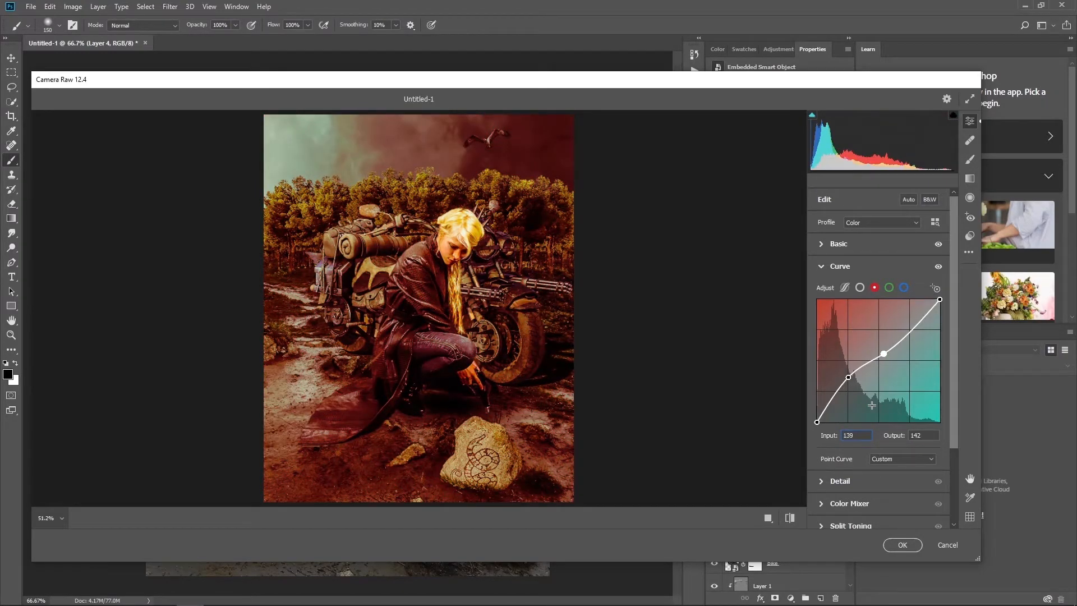
type("164")
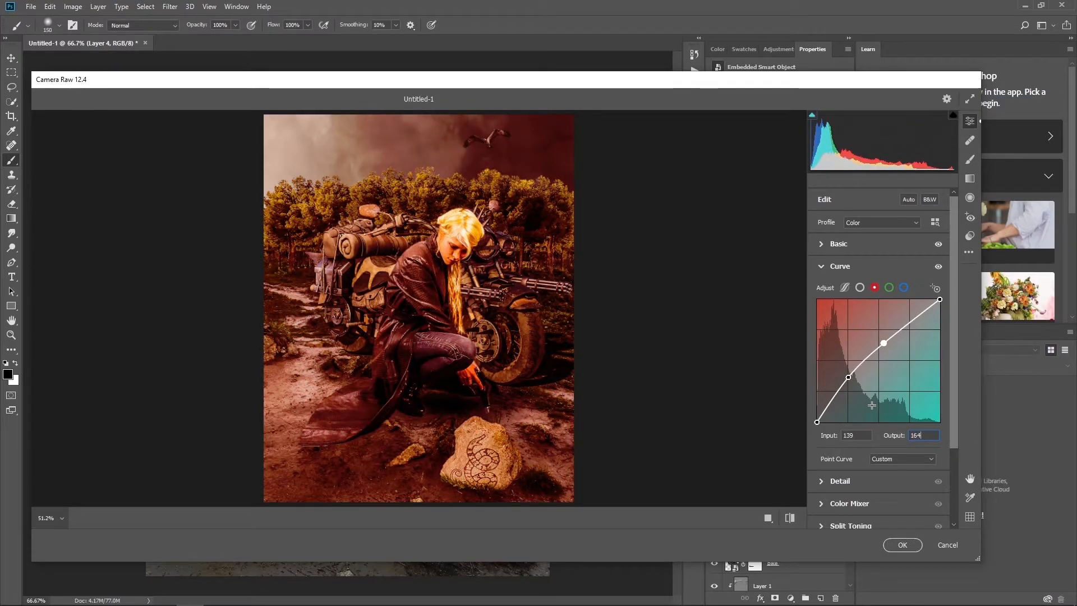
left_click(940, 298)
left_click(926, 437)
type("253")
- Add a point mapping 102 to 140 on the green channel curve and set its white end point's output to 253
left_click(890, 288)
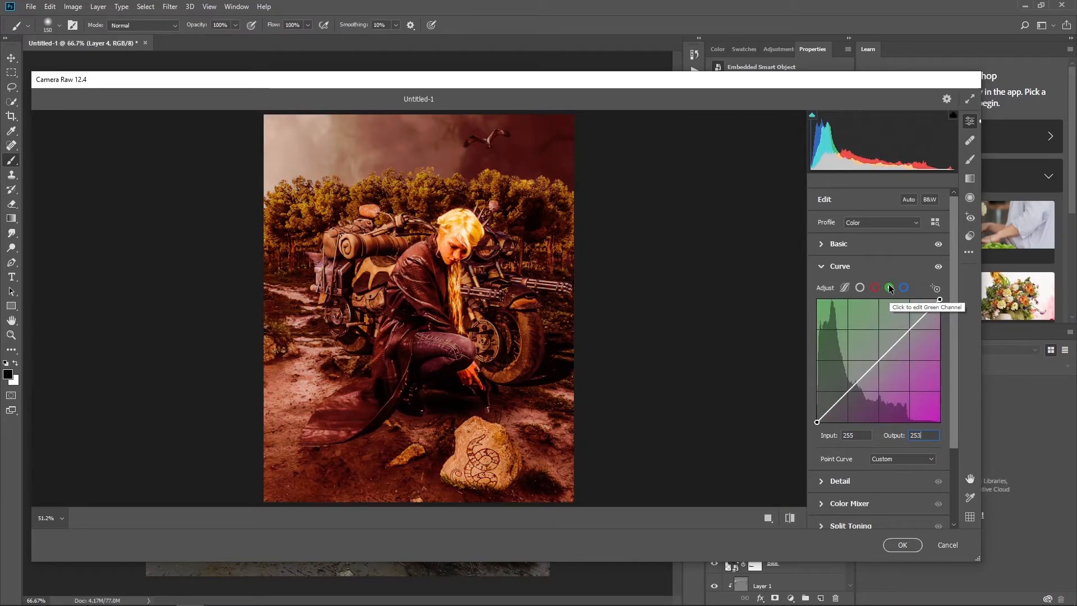
left_click(876, 363)
left_click(855, 435)
type("102")
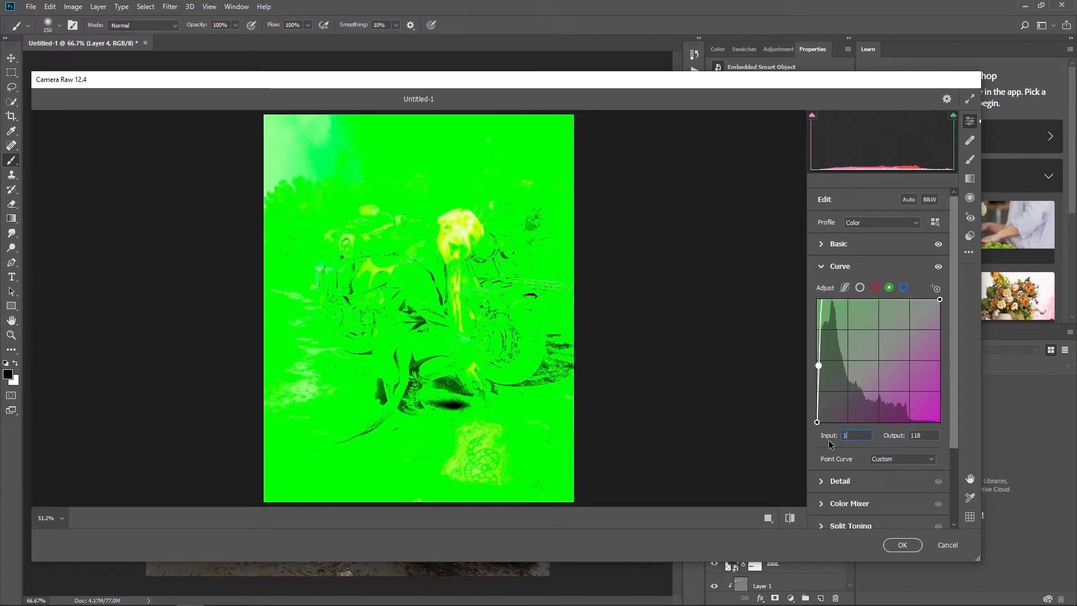
key("Tab")
type("140")
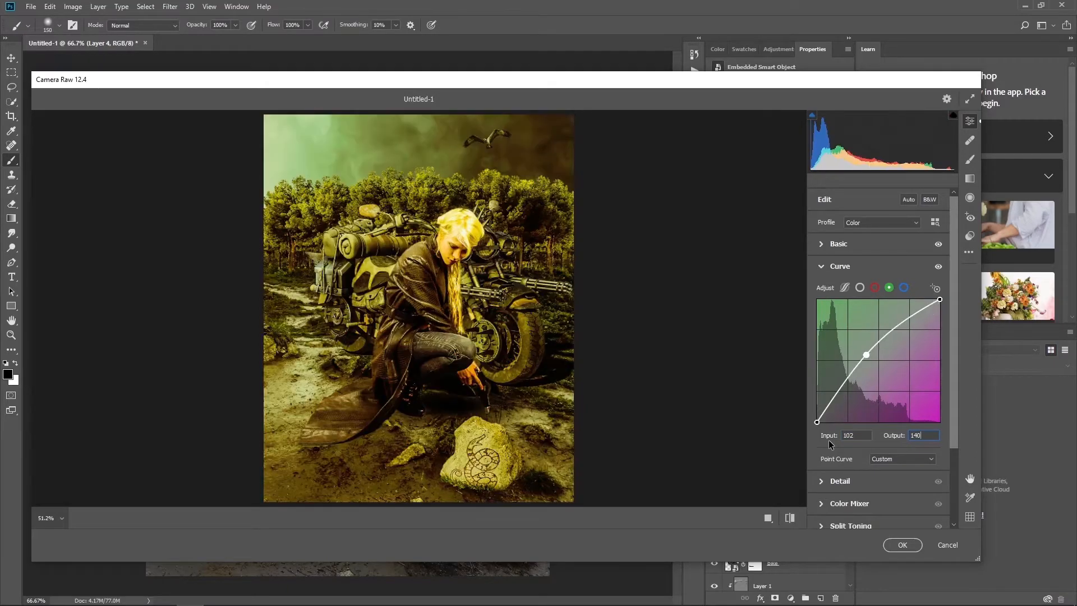
left_click(940, 300)
double_click(923, 435)
type("253")
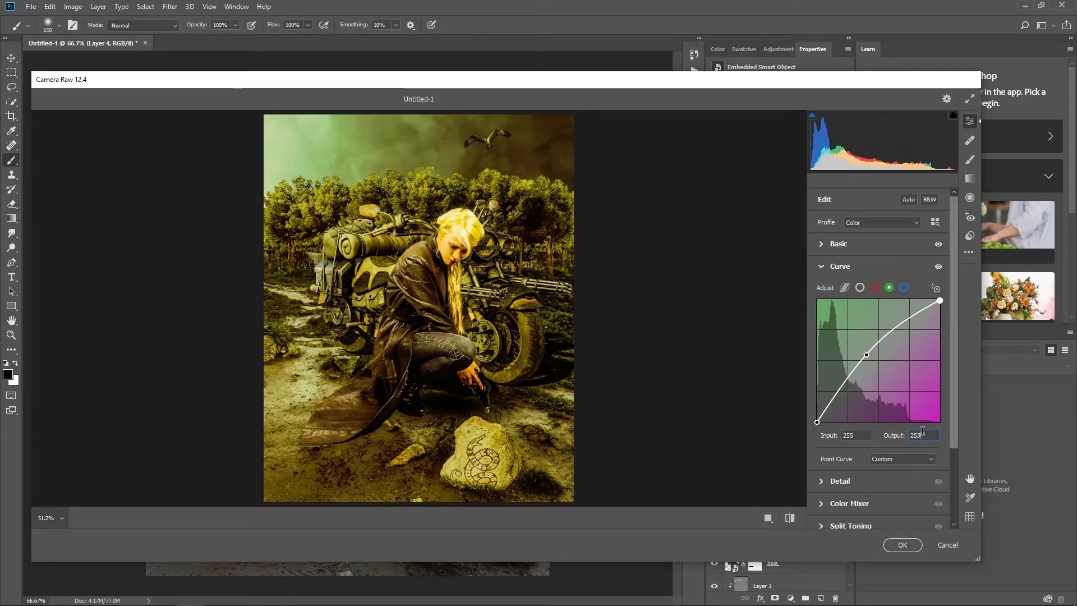
- Add a point mapping 95 to 123 on the blue channel curve and set its white end point's output to 253
left_click(904, 288)
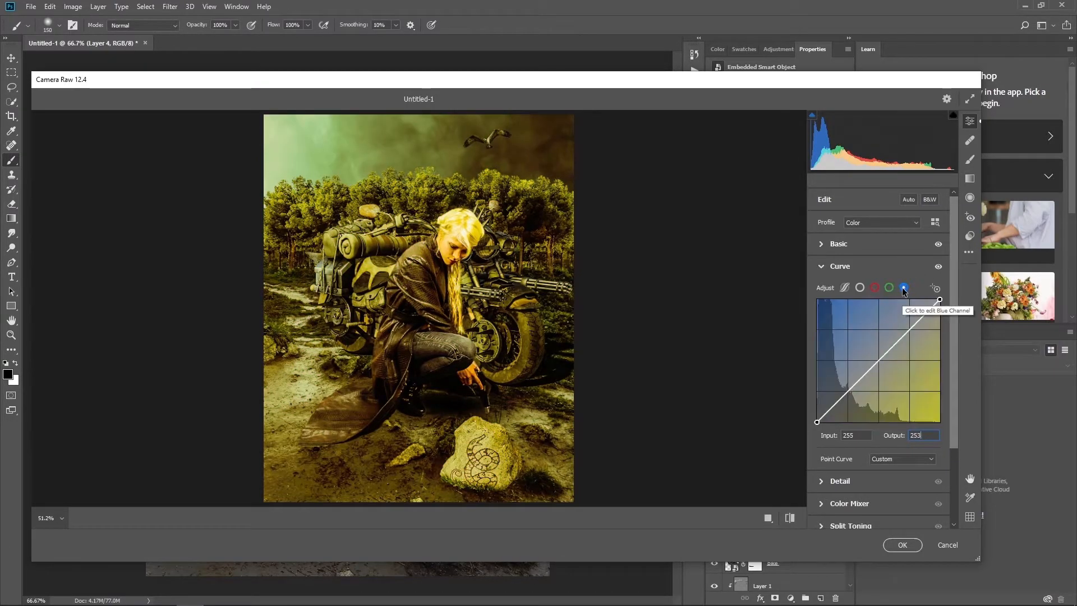
left_click_drag(875, 365, 874, 373)
left_click_drag(861, 437, 818, 437)
type("95")
key("Tab")
type("123")
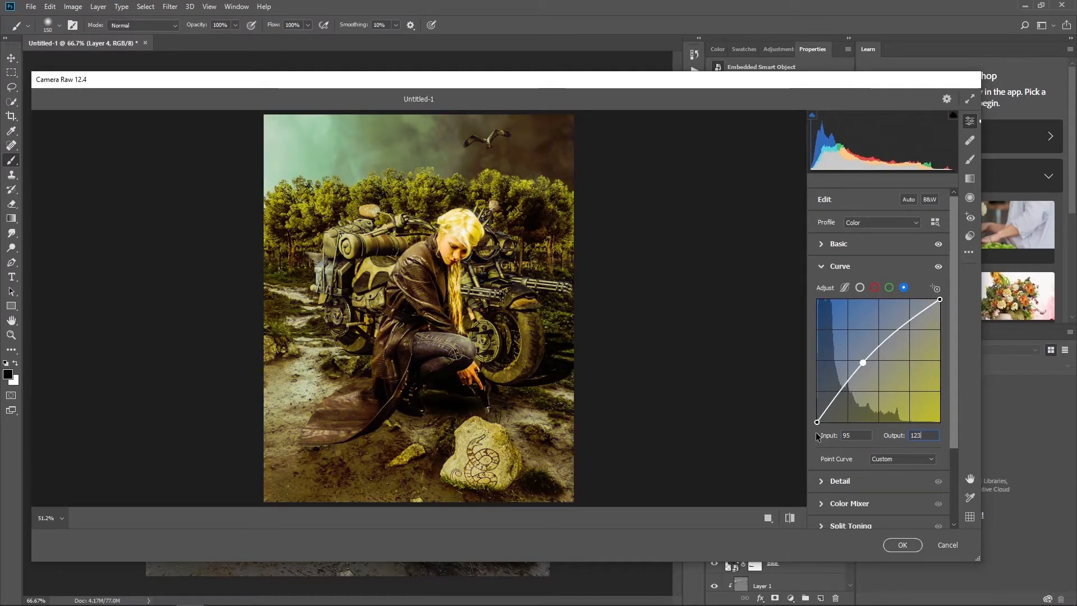
left_click_drag(941, 299, 941, 300)
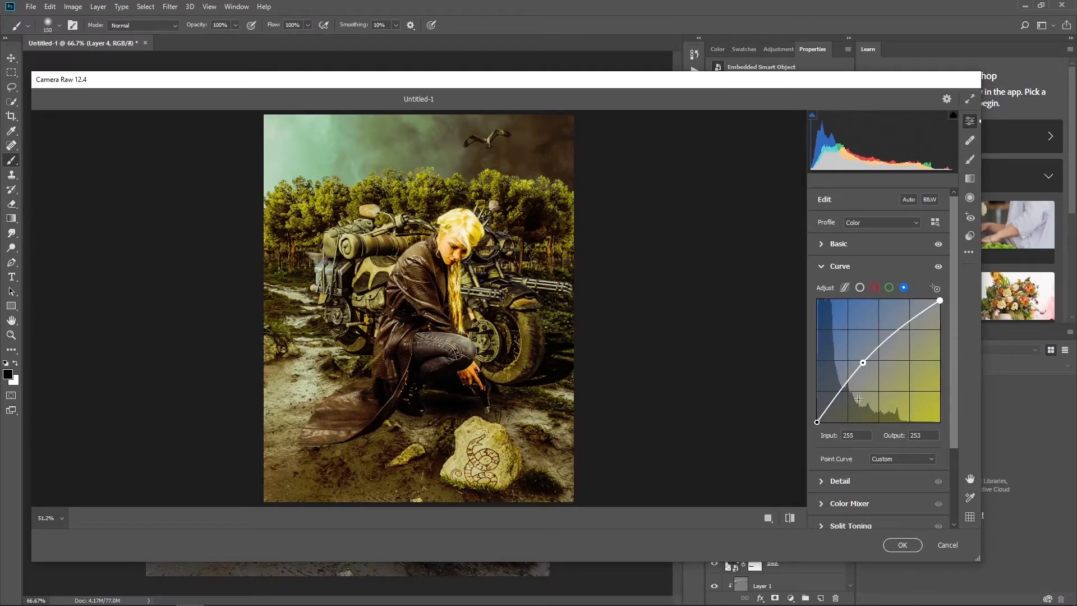
- Set the detail sharpening to 28 and the noise reduction to 100
left_click(840, 481)
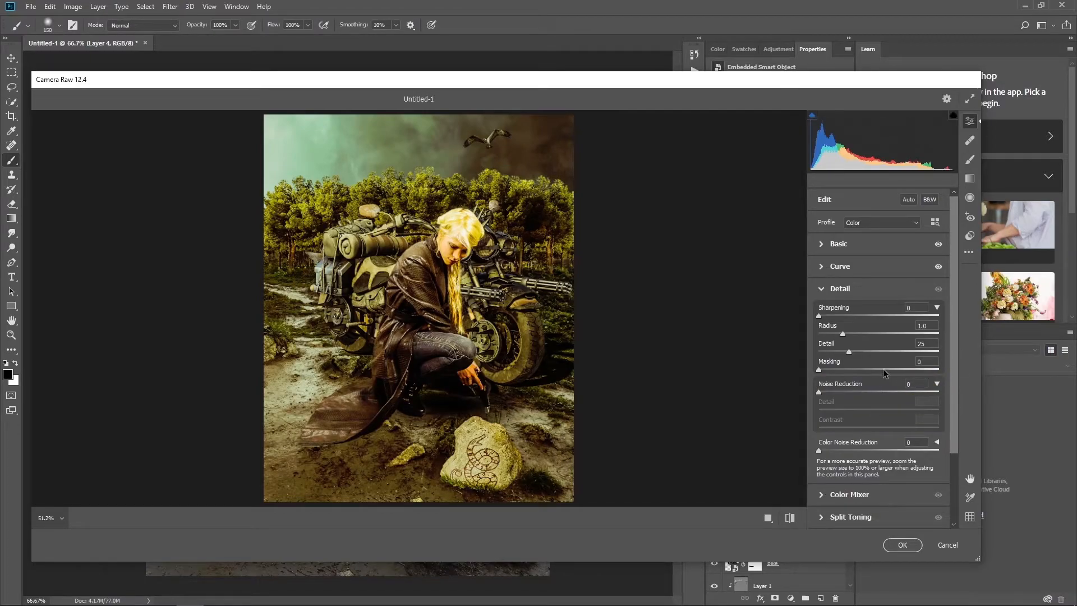
left_click(922, 307)
type("2")
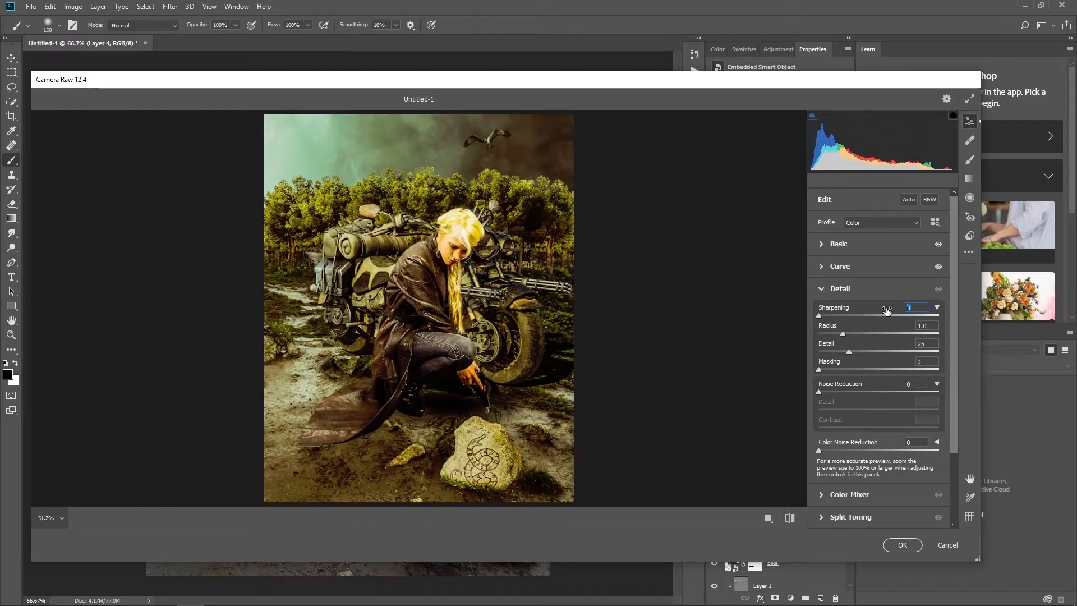
type("8")
key("Tab")
key("Tab")
key("Tab")
type("100")
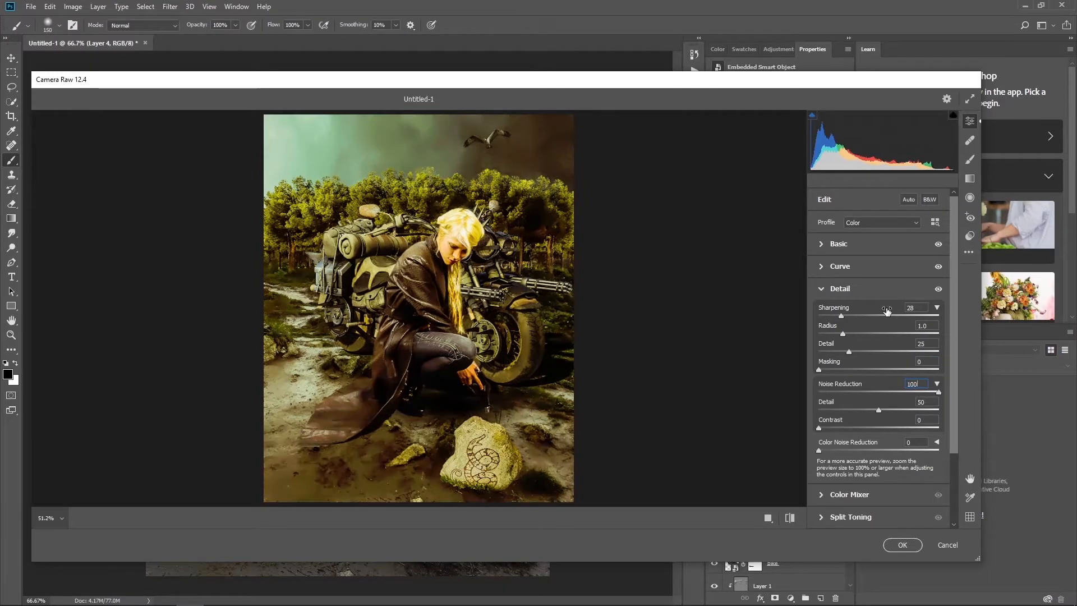
key("Tab")
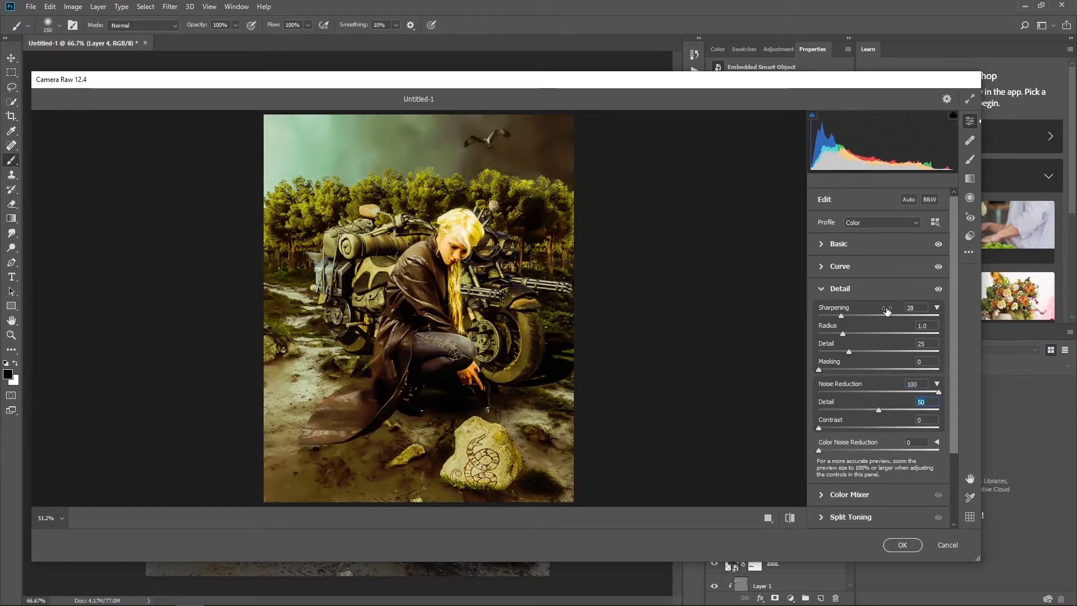
- In the Color Mixer, set the reds to hue +19, saturation -44 and luminance -42
scroll(841, 393, "down", 2)
left_click(821, 414)
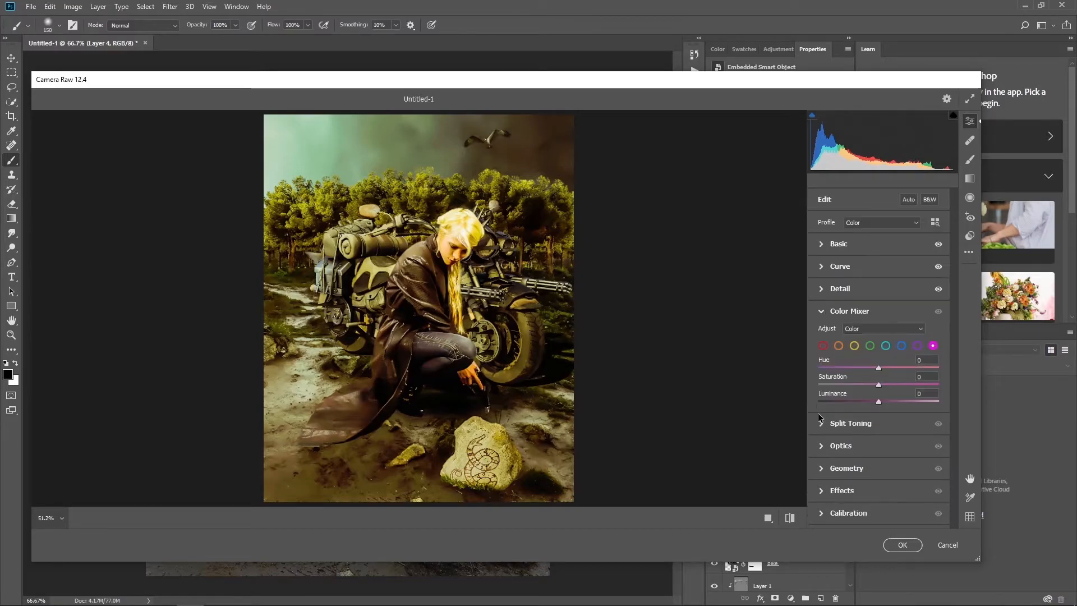
left_click(823, 346)
type("19")
key("Tab")
type("-44")
key("Tab")
type("-42")
- Set the Color Mixer oranges to hue +11, saturation -86 and luminance +19
left_click(839, 346)
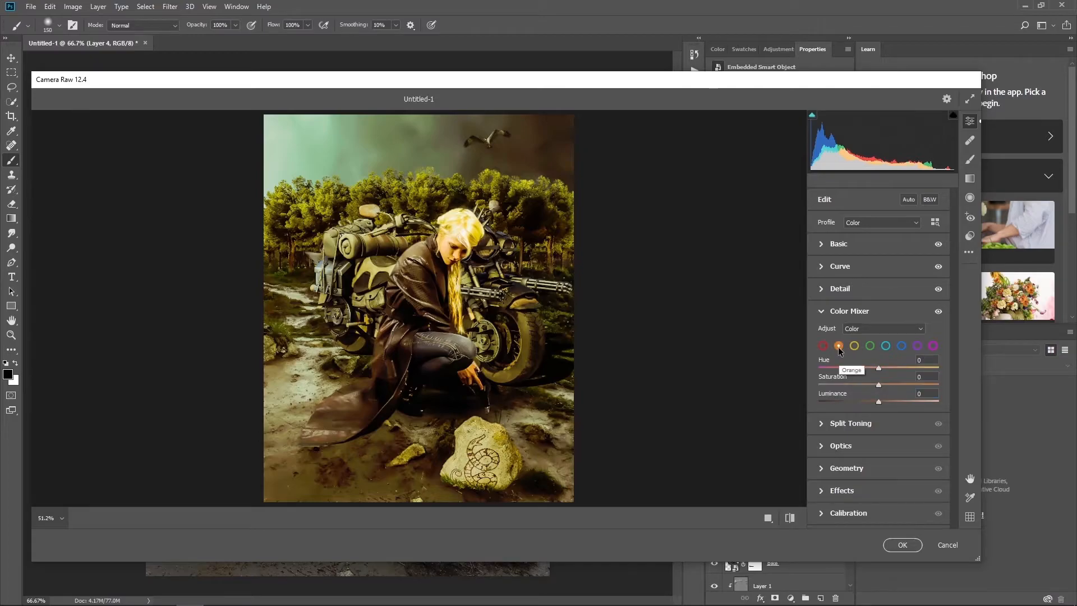
left_click(911, 361)
type("11")
key("Tab")
type("-86")
key("Tab")
type("19")
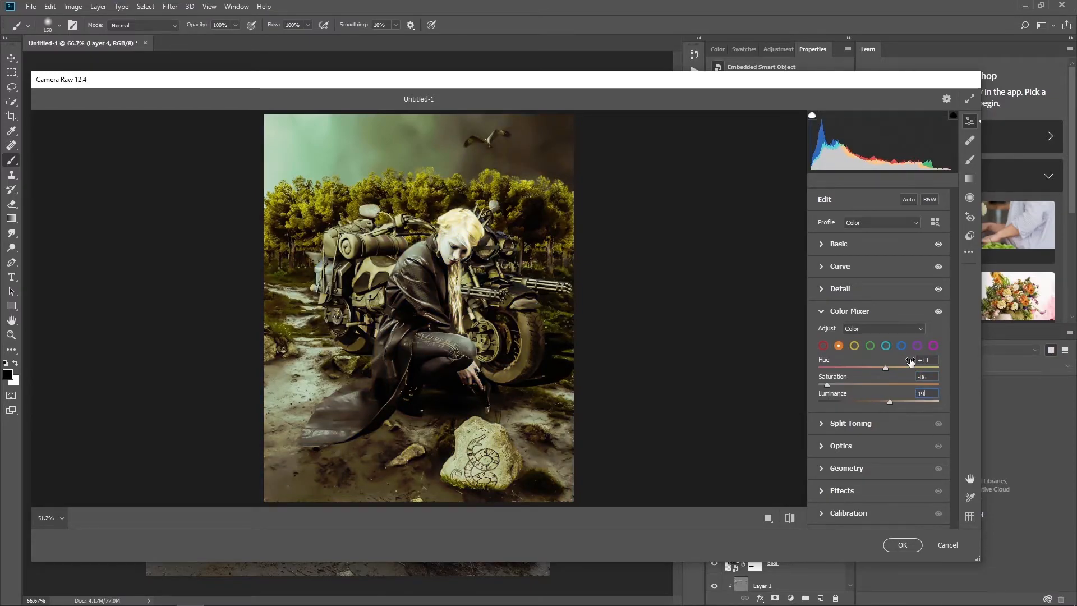
- Set the Color Mixer yellows to hue -57, saturation -76 and luminance -5
left_click(854, 346)
left_click(926, 360)
type("-57")
key("Tab")
type("-76")
key("Tab")
type("-5")
- Set the Color Mixer greens to hue +100, saturation -48 and luminance -45
left_click(870, 345)
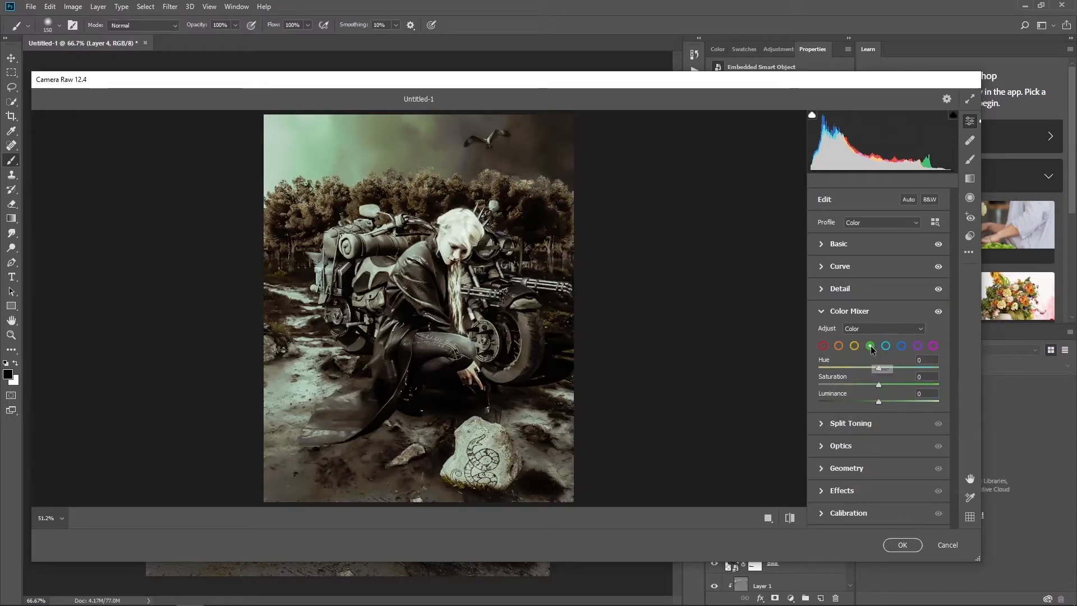
left_click(927, 360)
type("100")
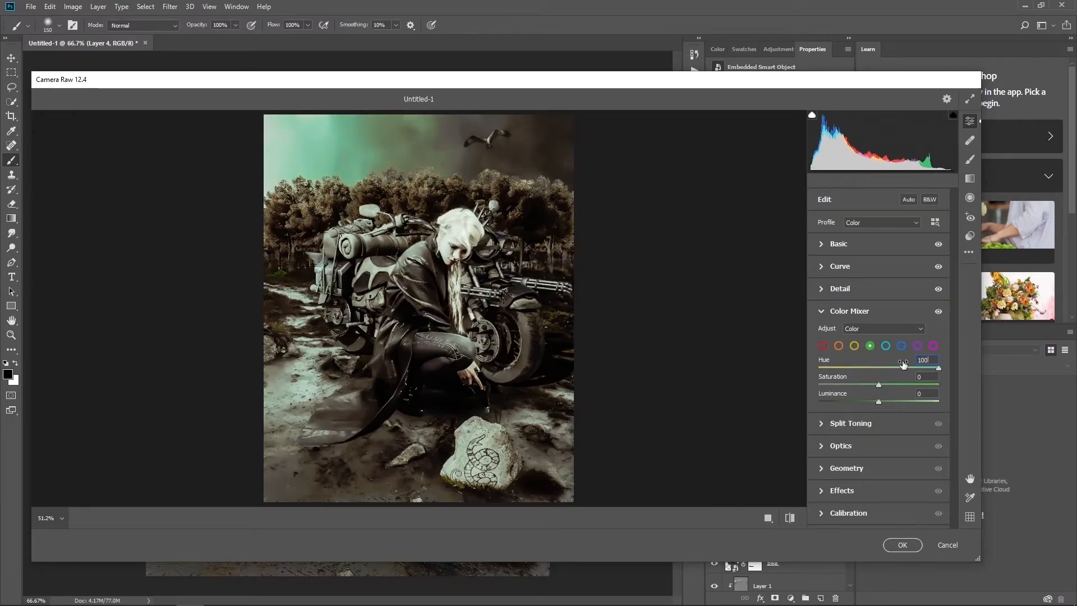
key("Tab")
type("-48")
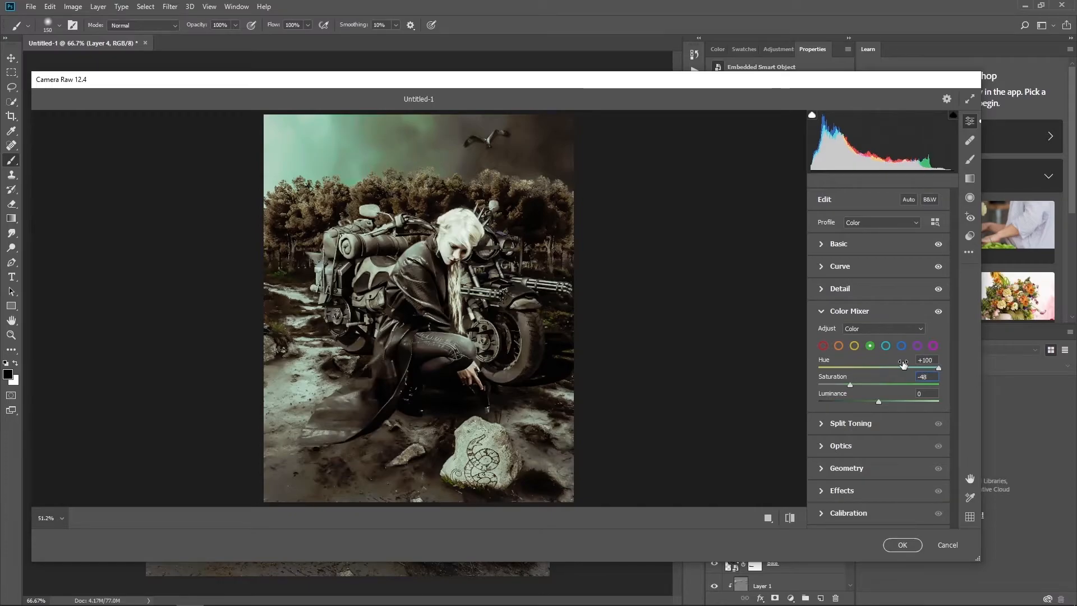
type("-45")
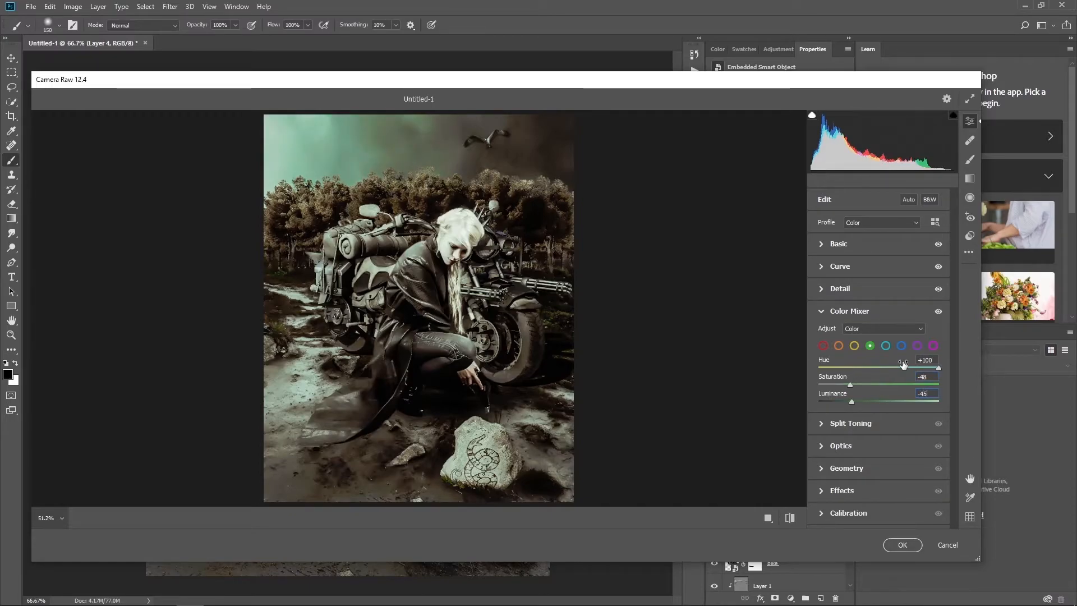
- Set the Color Mixer aquas to hue +26, saturation -3 and luminance -18
left_click(886, 345)
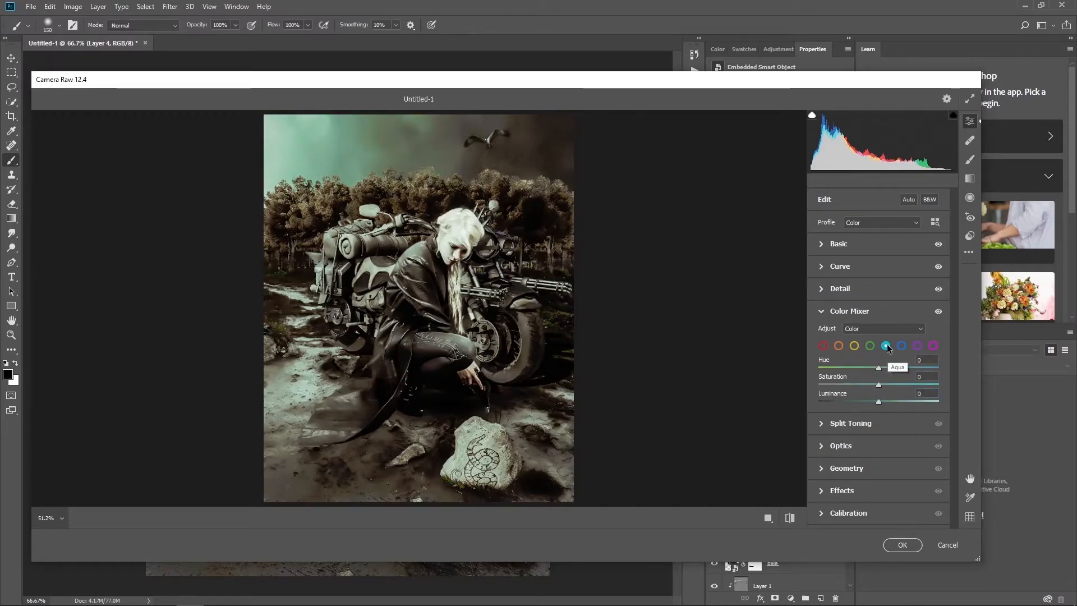
left_click(910, 363)
type("26")
key("Tab")
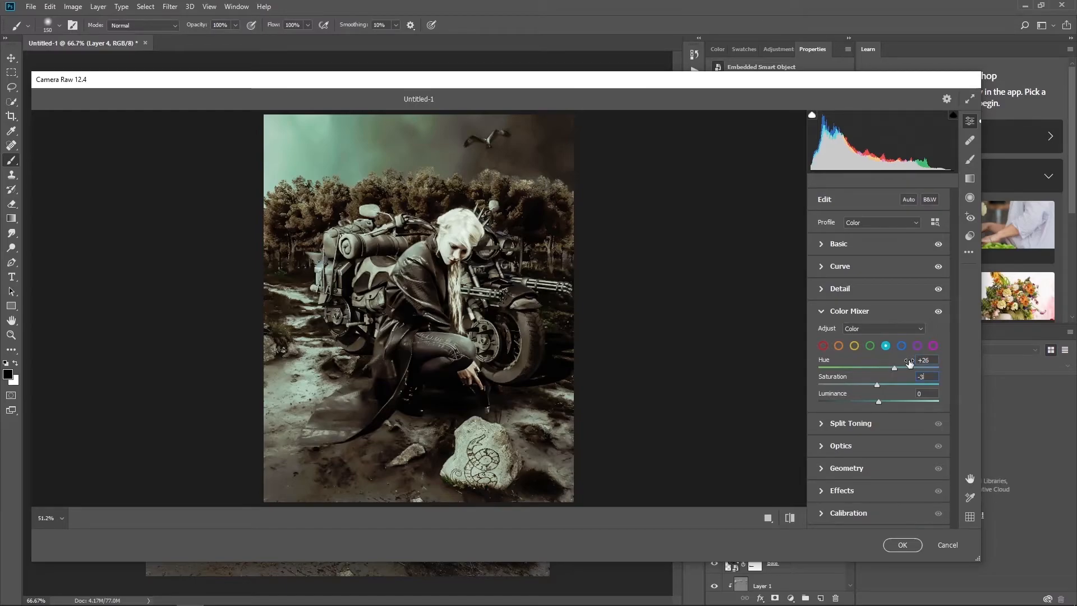
type("-18")
- Set the Color Mixer blues to hue +32 and saturation -36
left_click(904, 345)
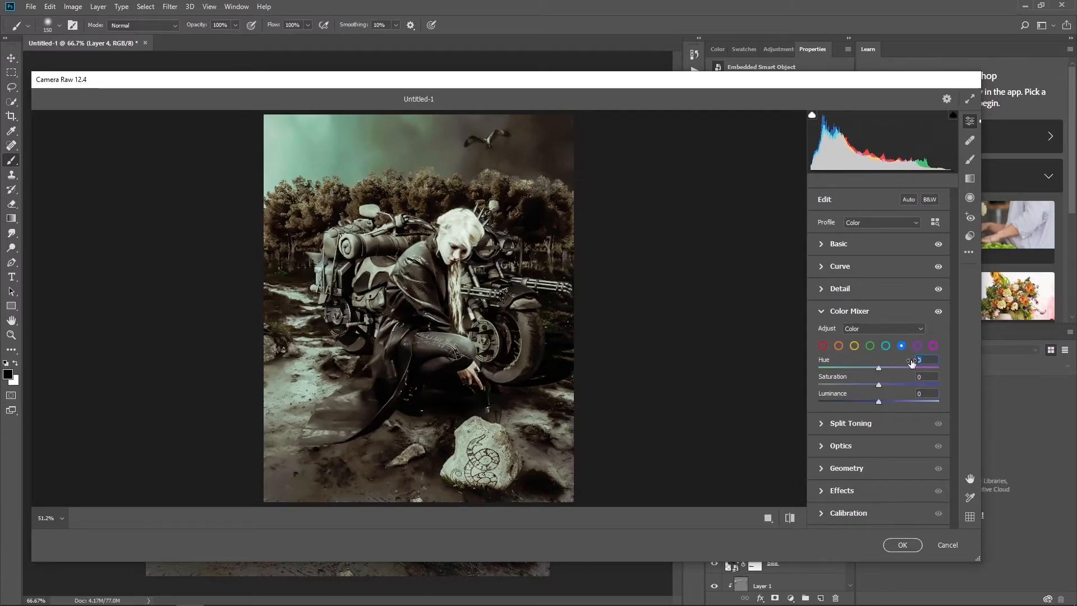
type("2")
key("Tab")
type("-36")
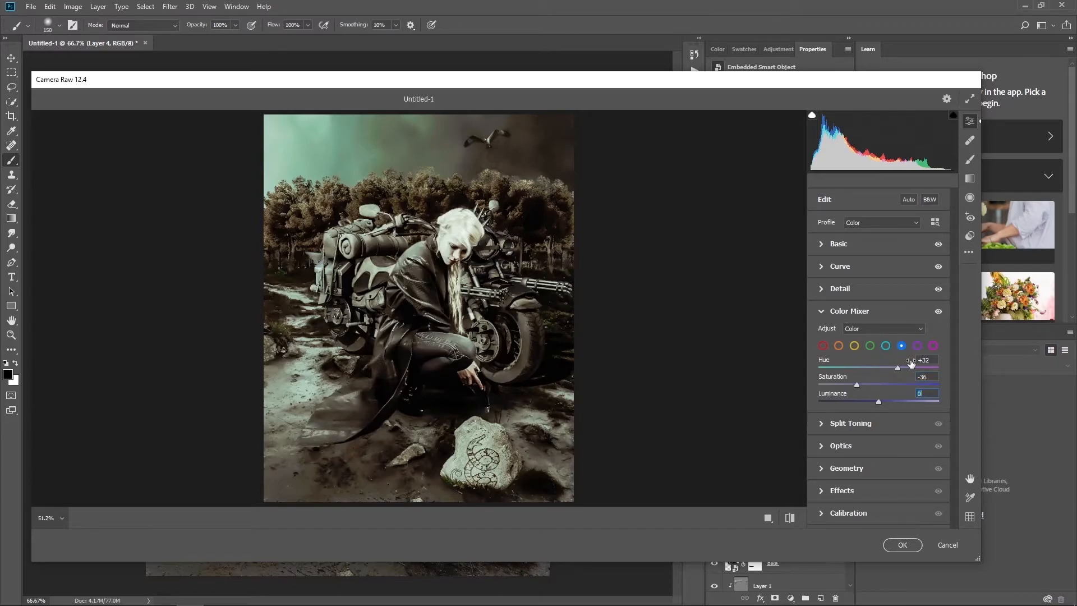
- Set the Color Mixer purples to hue -2
left_click(918, 347)
left_click(920, 359)
type("-2")
key("Tab")
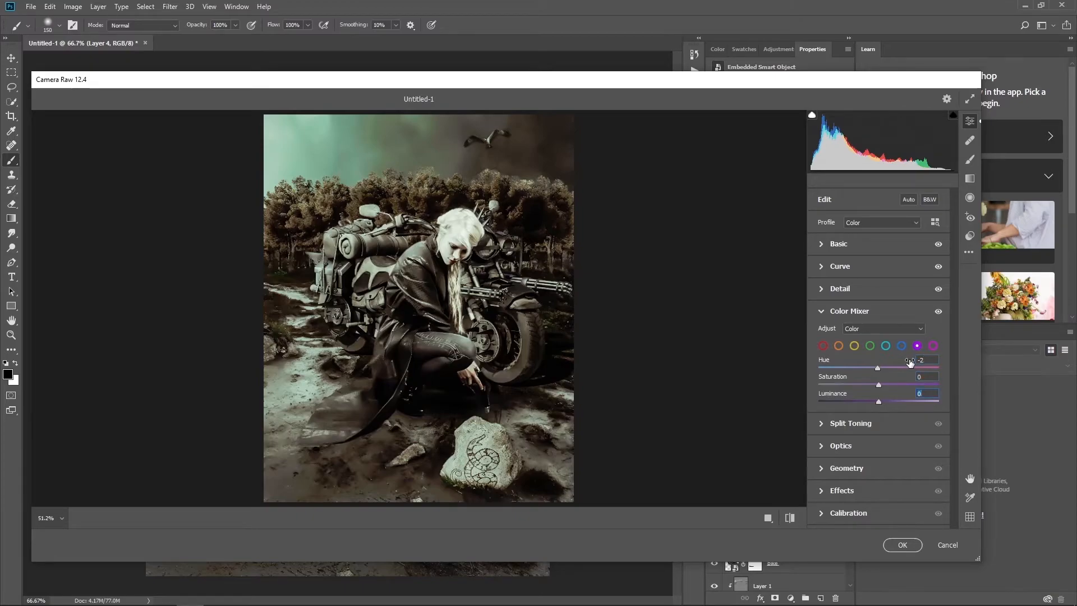
left_click(933, 346)
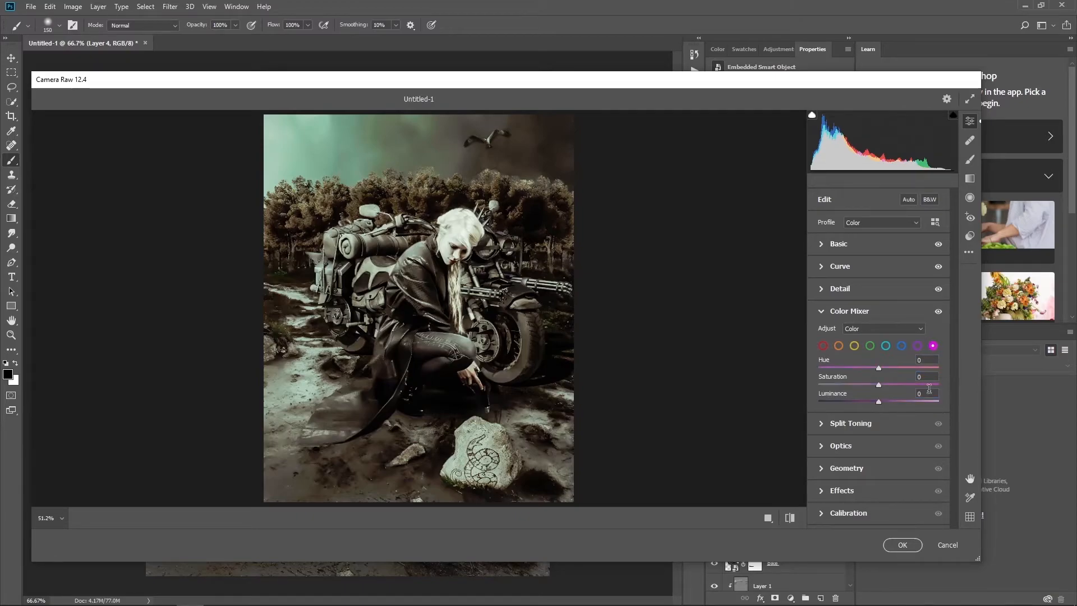
- Split-tone the highlights with hue 219 and saturation 3, and set the split toning balance to 100
left_click(824, 425)
left_click(904, 366)
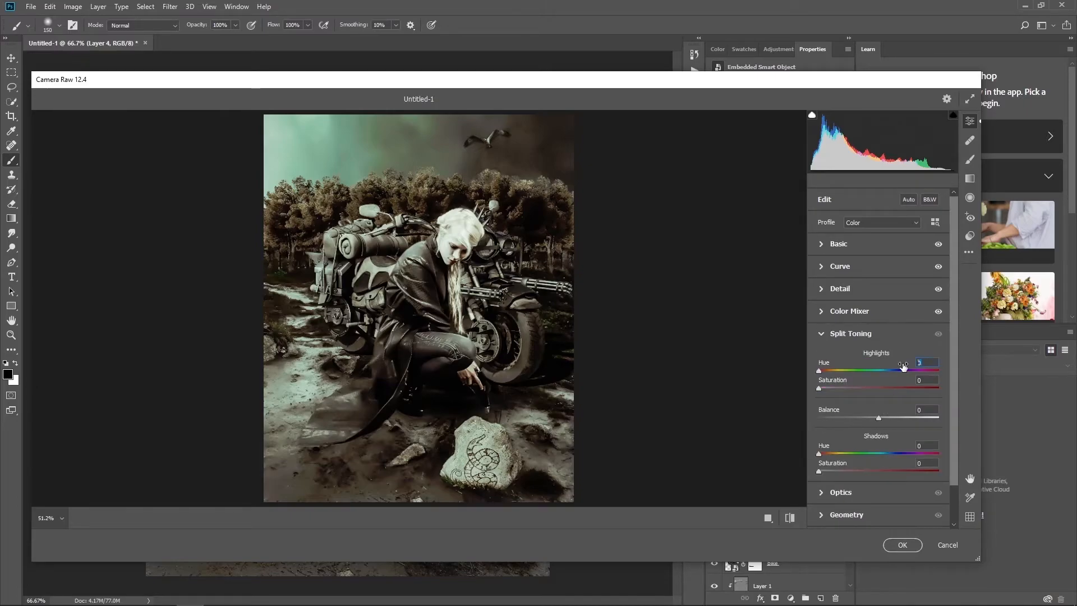
type("219")
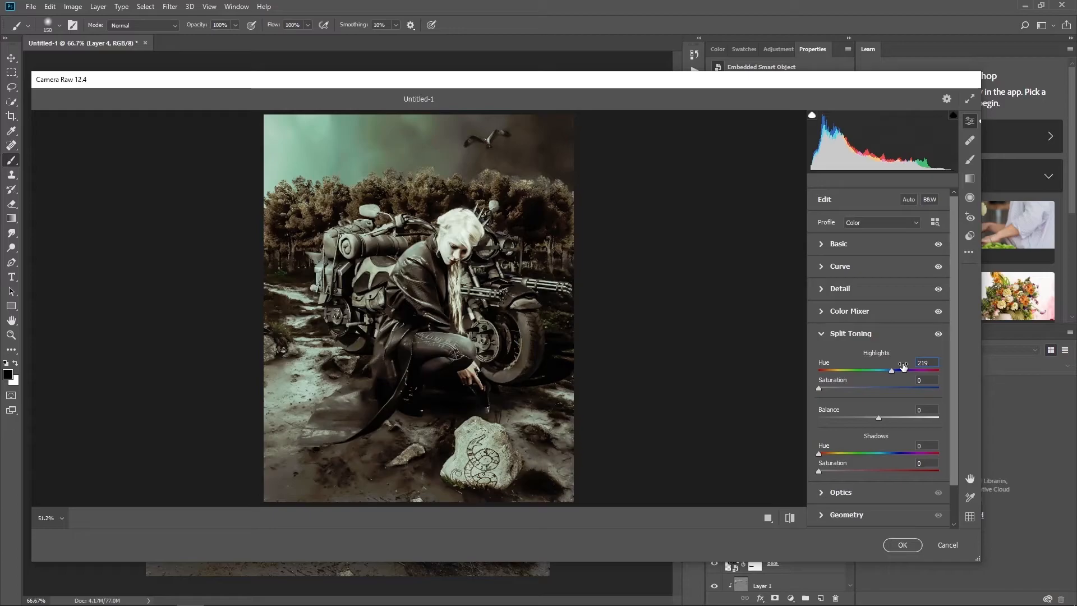
key("Tab")
type("100")
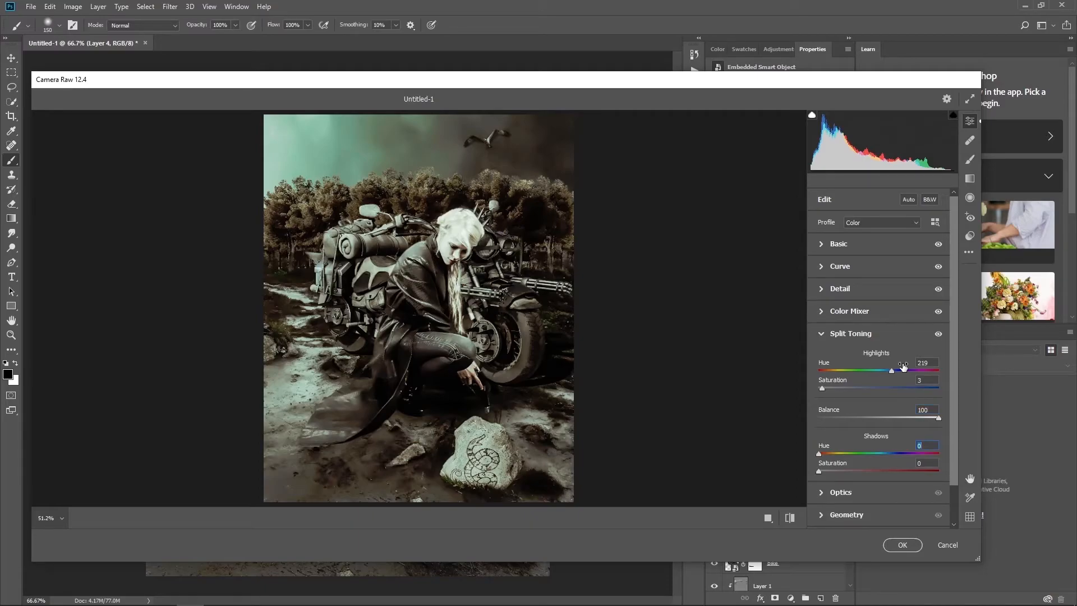
- Split-tone the shadows with hue 242 and saturation 57
type("242")
key("Tab")
type("57")
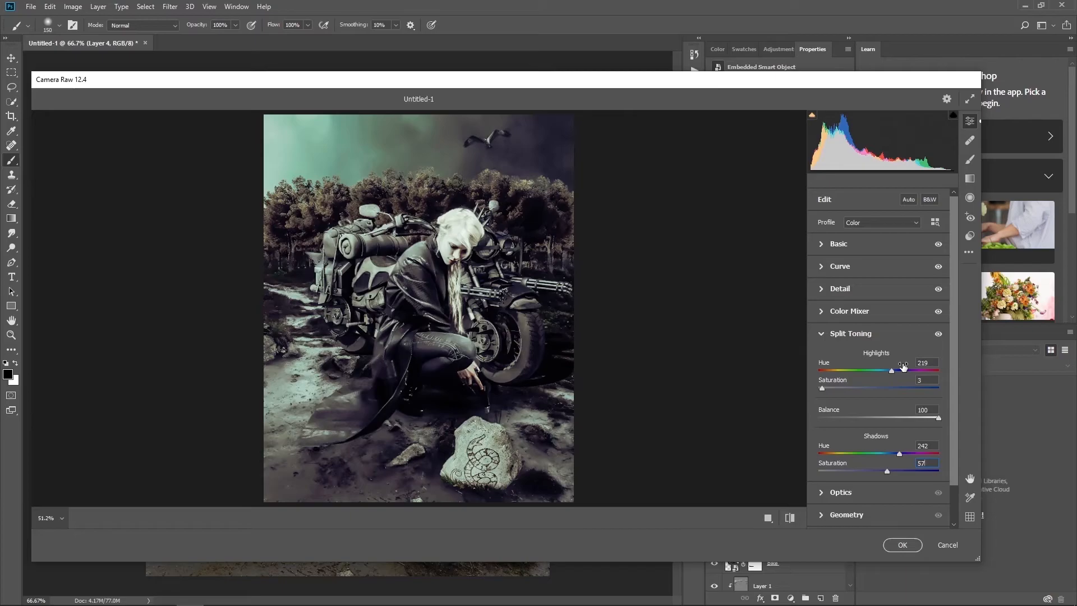
- Darken the image edges with an effects vignetting value of -19
scroll(851, 482, "down", 2)
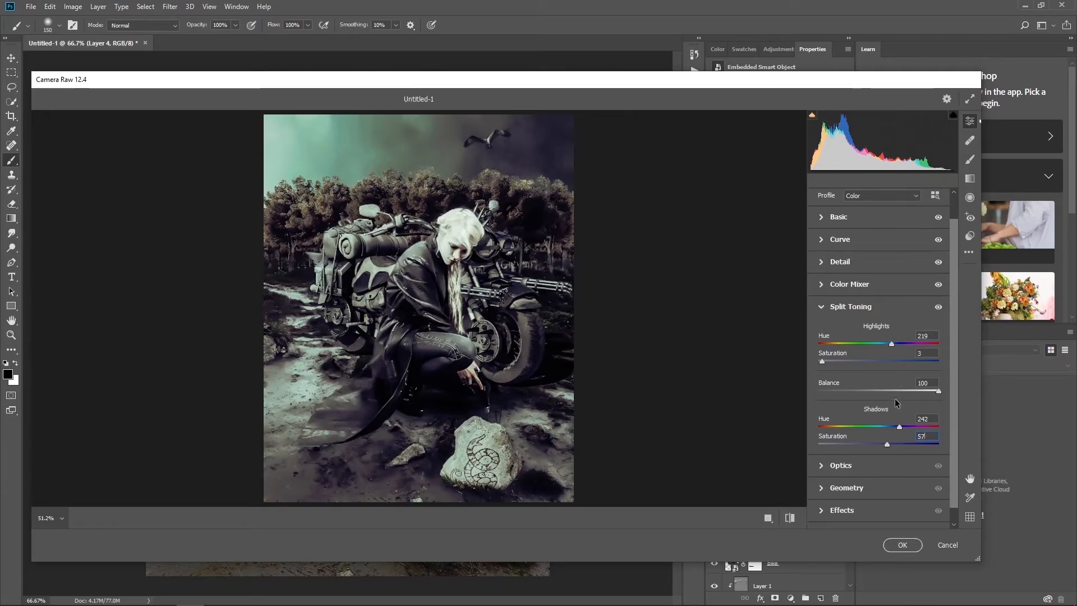
left_click(844, 494)
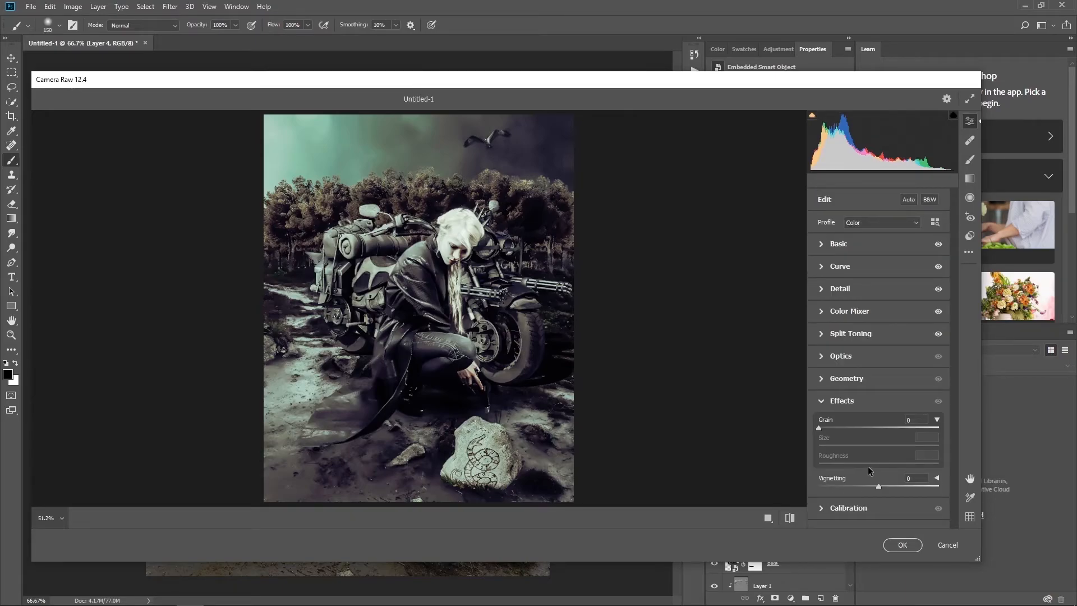
left_click_drag(912, 478, 901, 481)
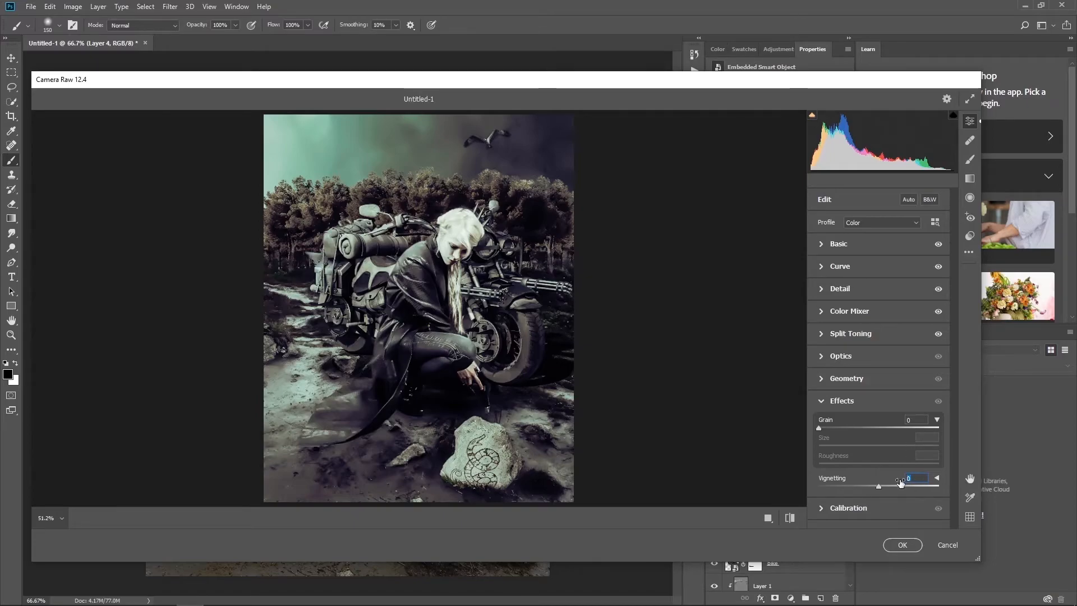
type("-19")
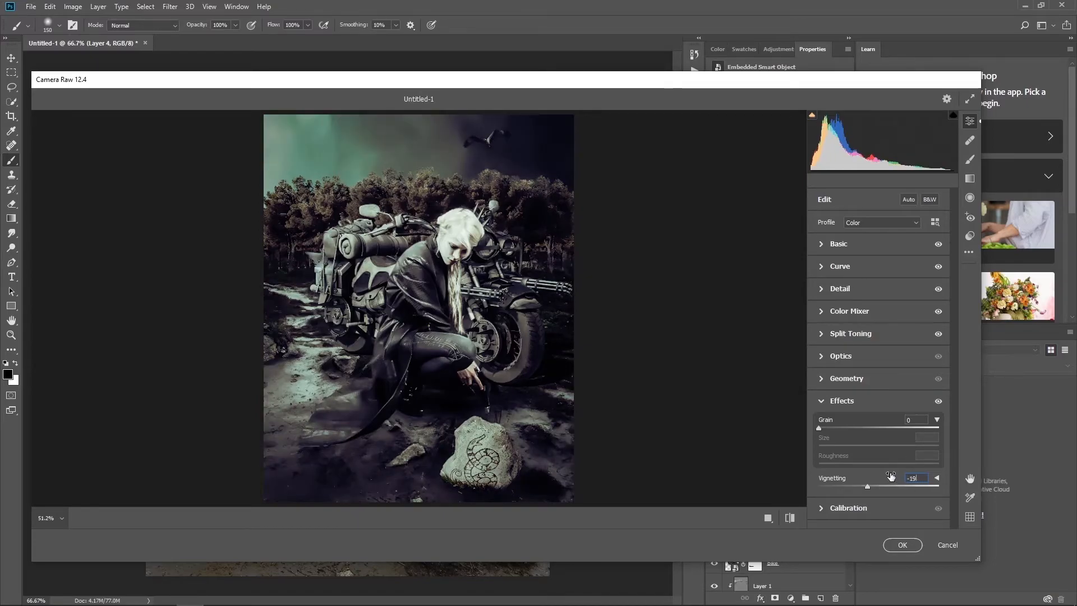
- In the colour calibration, set the shadows tint to -7 and the red primary to hue -12, saturation -8
left_click(822, 509)
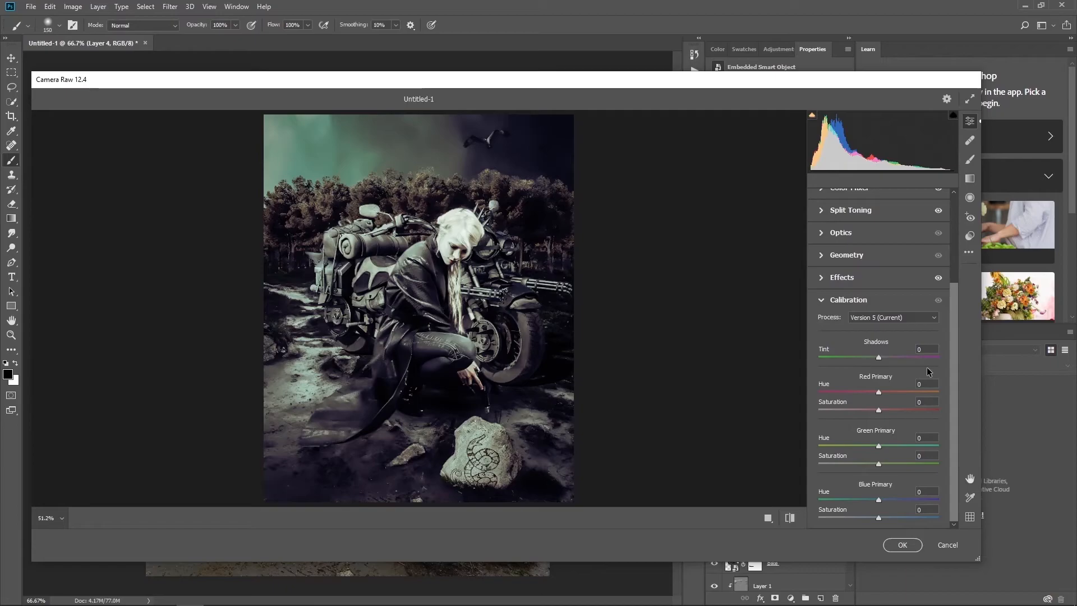
left_click(925, 349)
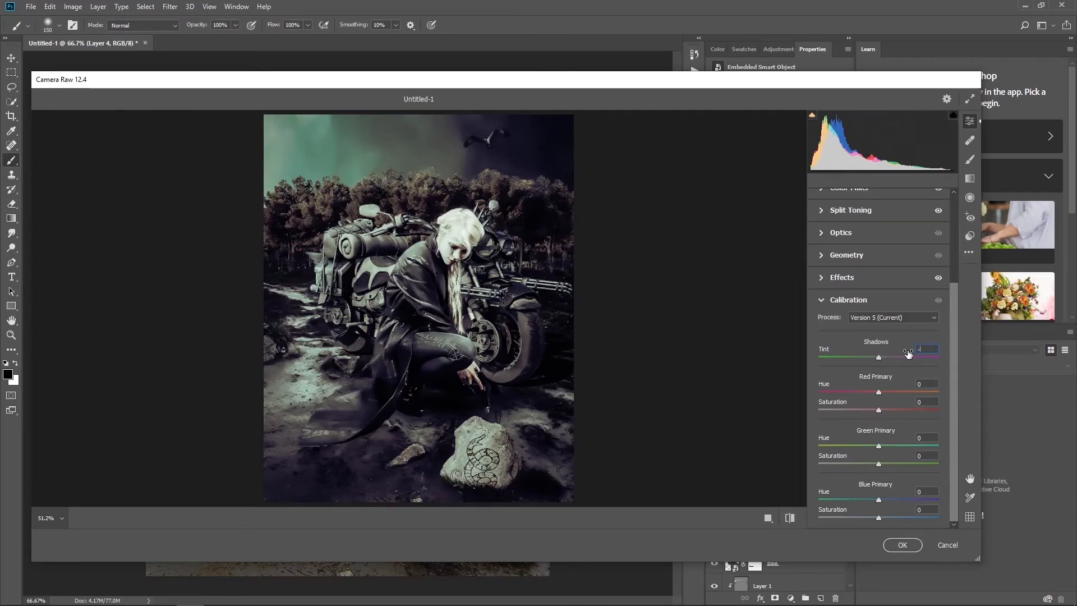
key("Tab")
type("-12")
key("Tab")
type("-8")
- Calibrate the green primary to hue +79, saturation +40 and the blue primary to hue -91, saturation -87, and apply the Camera Raw filter
key("Tab")
type("7940-91-87")
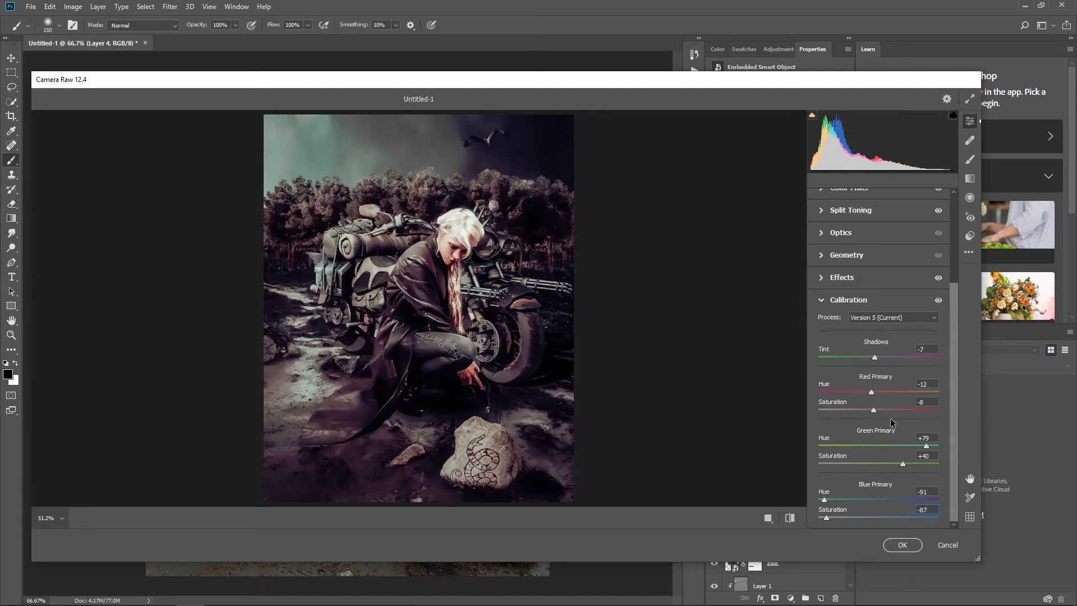
left_click(908, 547)
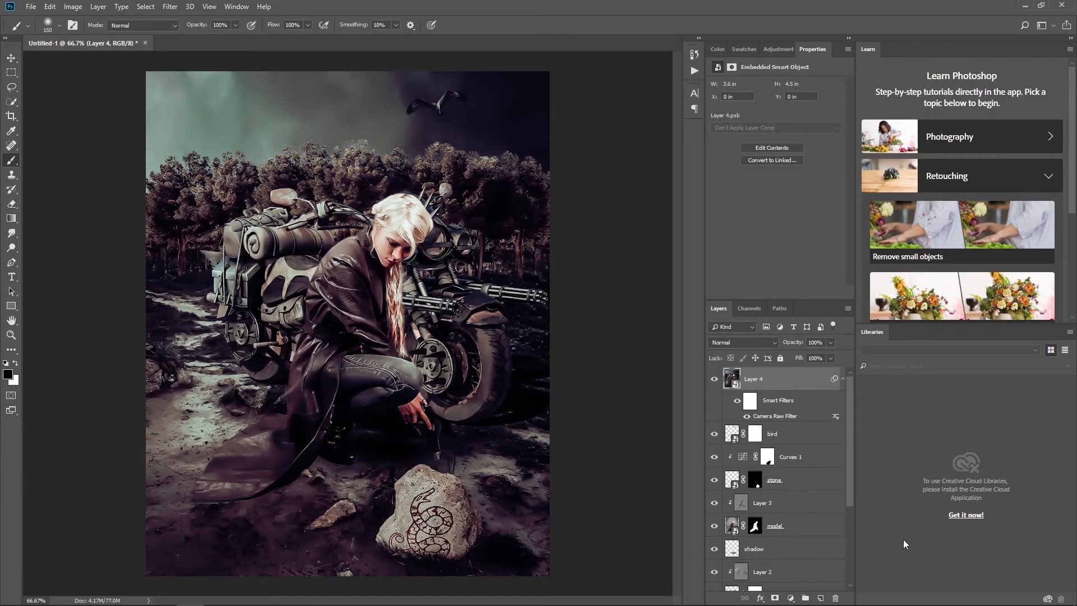
- Add a gradient map adjustment layer above the graded composite and load the Red, Blue, Yellow preset
left_click(791, 598)
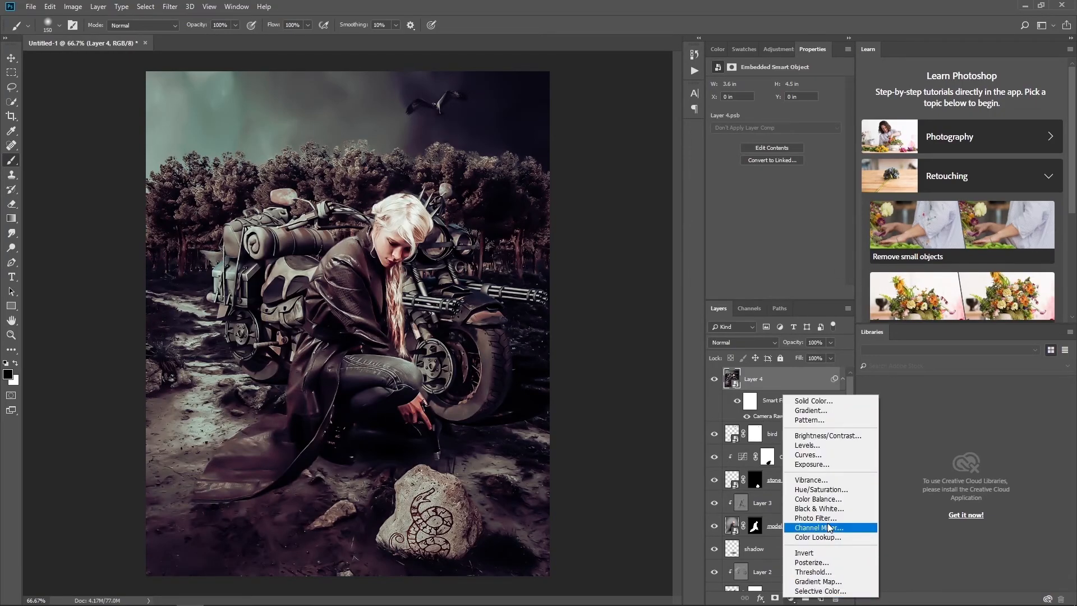
left_click(831, 581)
left_click(758, 90)
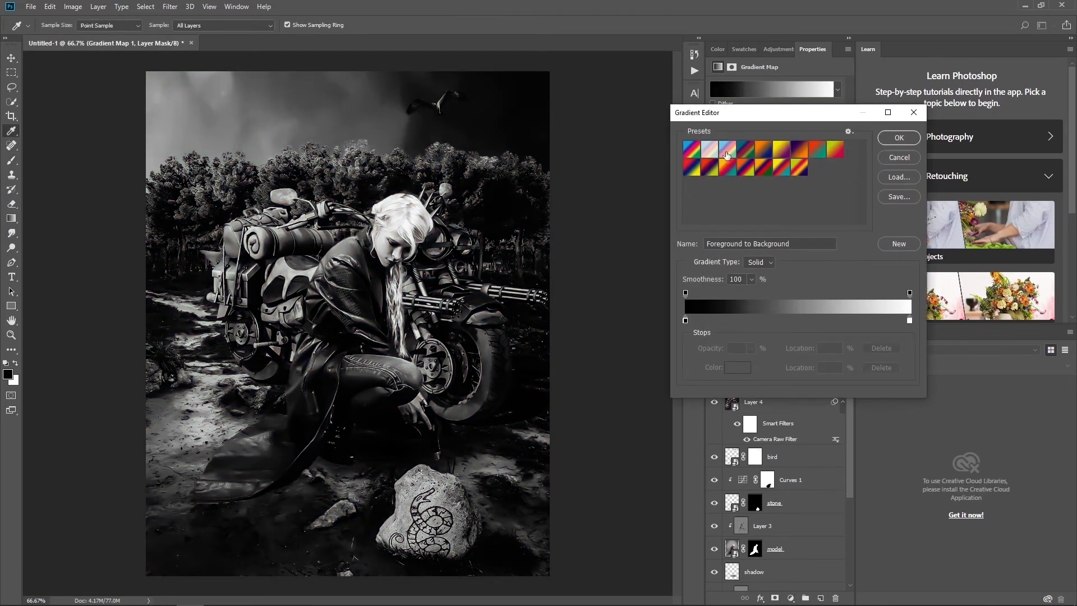
left_click(692, 167)
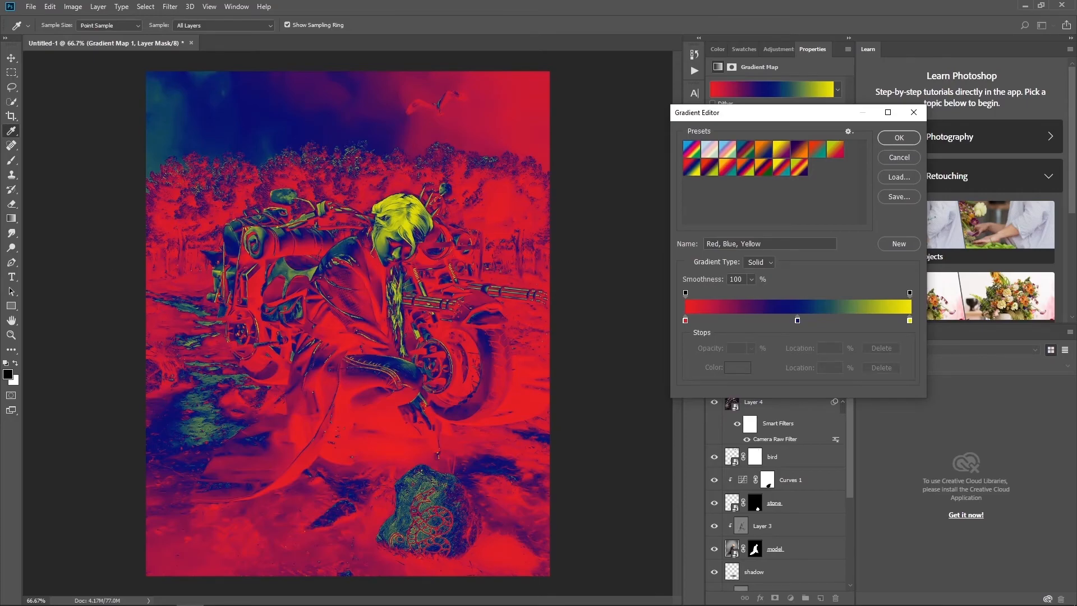
- Set the colour of the gradient's starting stop to the deep blue 0a00b2
left_click(685, 321)
left_click(685, 322)
left_click(730, 369)
type("0a00b2")
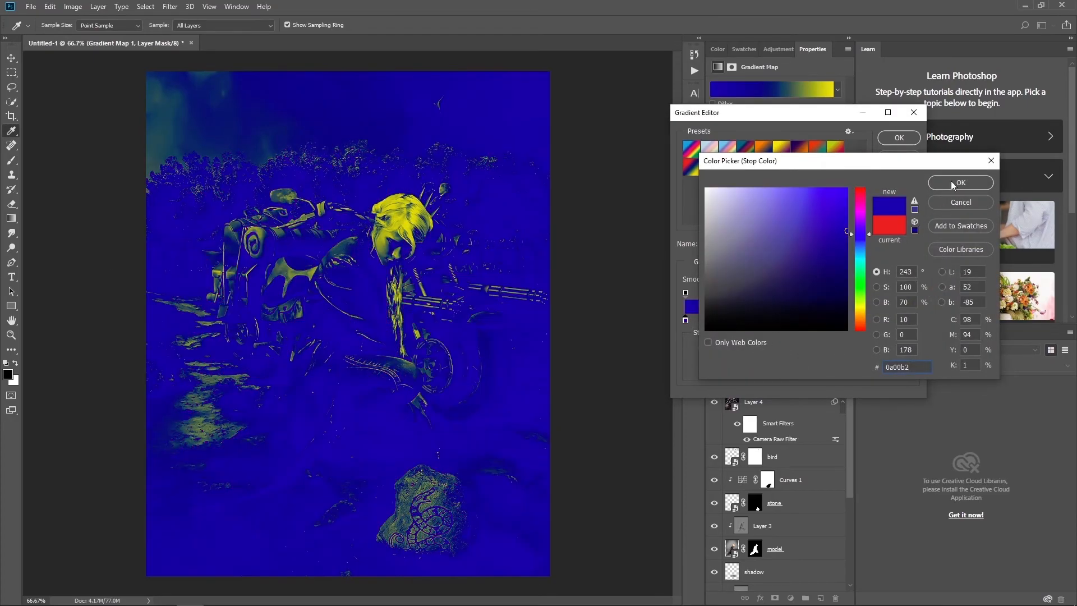
left_click(953, 185)
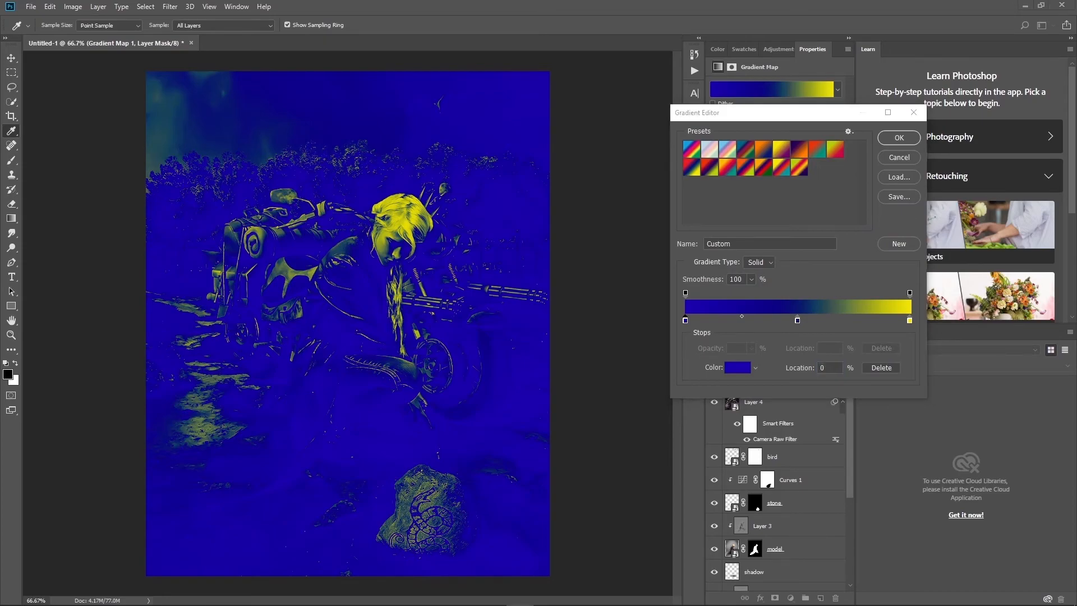
- Set the gradient's middle stop to red ff0000 and its end stop to bright yellow, and apply the gradient
left_click(798, 326)
left_click(733, 368)
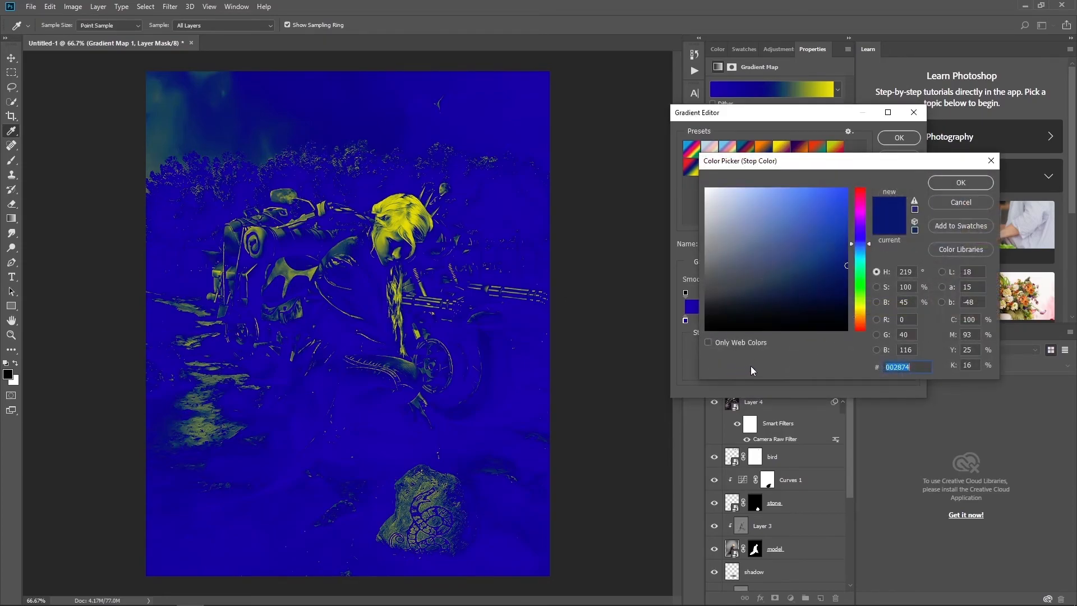
key("ctrl+v")
left_click(960, 185)
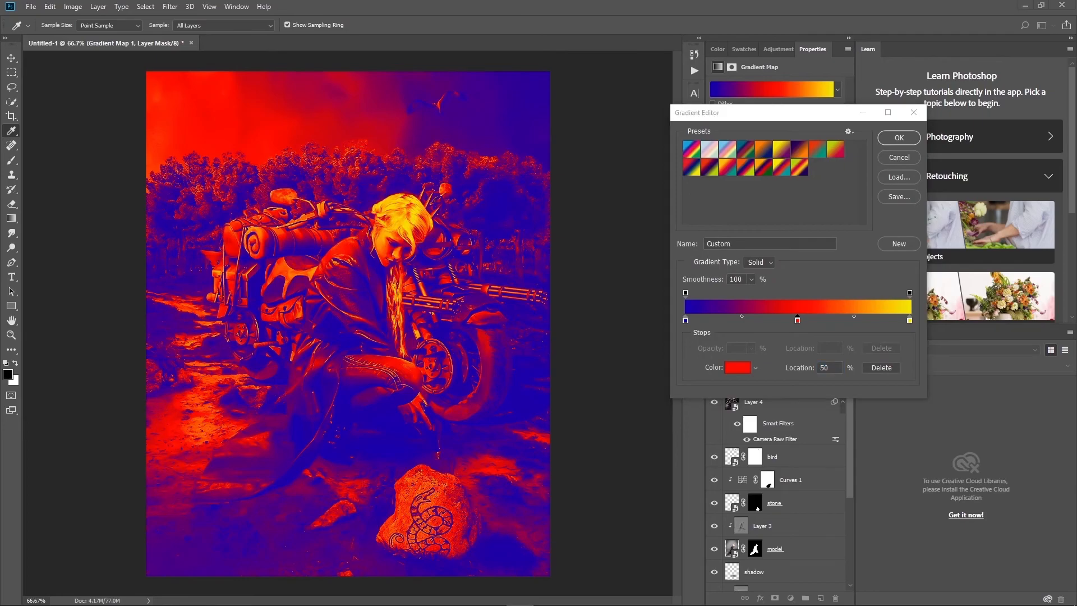
double_click(910, 320)
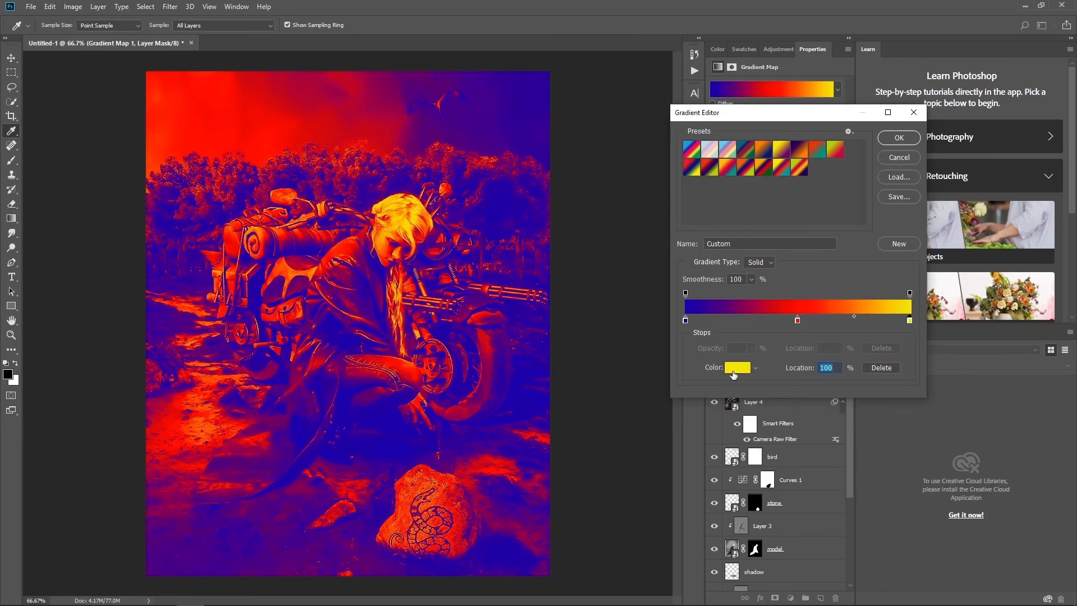
left_click(962, 184)
left_click(910, 139)
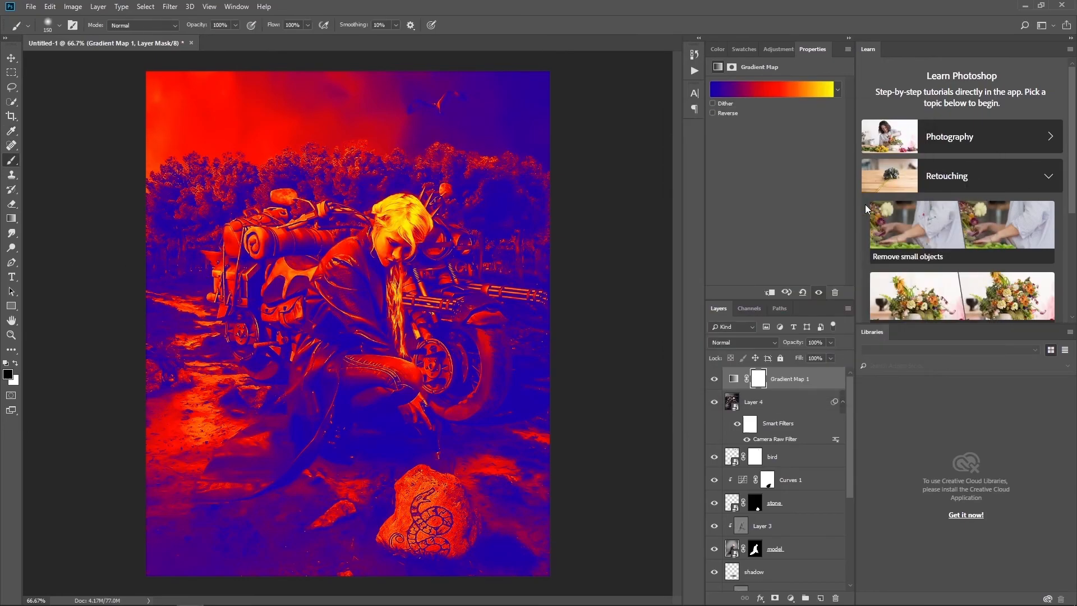
- Blend the gradient map layer in Overlay mode at 20% opacity
left_click(745, 342)
left_click(739, 197)
left_click(815, 342)
type("20")
- Duplicate the gradient map layer and set the copy's blending mode to Soft Light
key("ctrl+j")
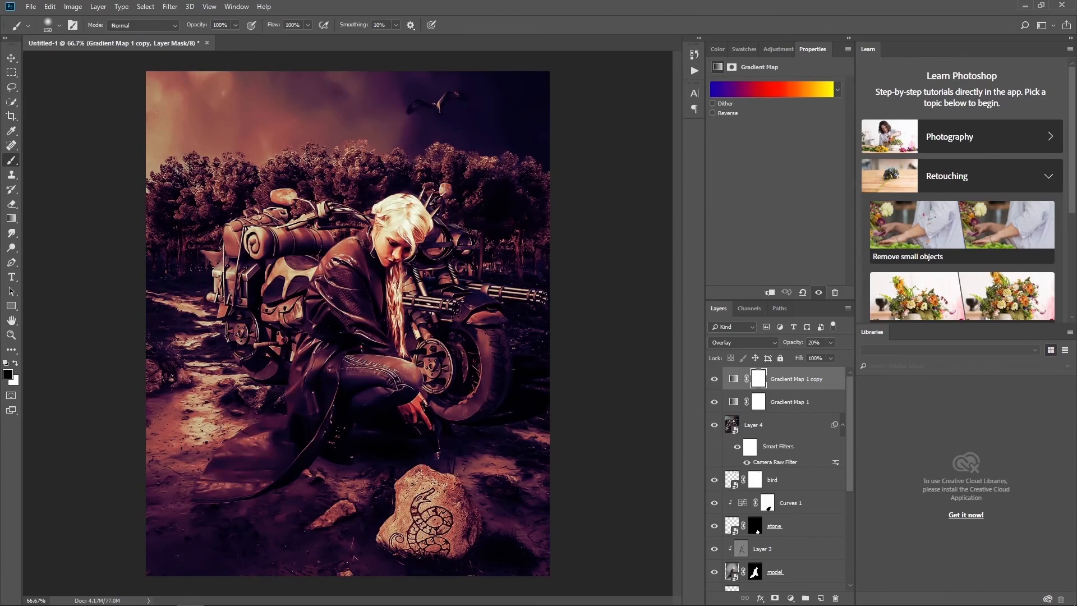
left_click(733, 381)
left_click(743, 343)
left_click(740, 248)
- Open the duplicate layer's gradient for editing and change its starting stop colour to brown
left_click(769, 89)
left_click(686, 320)
left_click(737, 367)
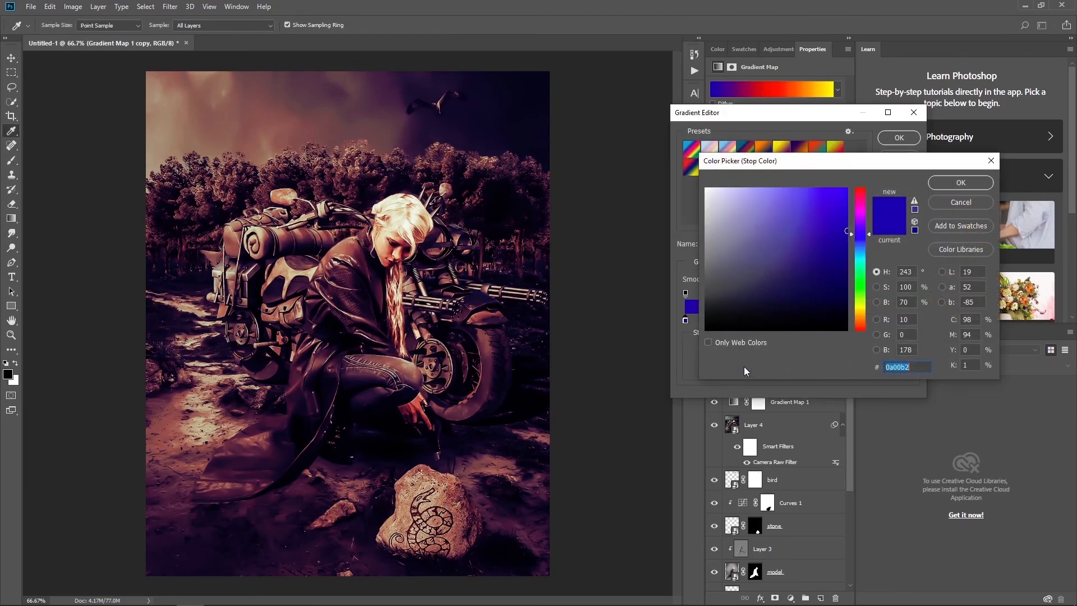
left_click(863, 281)
left_click(964, 180)
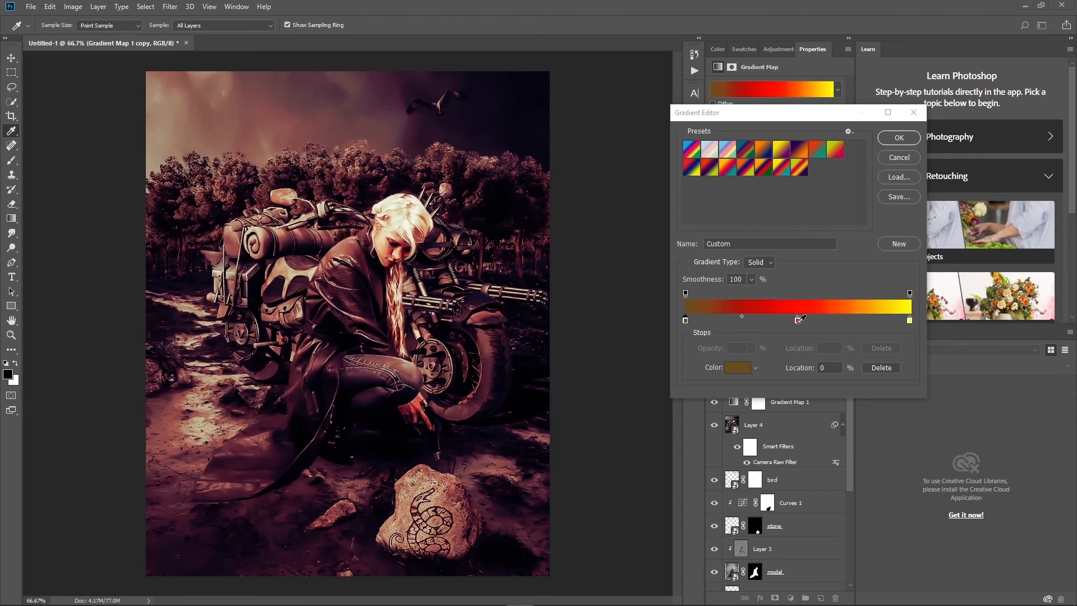
- Recolour the duplicate gradient's middle stop to khaki and its end stop to orange-tan, and apply the gradient
double_click(801, 320)
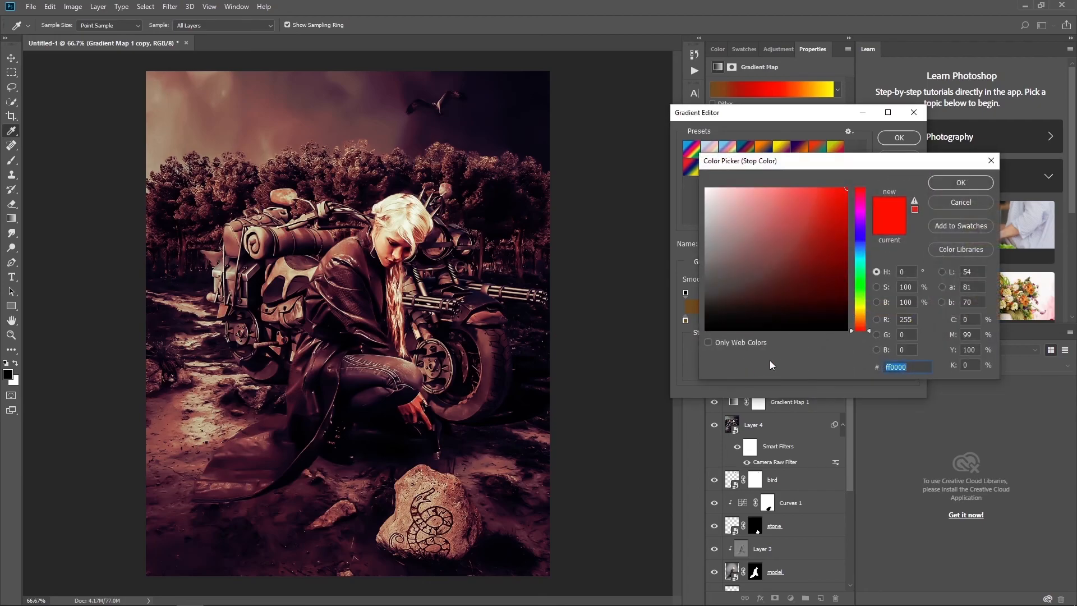
key("ctrl+v")
left_click(963, 185)
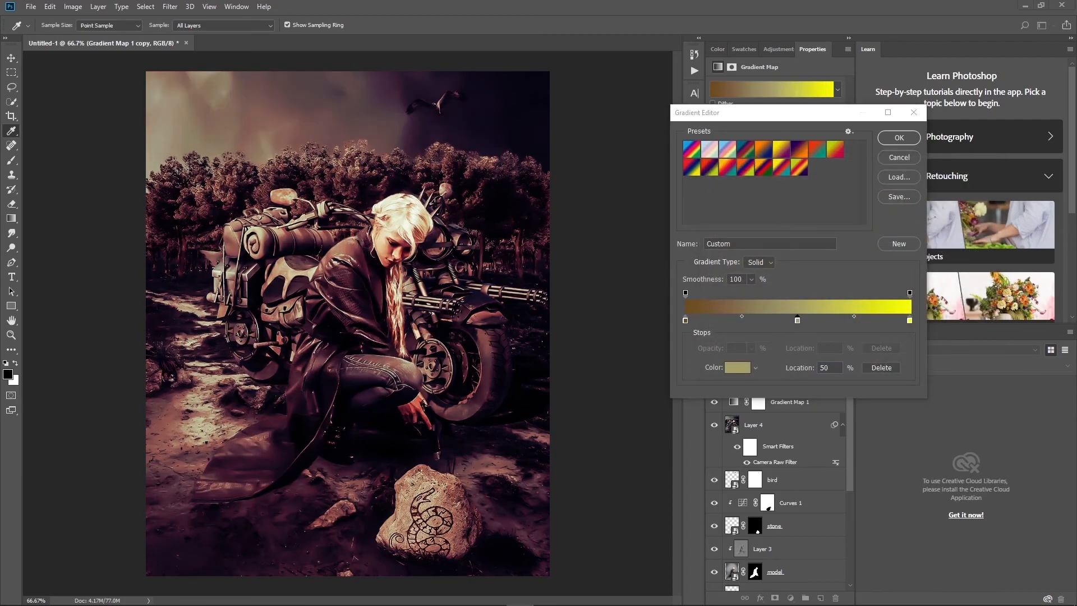
left_click(911, 322)
left_click(736, 368)
key("ctrl+v")
left_click(962, 185)
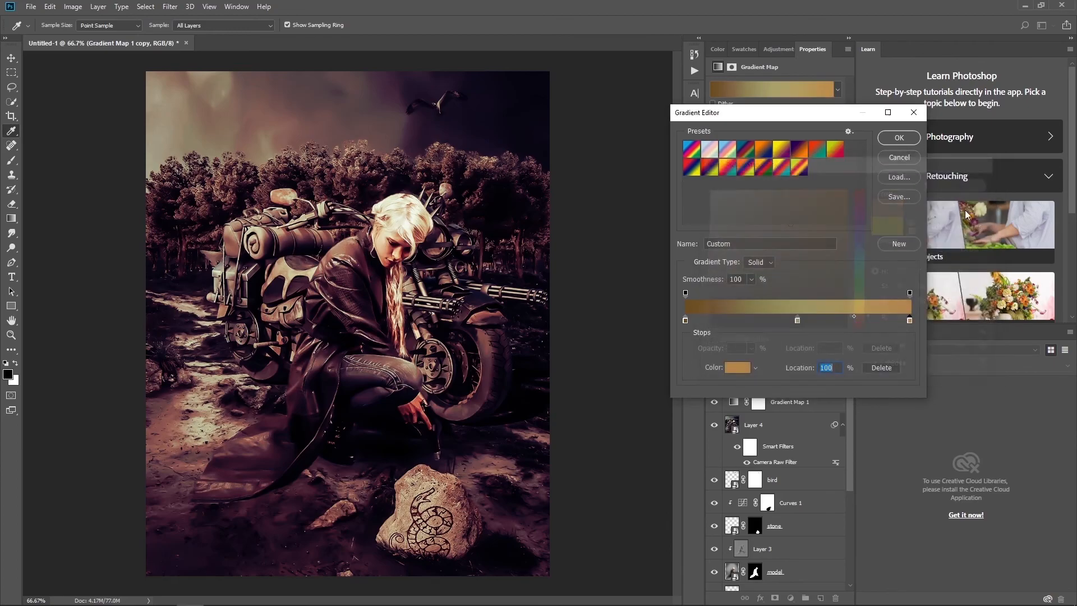
left_click(900, 138)
- Set the duplicate gradient map layer's opacity to 52%
key("b")
left_click(823, 342)
type("52")
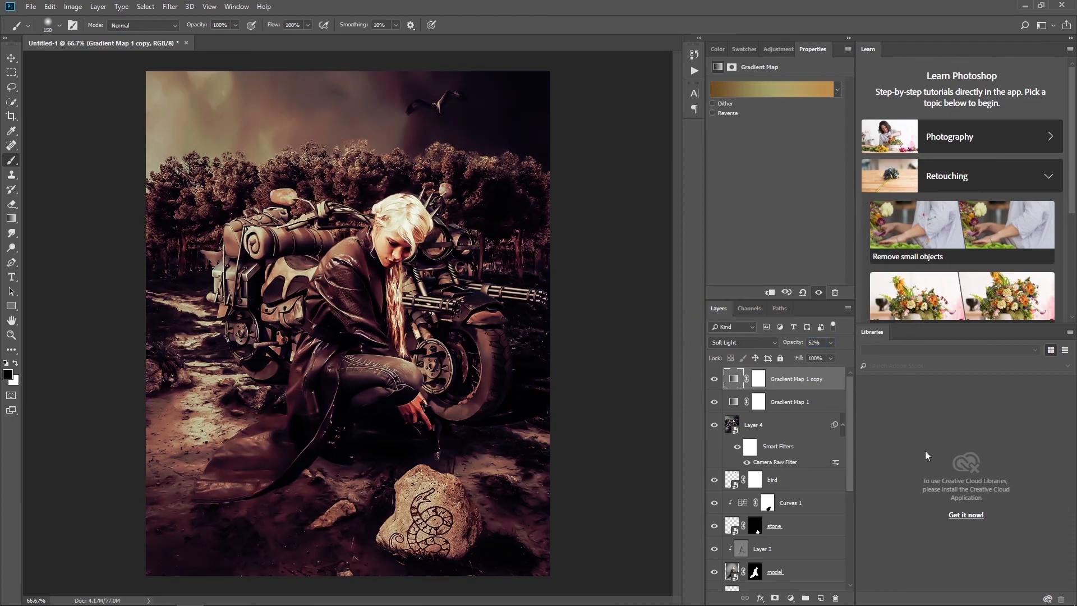
key("Return")
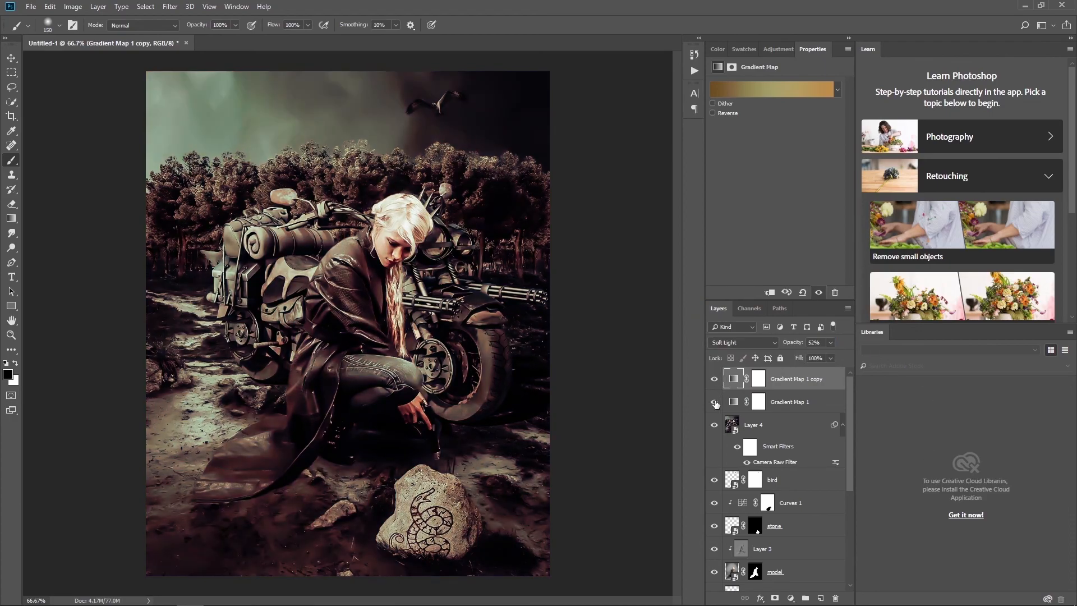